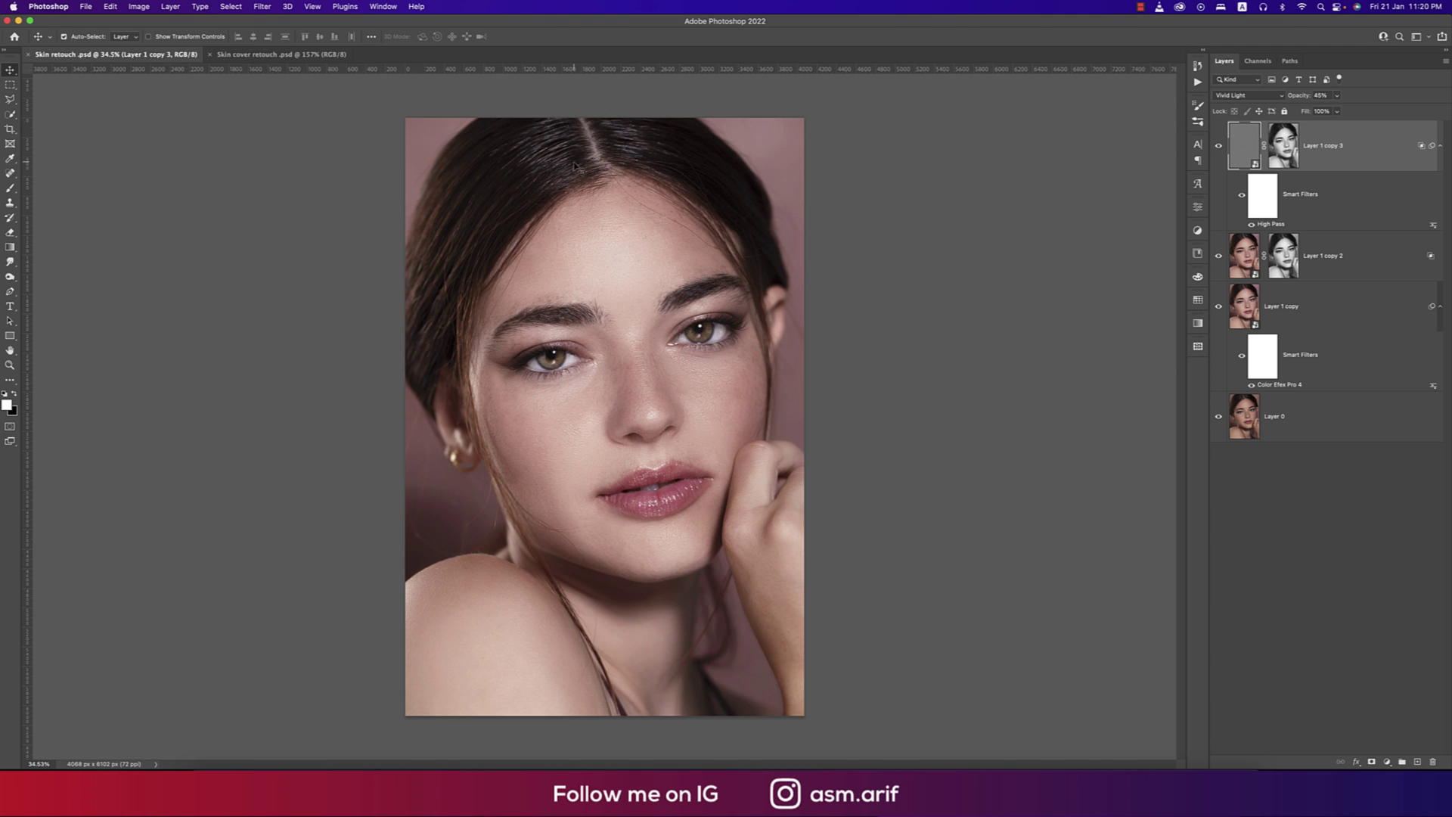
Compare the finished retouch with the original by hiding and restoring the three retouch layers above Layer 0
{"action": "left_click", "coordinate": [1218, 145]}
{"action": "left_click", "coordinate": [1218, 256]}
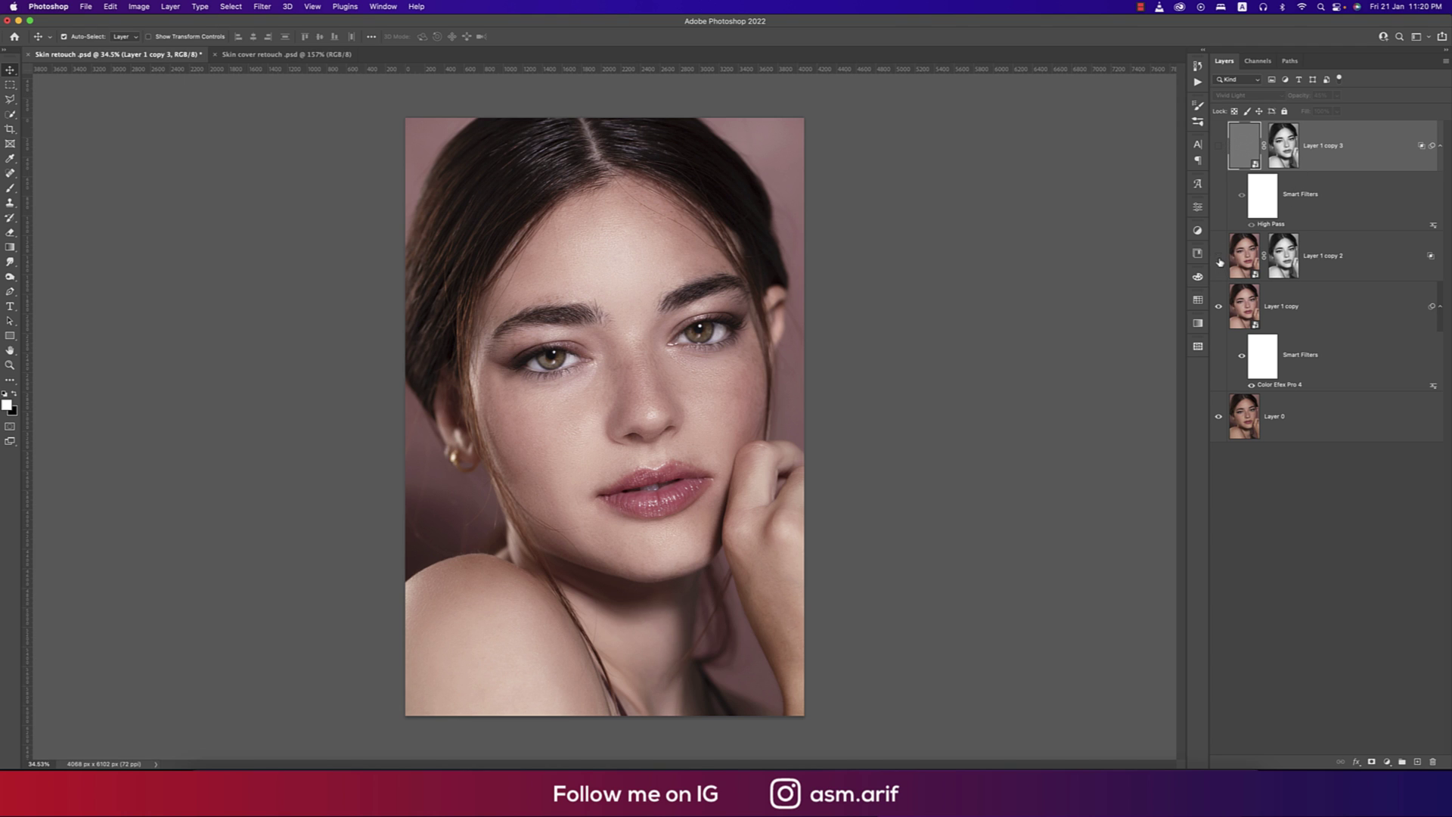
{"action": "left_click", "coordinate": [1217, 307]}
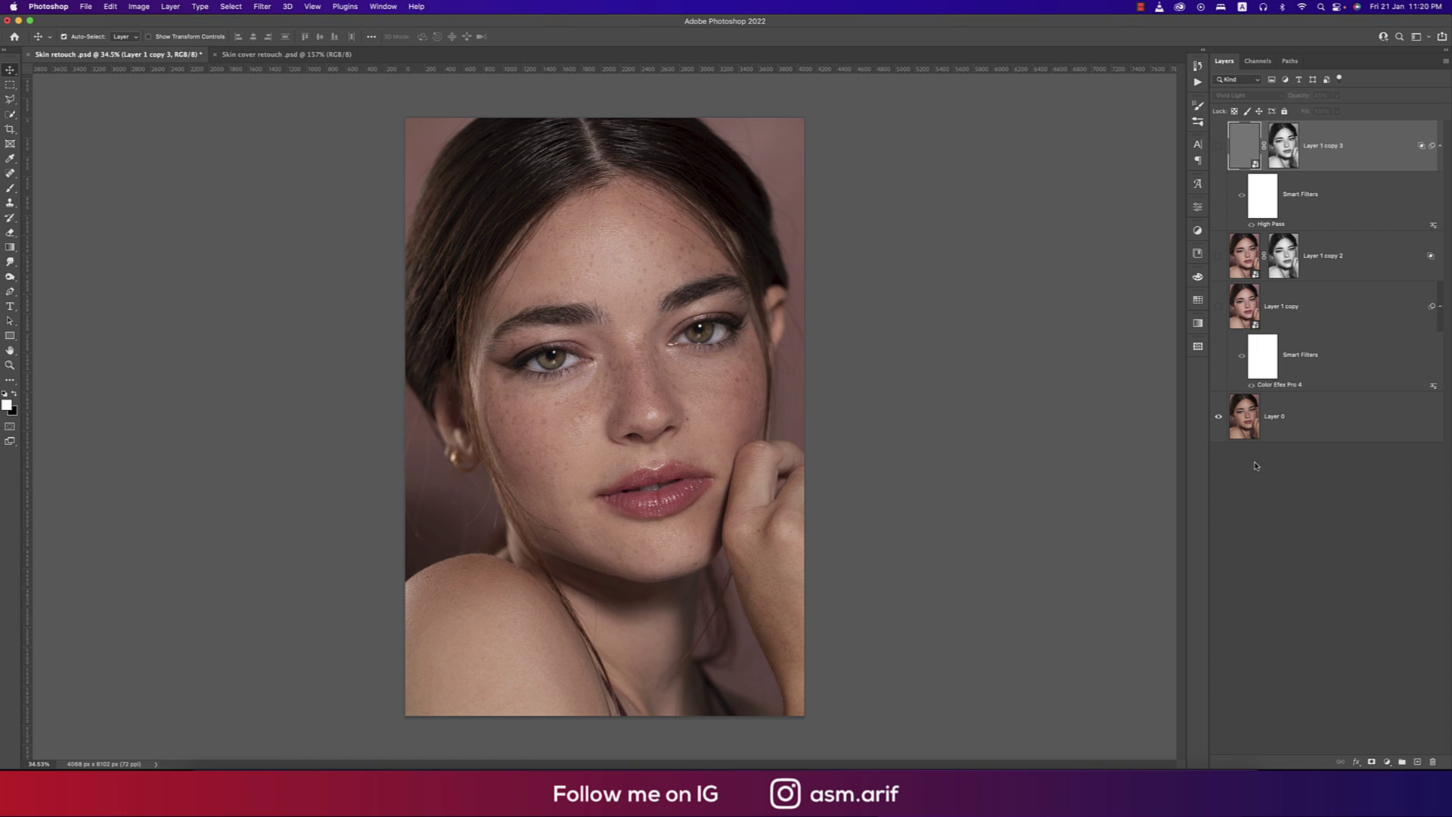
{"action": "left_click", "coordinate": [1217, 306]}
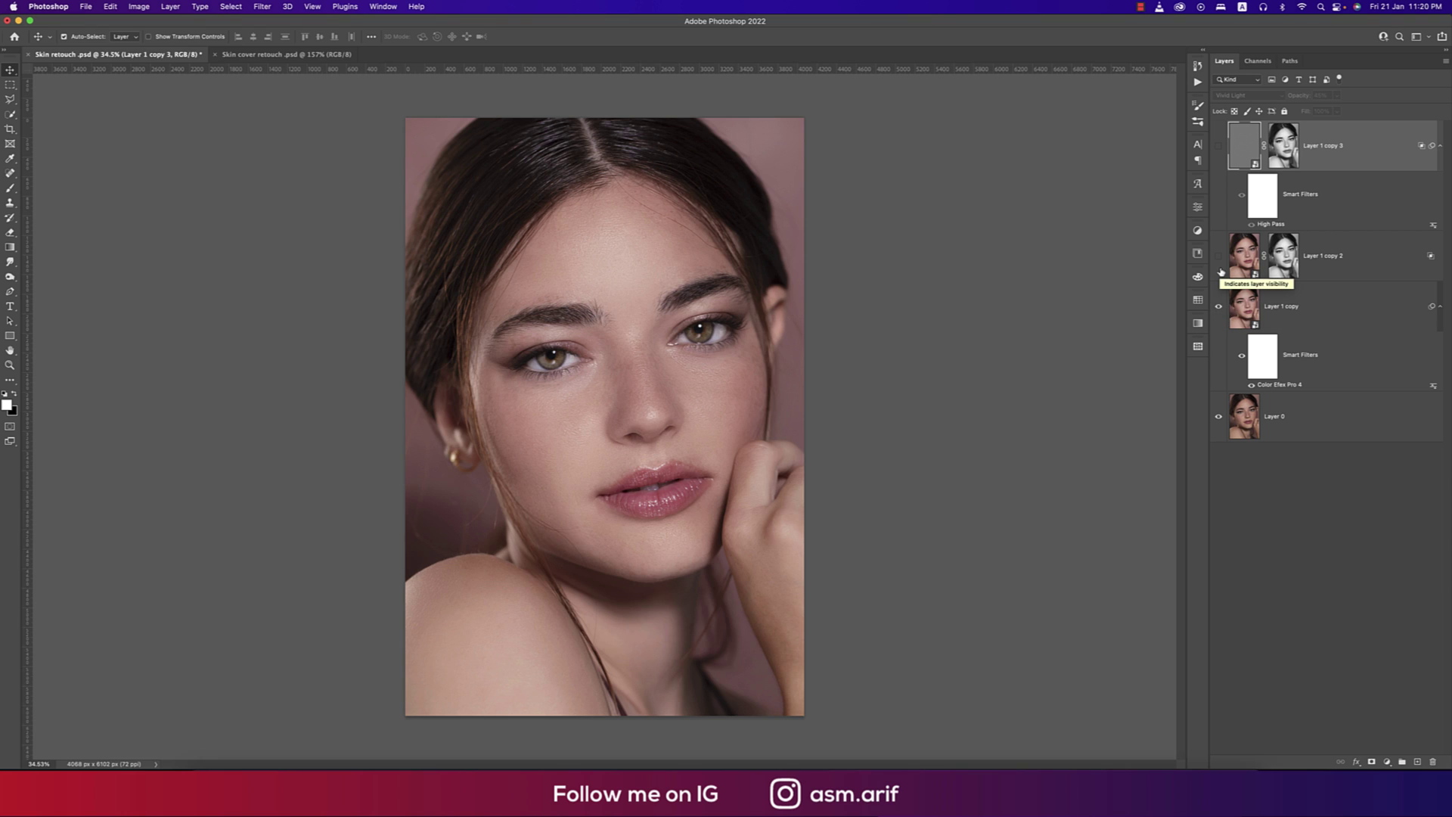
{"action": "left_click", "coordinate": [1218, 255]}
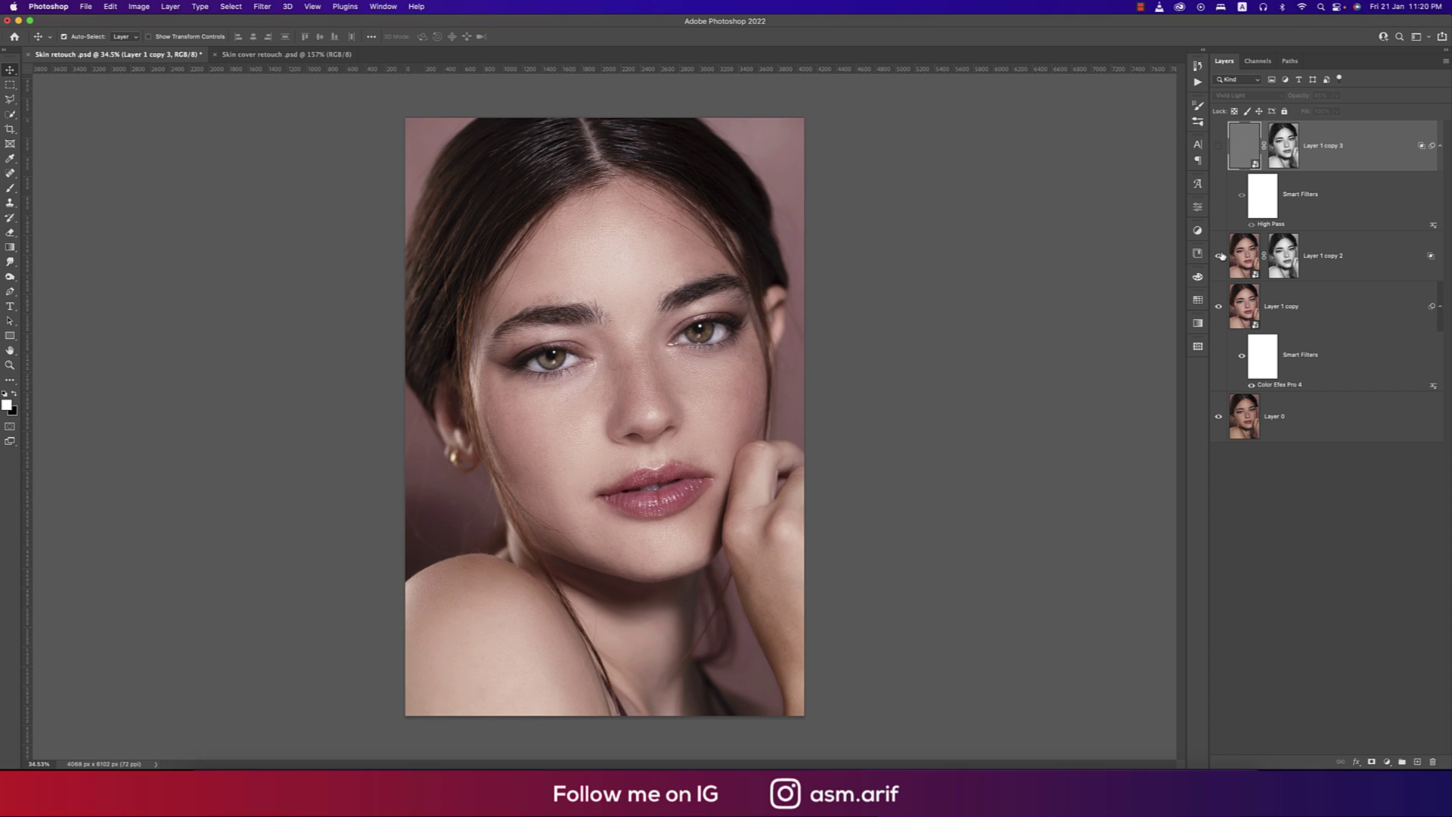
{"action": "left_click", "coordinate": [1219, 146]}
Open young-female-model-portrait.jpeg and accept the embedded colour profile mismatch
{"action": "left_click", "coordinate": [88, 10]}
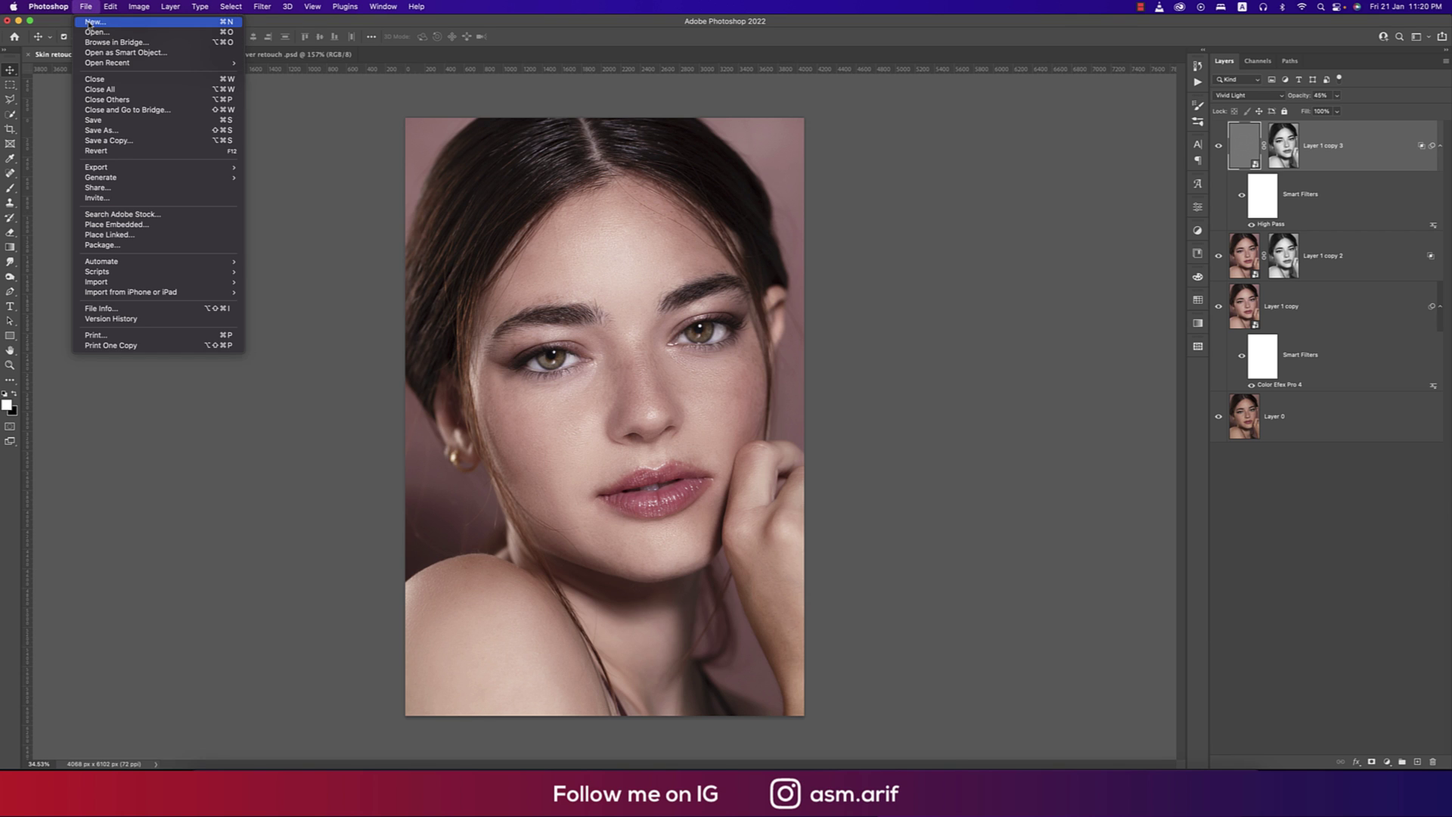
{"action": "left_click", "coordinate": [338, 111]}
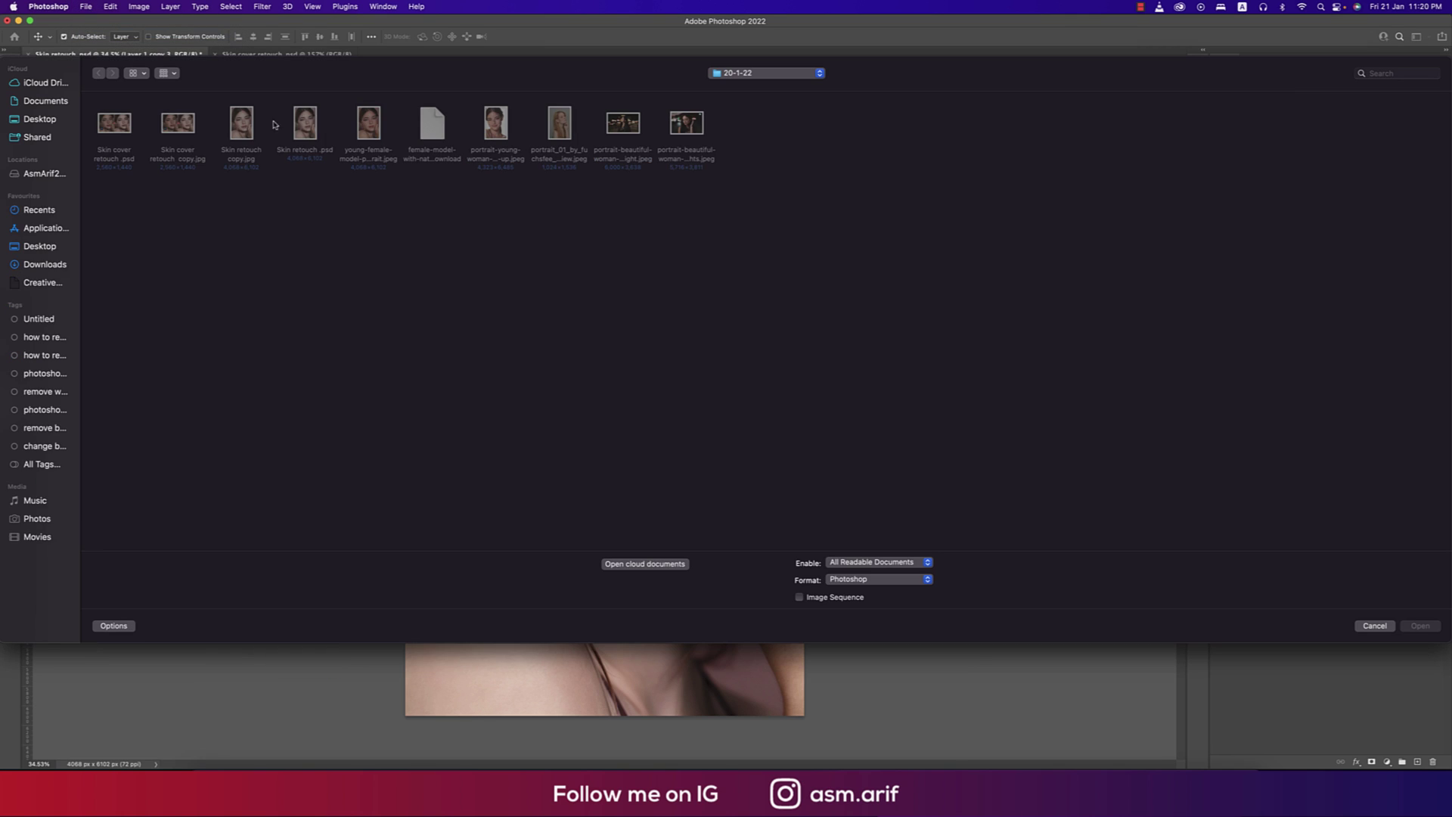
{"action": "double_click", "coordinate": [378, 130]}
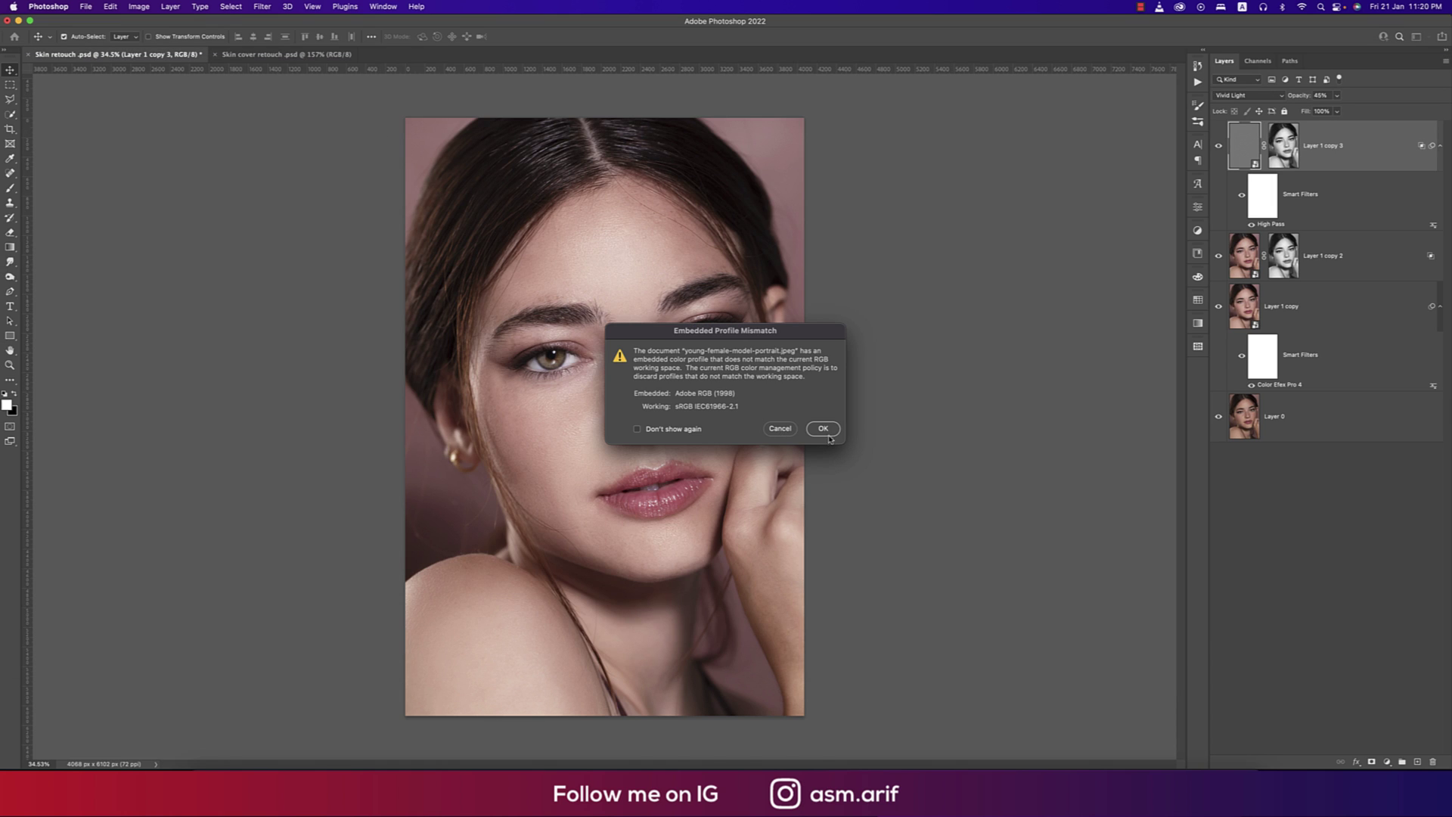
{"action": "left_click_drag", "start_coordinate": [697, 336], "coordinate": [692, 339]}
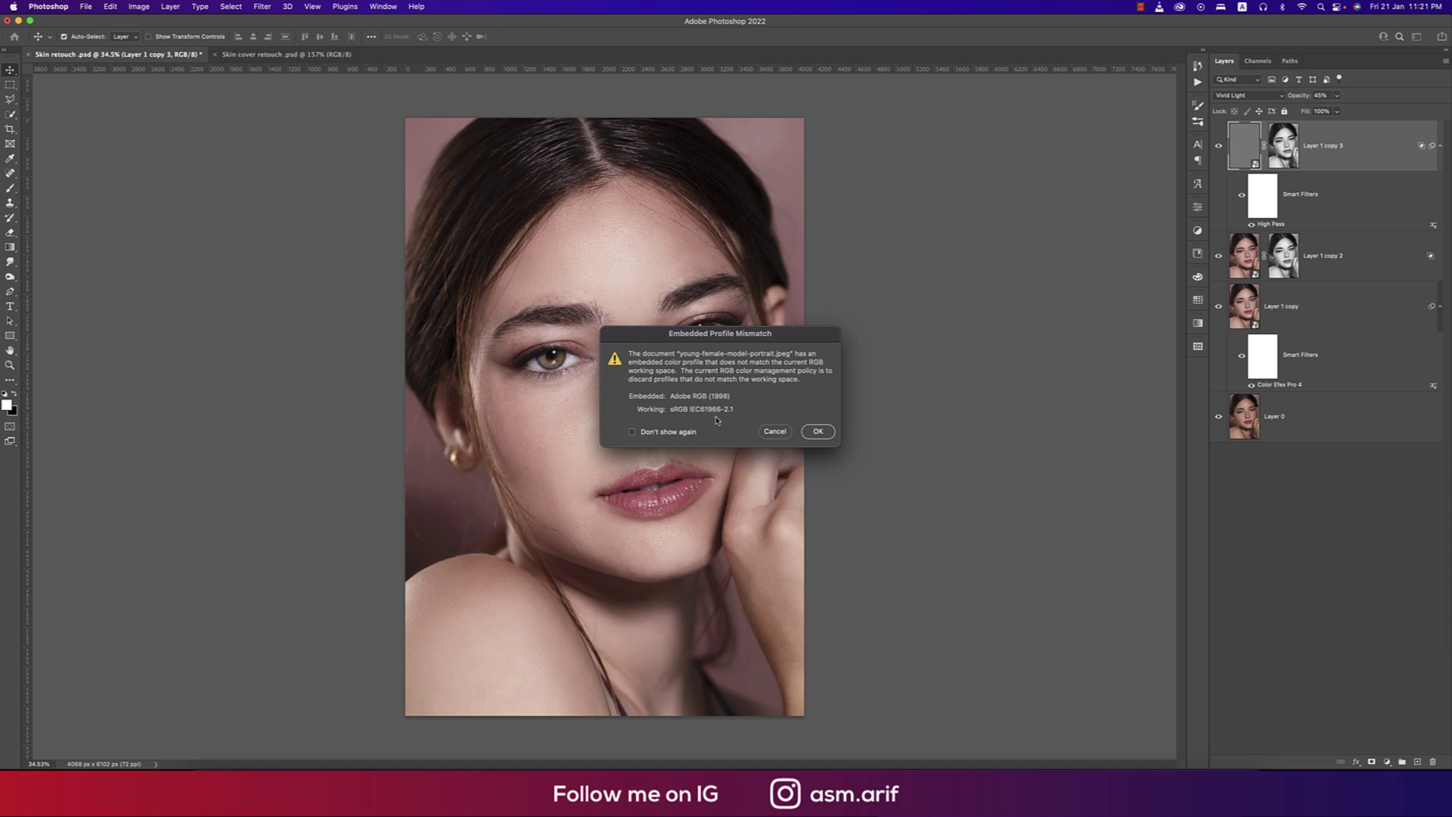
{"action": "left_click", "coordinate": [829, 434]}
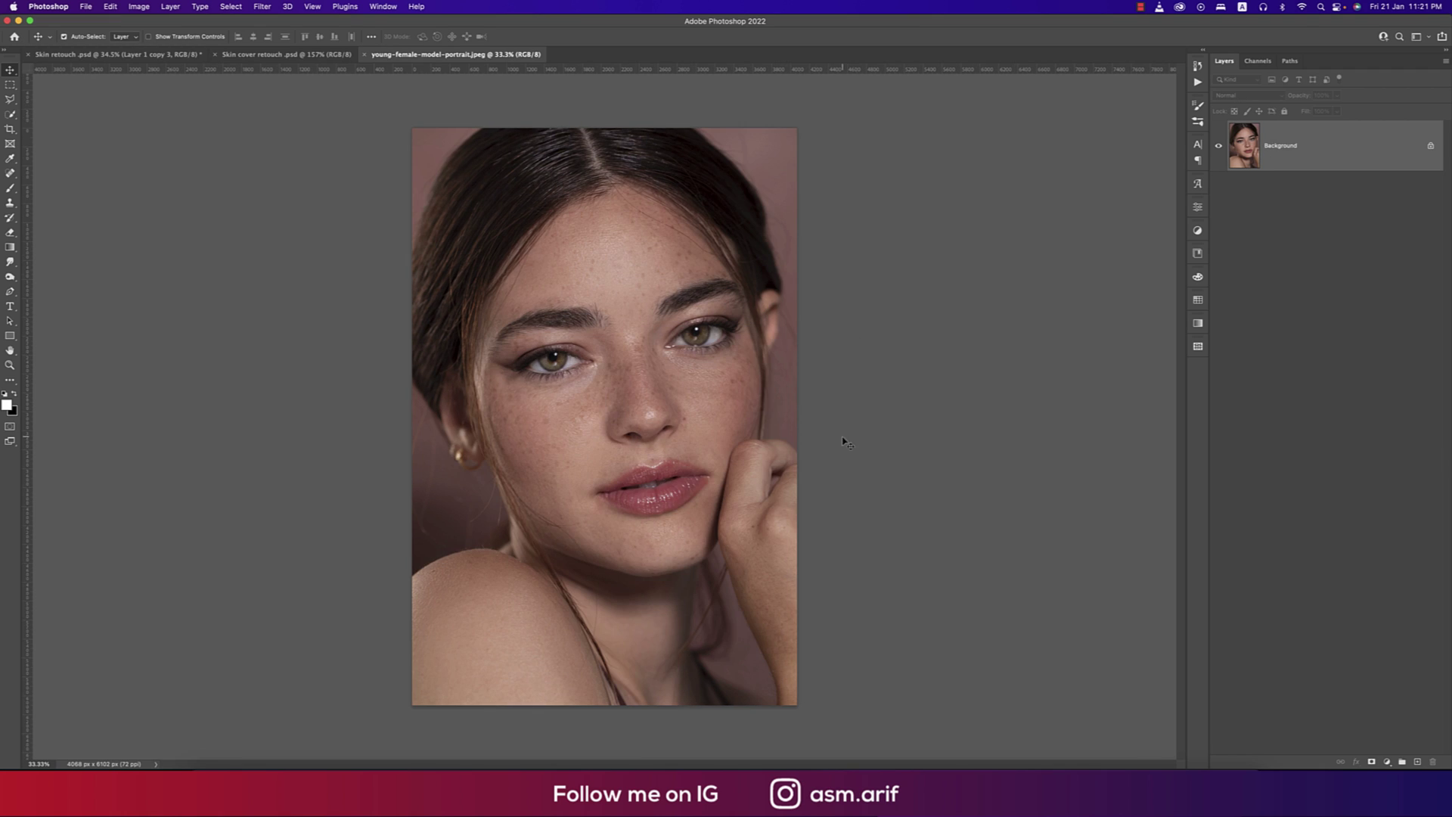
Duplicate the Background layer and name the copy "retouch"
{"action": "key", "text": "super+j"}
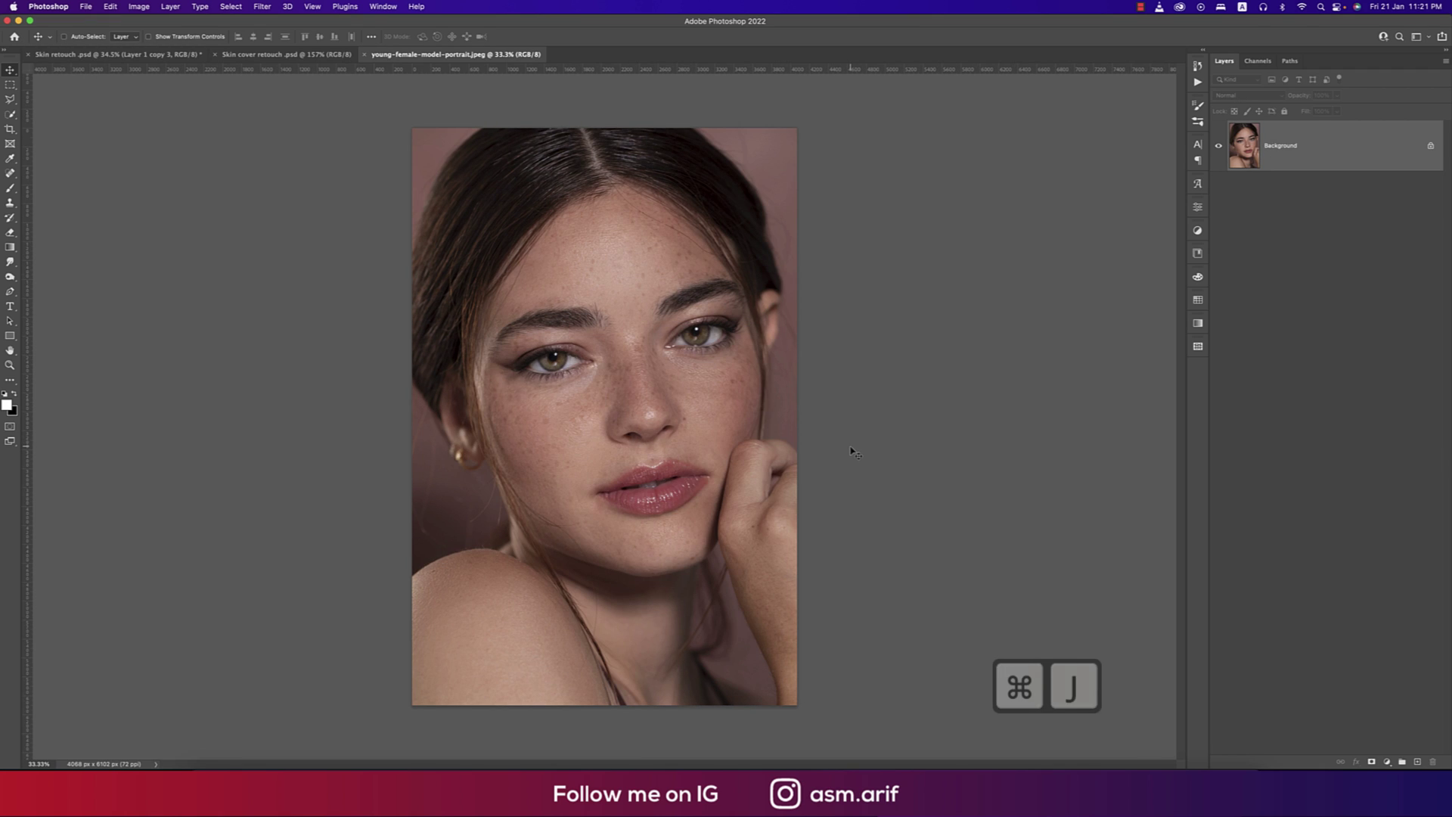
{"action": "double_click", "coordinate": [1269, 146]}
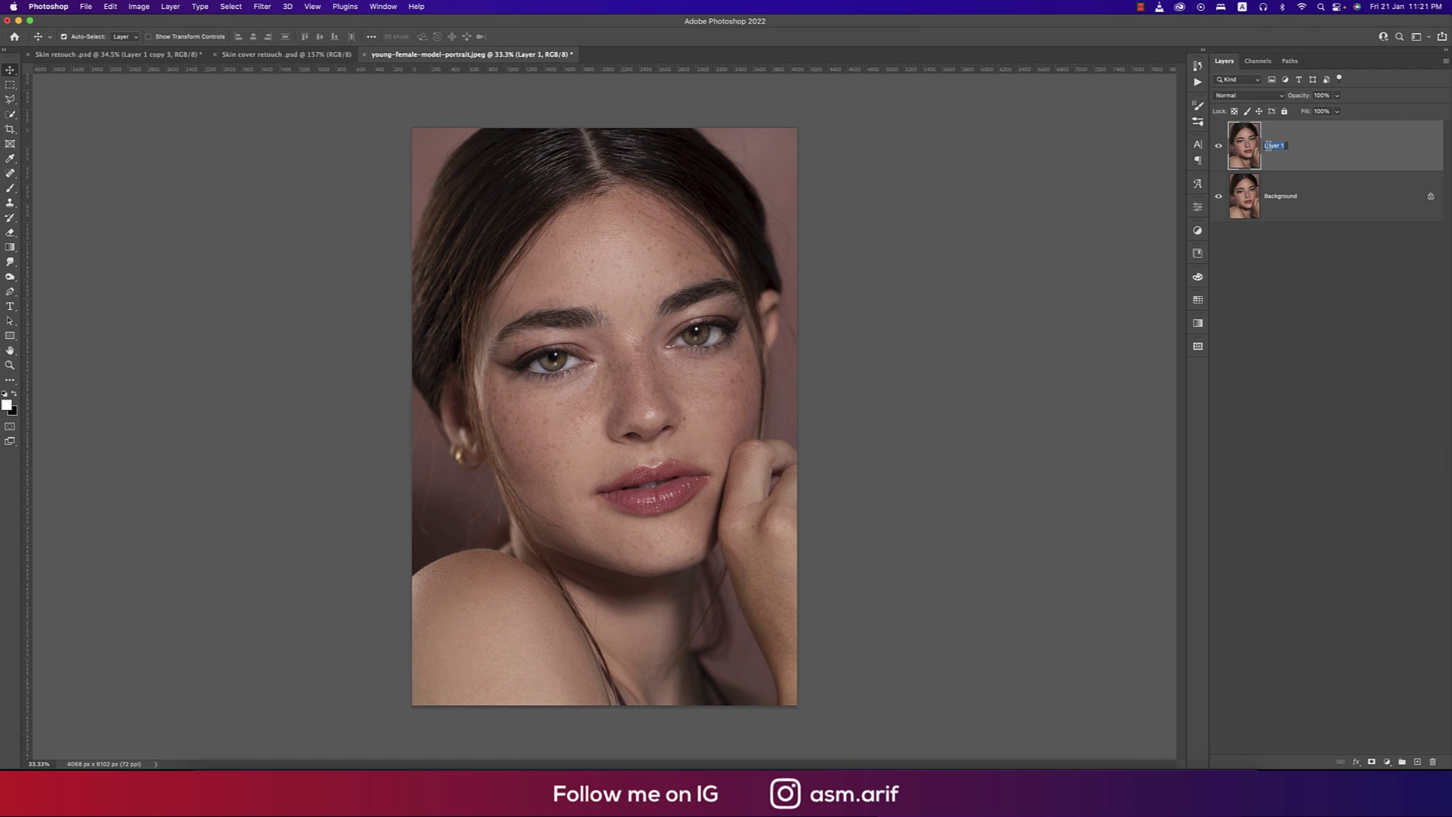
{"action": "type", "text": "retouch"}
{"action": "key", "text": "Return"}
Select the Spot Healing Brush and reduce its size to 100 px
{"action": "scroll", "coordinate": [650, 380], "scroll_direction": "up", "scroll_amount": 5}
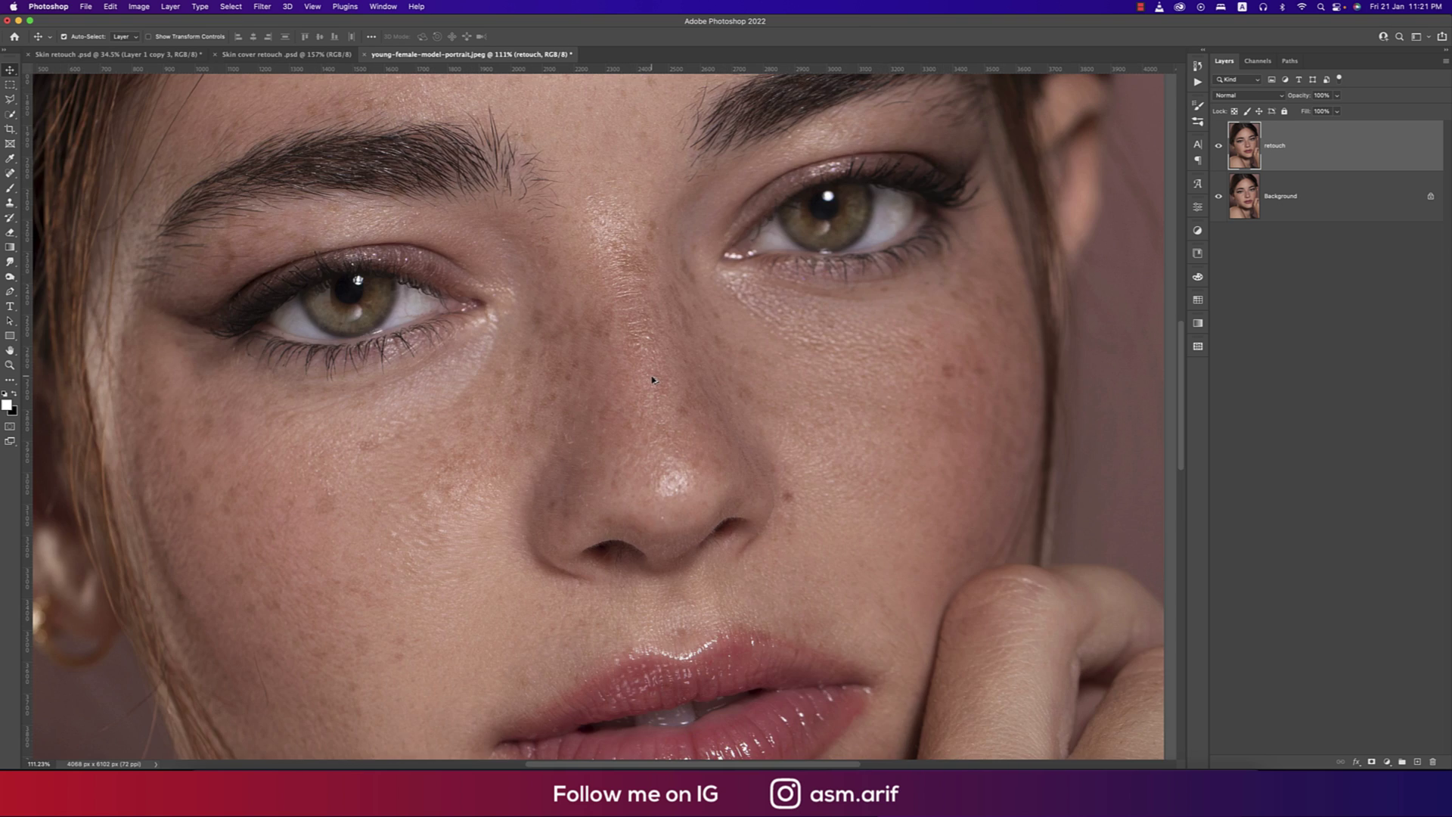
{"action": "scroll", "coordinate": [656, 383], "scroll_direction": "down", "scroll_amount": 3}
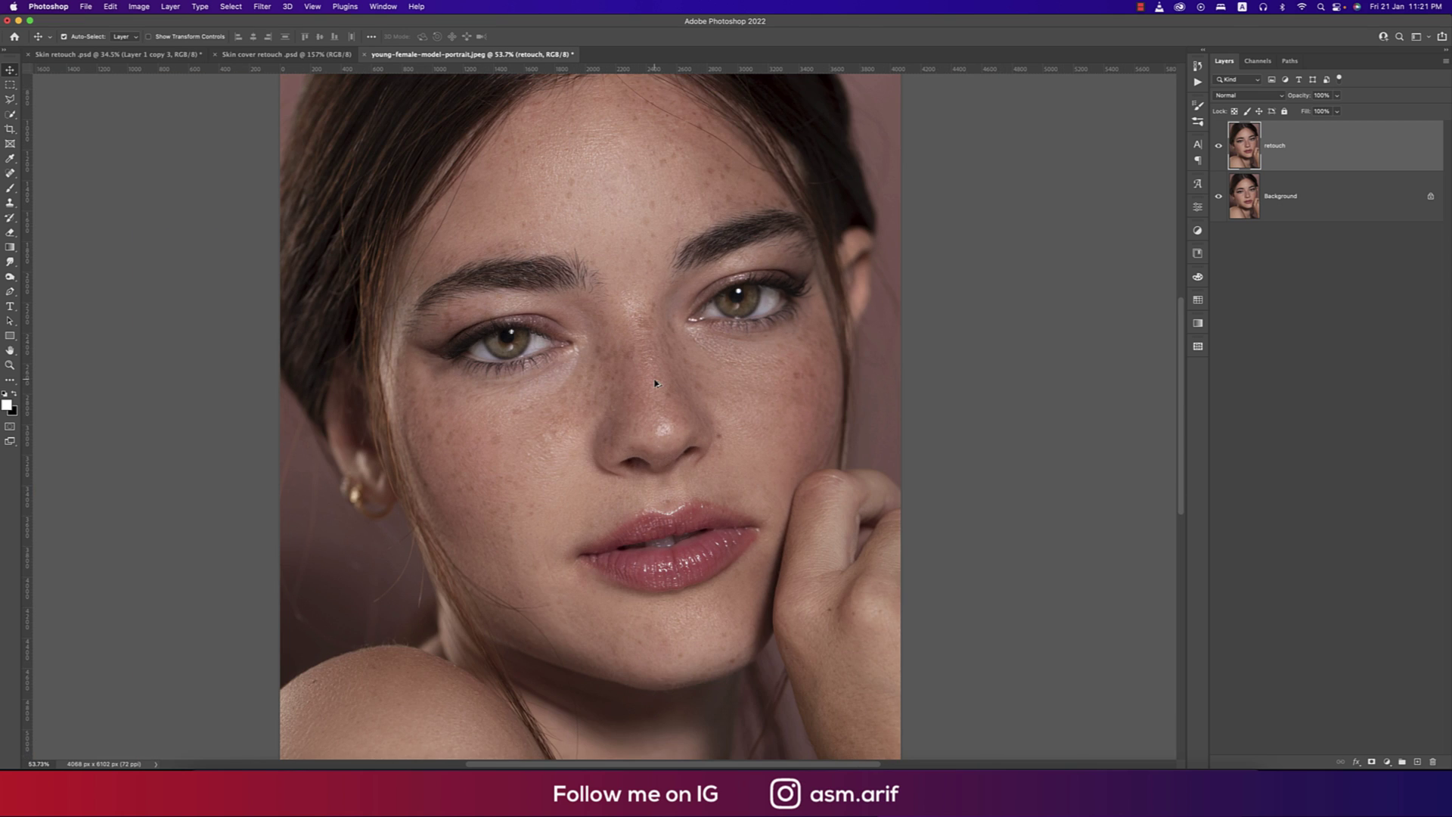
{"action": "scroll", "coordinate": [656, 382], "scroll_direction": "down", "scroll_amount": 1}
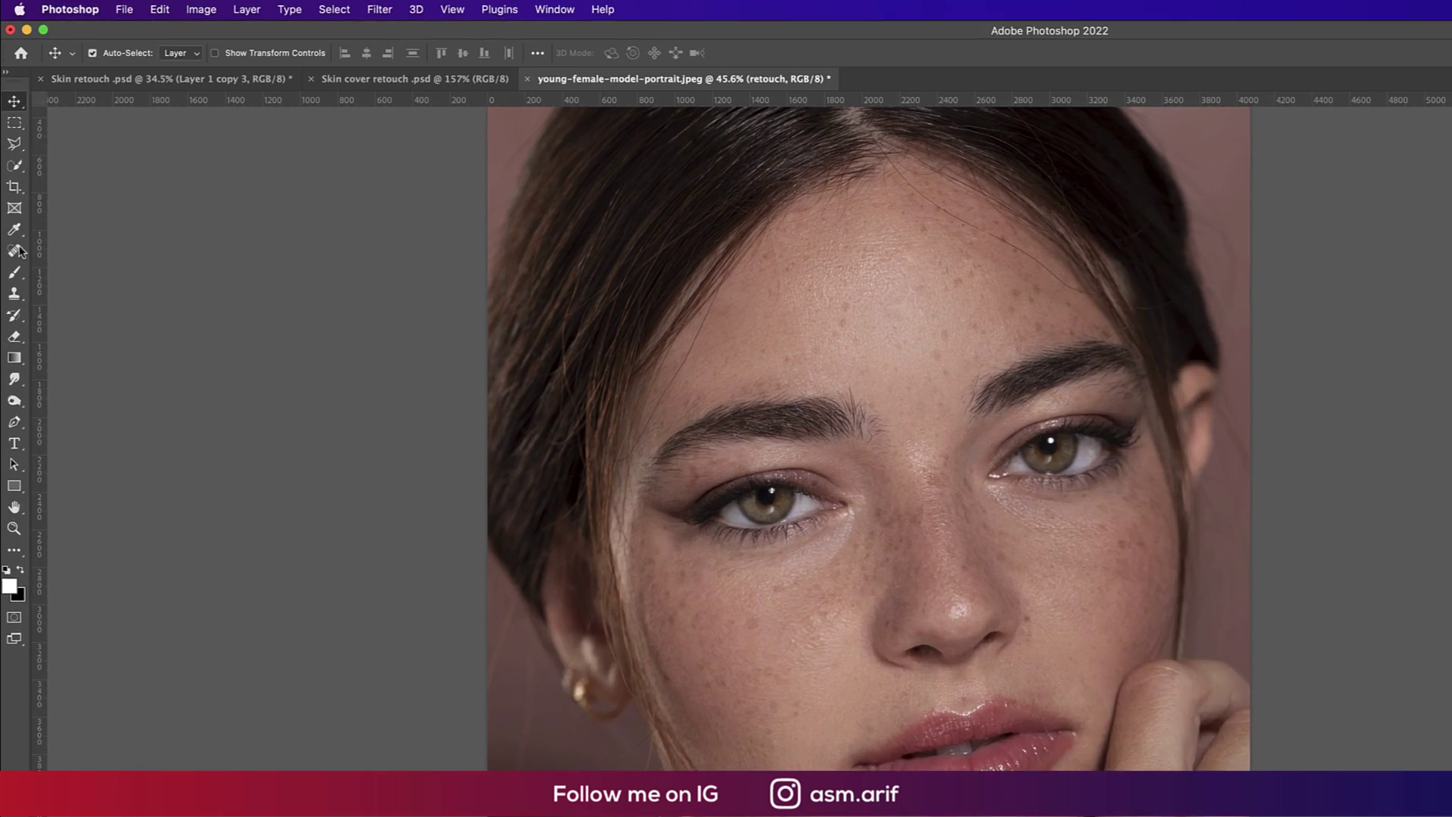
{"action": "left_click", "coordinate": [10, 173]}
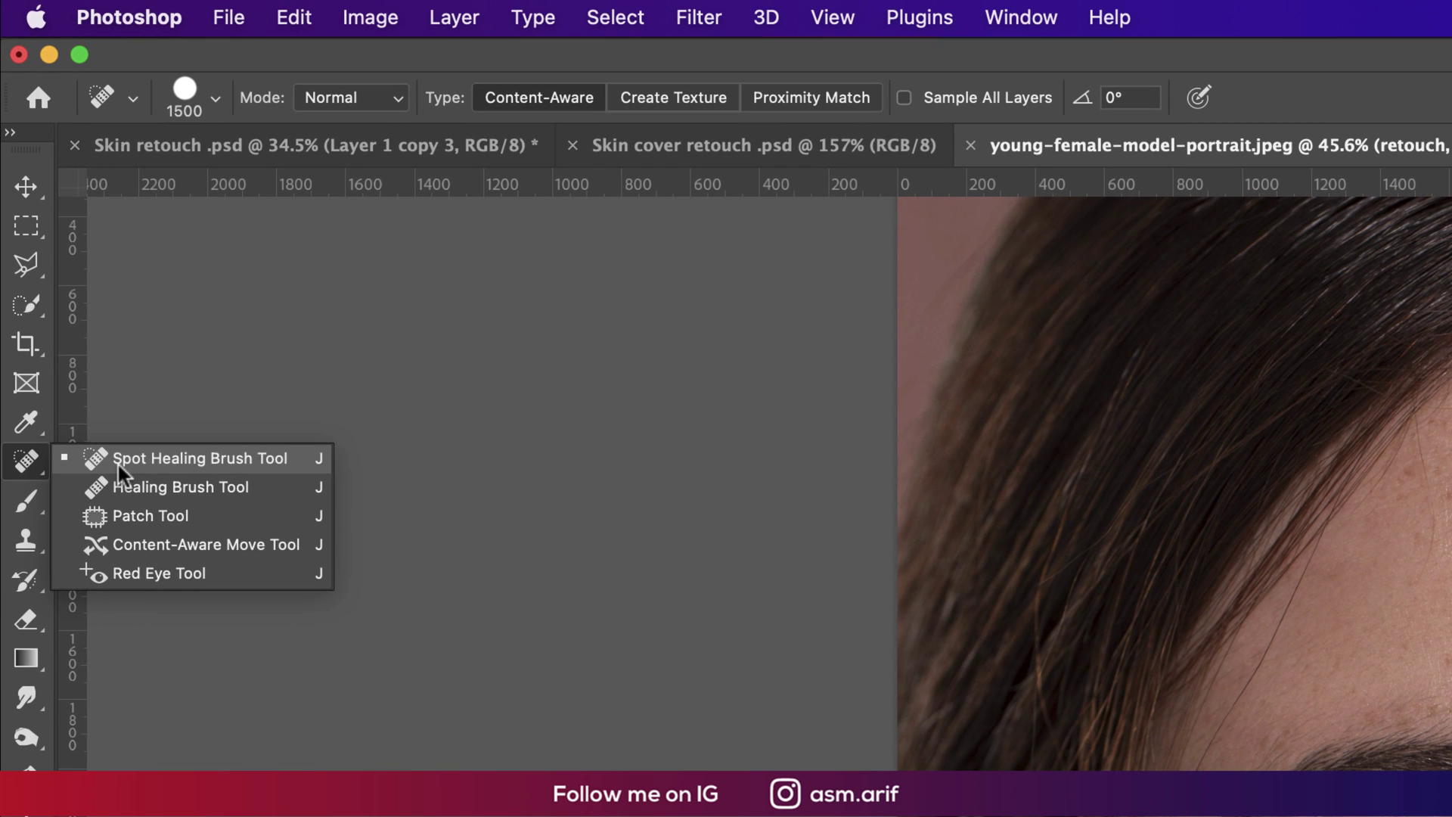
{"action": "left_click", "coordinate": [47, 173]}
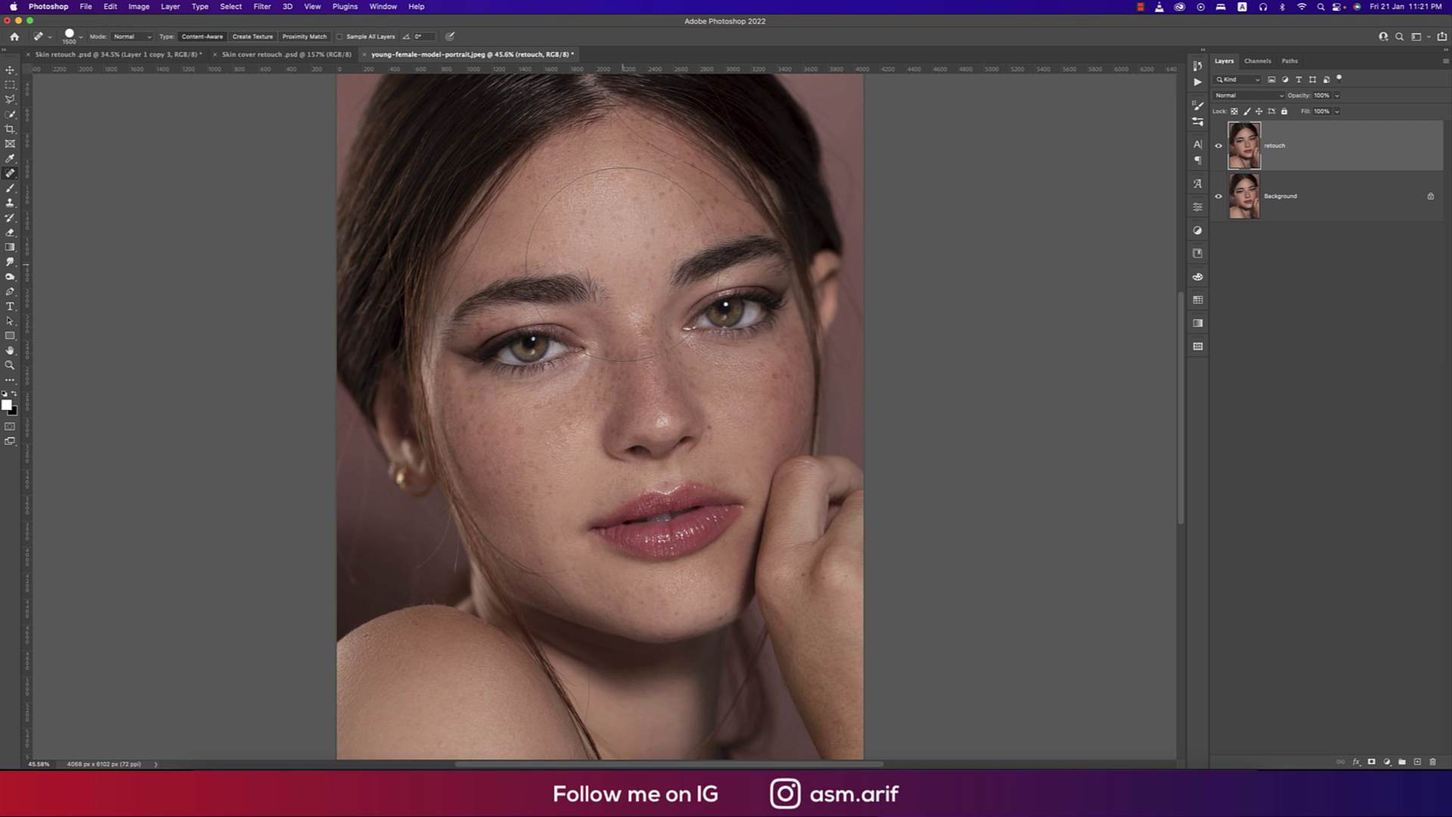
{"action": "key", "text": "bracketleft"}
{"action": "key", "text": "bracketleft"}
{"action": "key", "text": "bracketleft"}
{"action": "key", "text": "bracketleft"}
{"action": "key", "text": "bracketleft"}
{"action": "key", "text": "bracketleft"}
{"action": "key", "text": "bracketleft"}
{"action": "key", "text": "bracketleft"}
{"action": "key", "text": "bracketleft"}
{"action": "key", "text": "bracketleft"}
Heal the dark spots in the centre of the forehead with the Spot Healing Brush
{"action": "scroll", "coordinate": [646, 245], "scroll_direction": "up", "scroll_amount": 6}
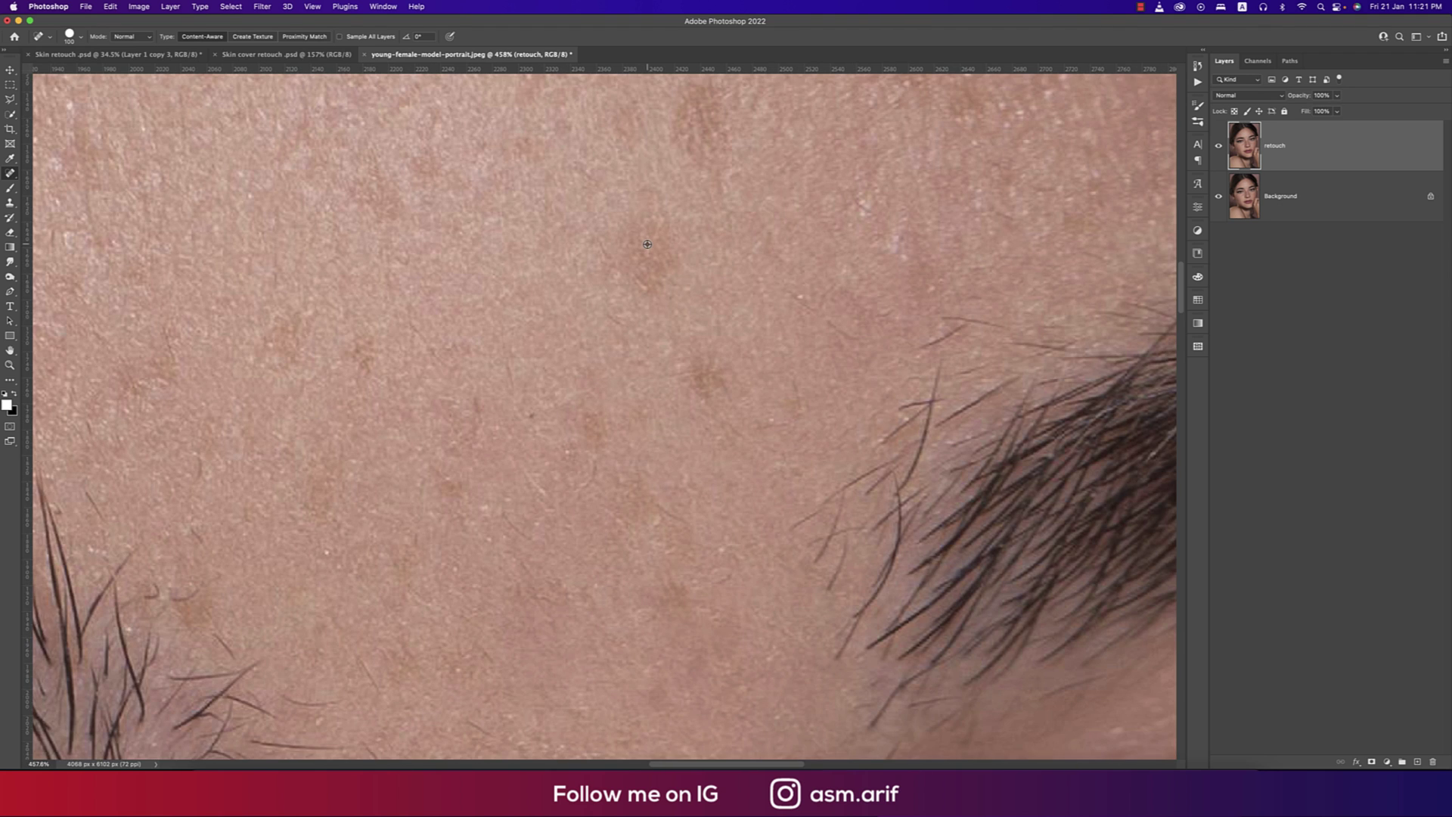
{"action": "left_click", "coordinate": [646, 252]}
{"action": "scroll", "coordinate": [646, 253], "scroll_direction": "down", "scroll_amount": 2}
{"action": "scroll", "coordinate": [647, 253], "scroll_direction": "down", "scroll_amount": 5}
{"action": "left_click", "coordinate": [660, 284]}
{"action": "left_click", "coordinate": [665, 220]}
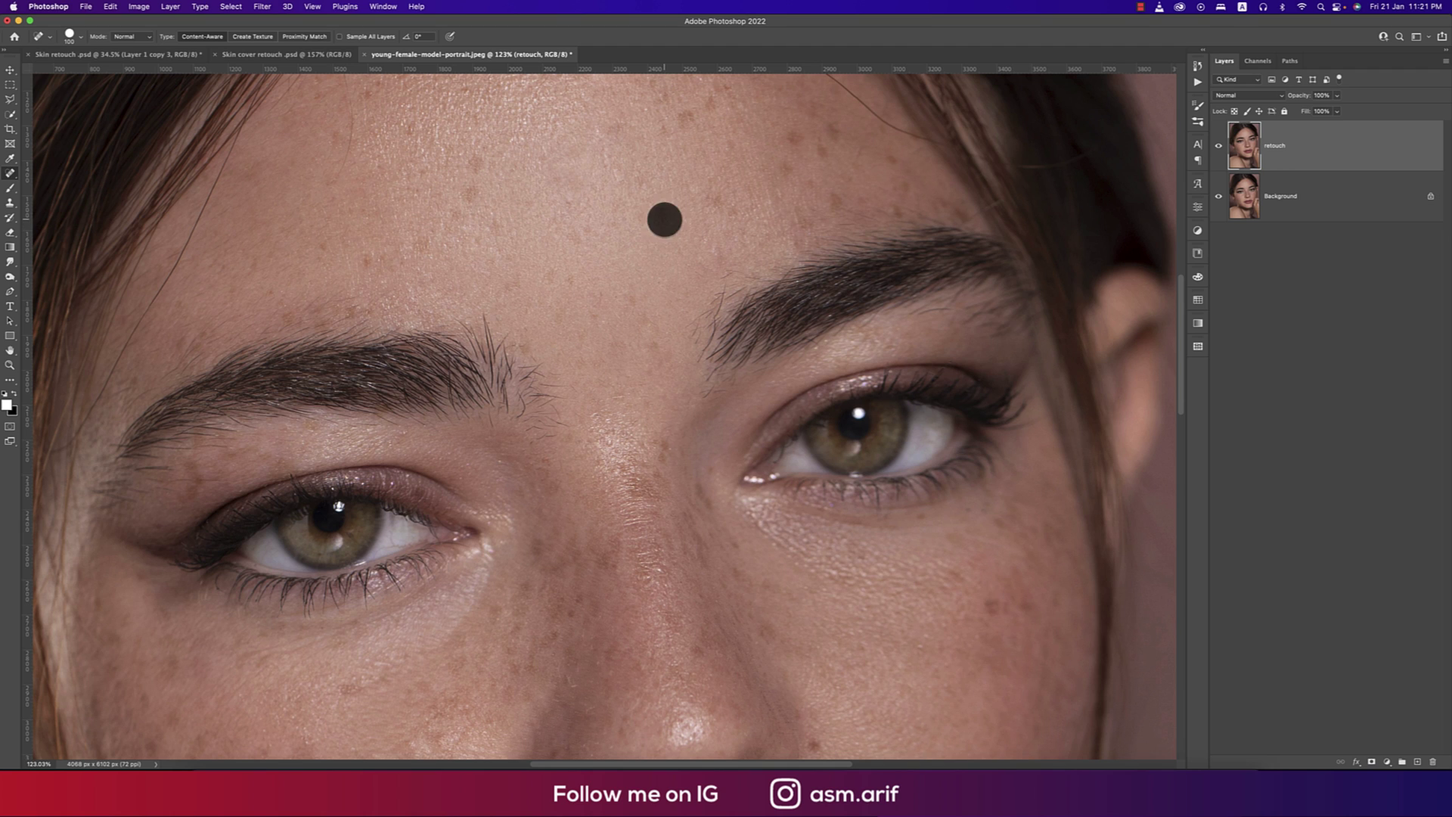
{"action": "left_click", "coordinate": [640, 216]}
{"action": "left_click", "coordinate": [716, 199]}
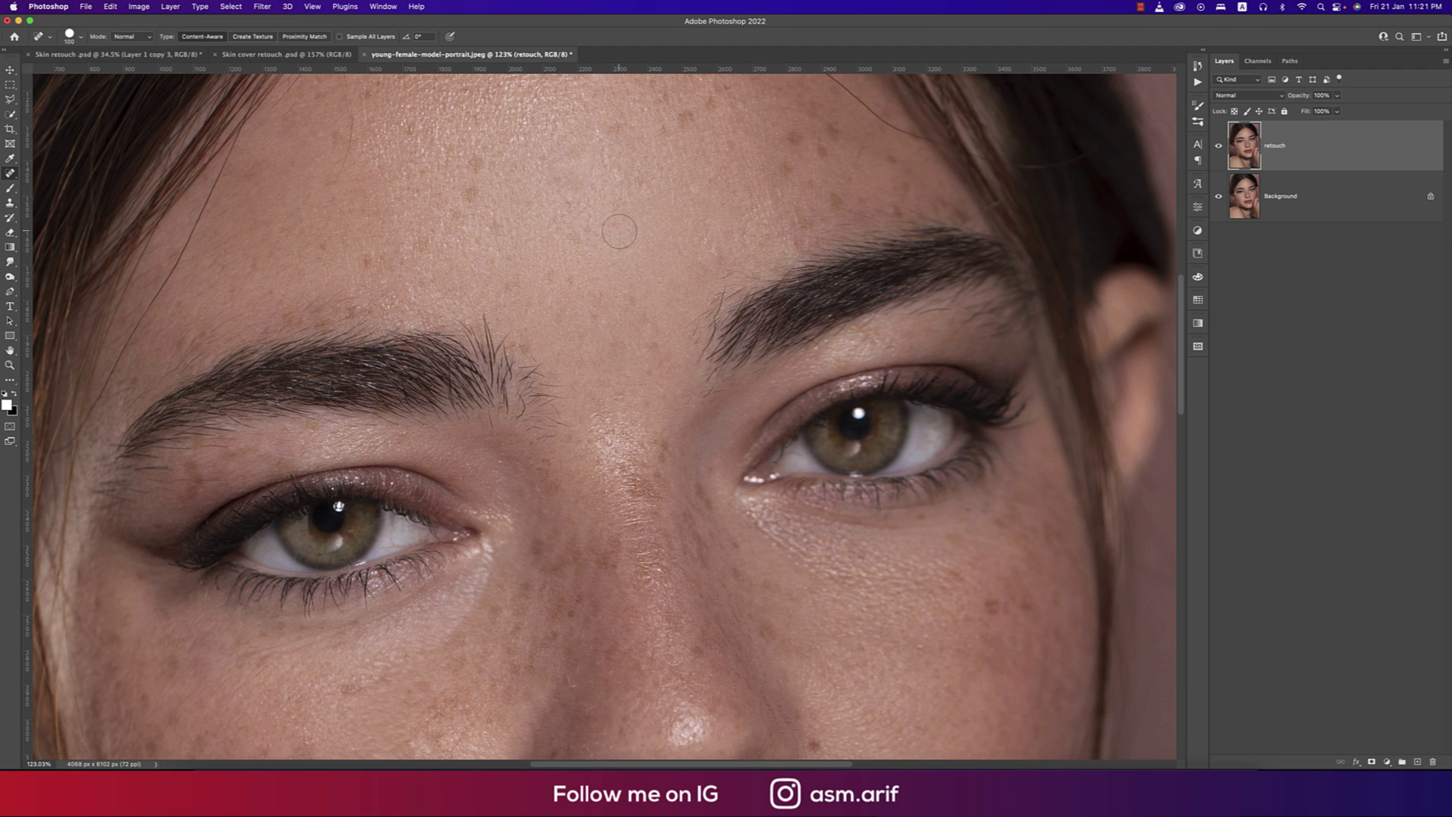
{"action": "left_click", "coordinate": [617, 206]}
{"action": "left_click", "coordinate": [614, 218]}
{"action": "left_click", "coordinate": [574, 234]}
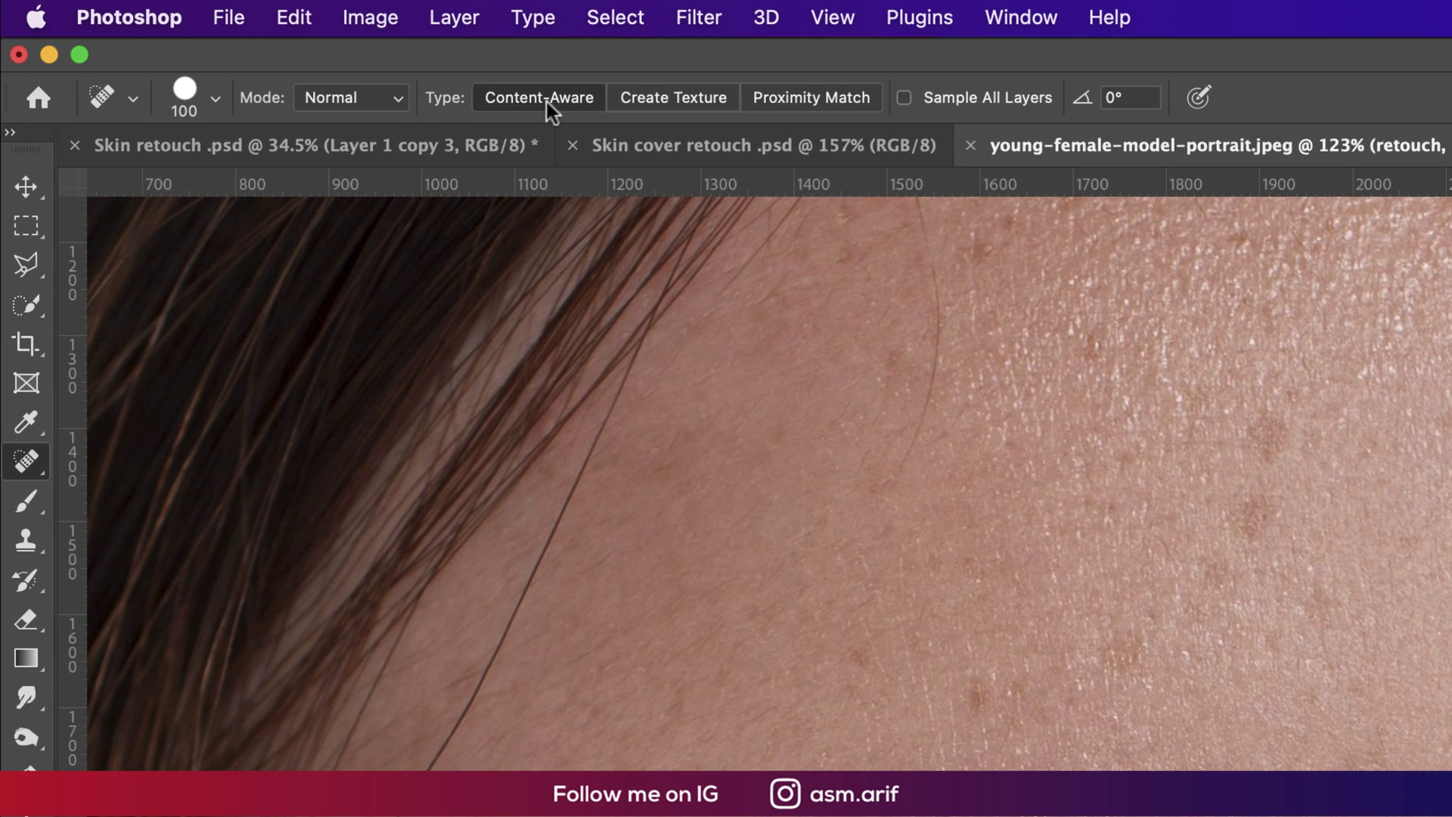
Review the healing brush's blend mode, size, hardness, spacing, angle and roundness settings
{"action": "left_click", "coordinate": [354, 98]}
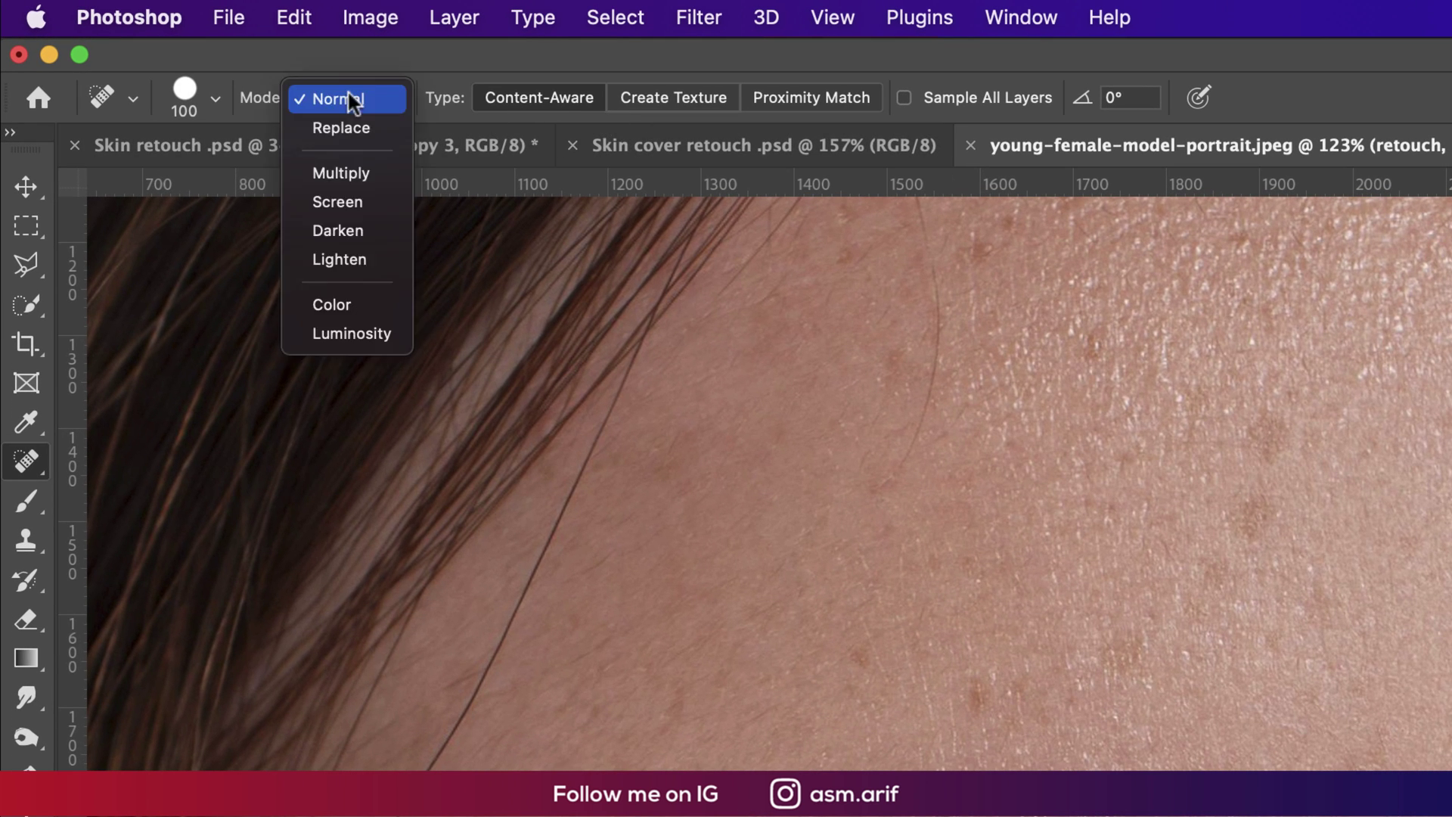
{"action": "left_click", "coordinate": [347, 103]}
{"action": "left_click", "coordinate": [188, 105]}
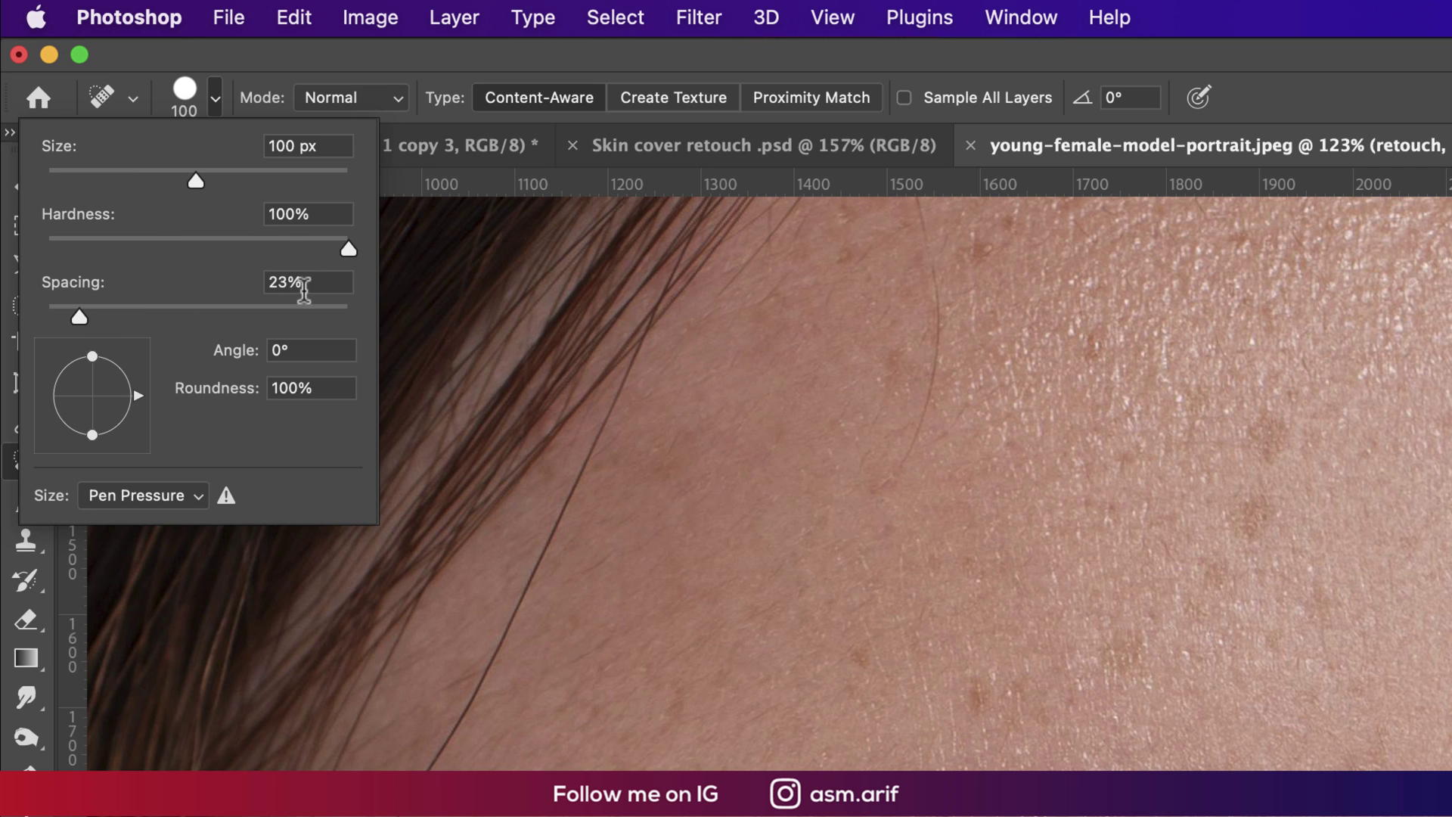
{"action": "left_click", "coordinate": [309, 283]}
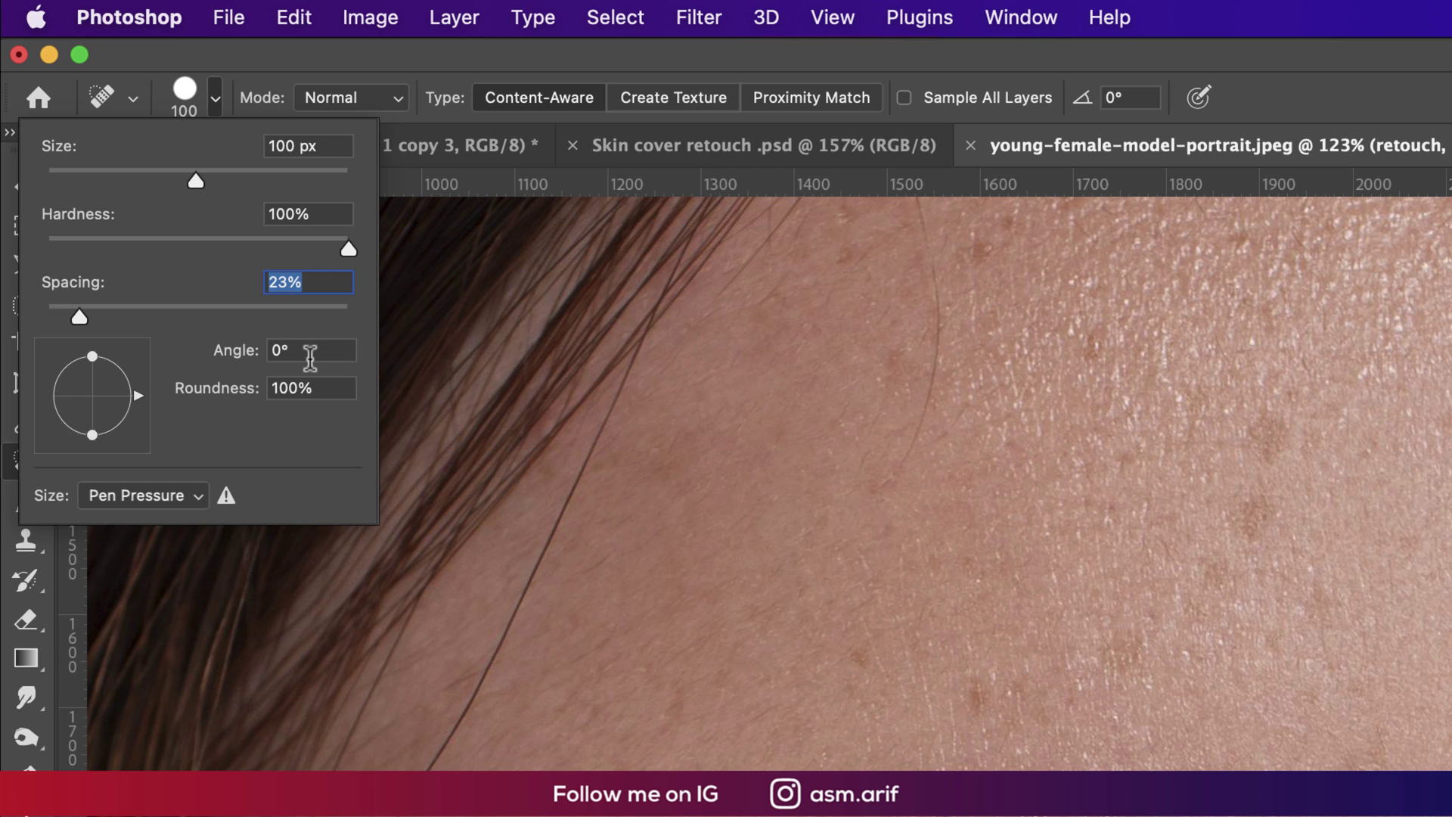
{"action": "left_click", "coordinate": [312, 352]}
{"action": "left_click", "coordinate": [322, 389]}
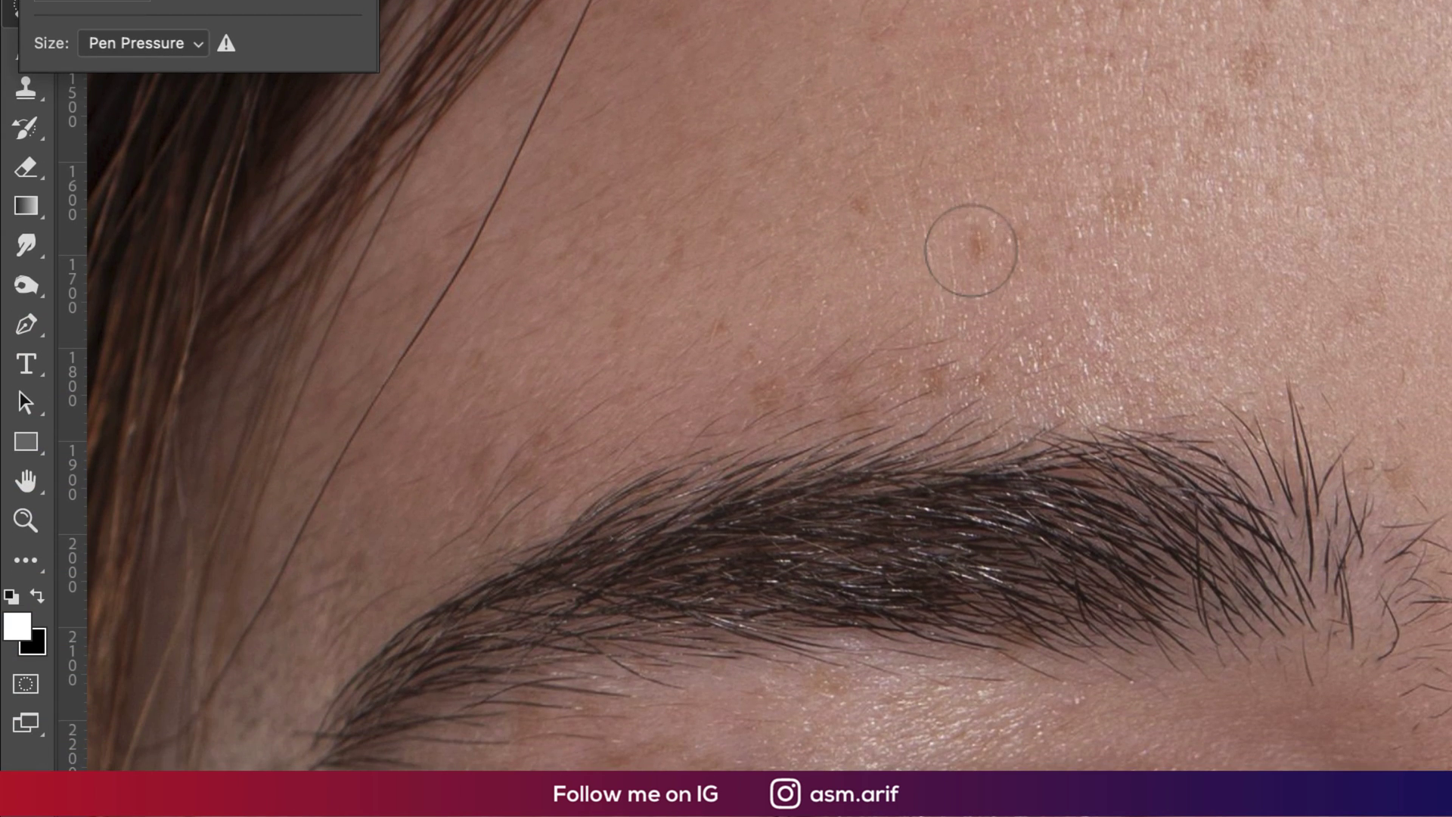
{"action": "left_click", "coordinate": [1097, 326]}
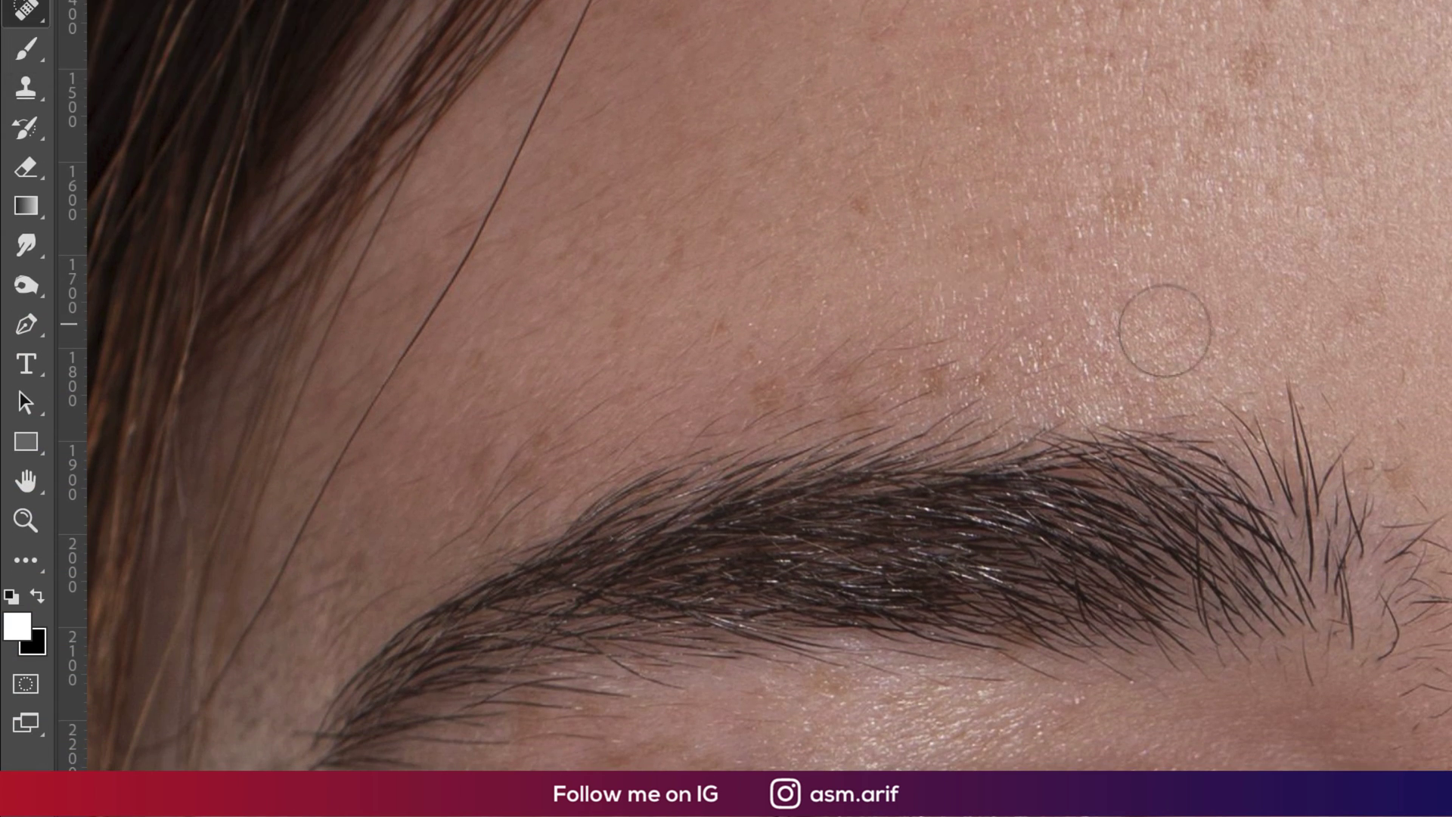
Heal the spots on the forehead above the left-hand eyebrow and towards the hairline
{"action": "left_click_drag", "start_coordinate": [473, 162], "coordinate": [461, 219]}
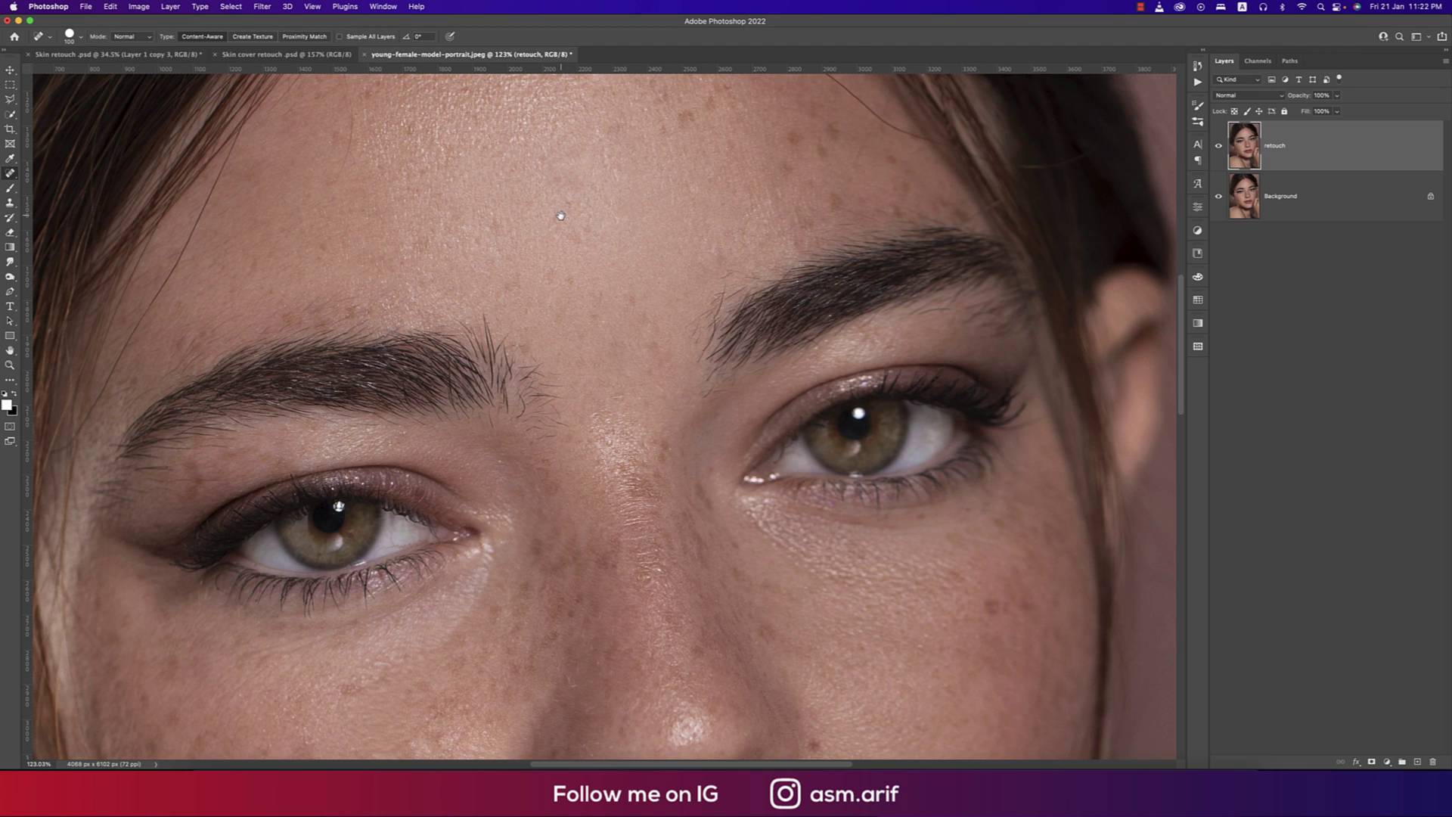
{"action": "scroll", "coordinate": [560, 215], "scroll_direction": "up", "scroll_amount": 3}
{"action": "left_click", "coordinate": [385, 204]}
{"action": "left_click", "coordinate": [329, 197]}
{"action": "left_click", "coordinate": [327, 214]}
{"action": "left_click", "coordinate": [635, 146]}
{"action": "left_click", "coordinate": [592, 116]}
Heal the remaining small spots across the middle of the forehead
{"action": "scroll", "coordinate": [620, 250], "scroll_direction": "up", "scroll_amount": 3}
{"action": "left_click", "coordinate": [689, 326]}
{"action": "left_click", "coordinate": [671, 308]}
{"action": "left_click", "coordinate": [662, 287]}
{"action": "left_click", "coordinate": [628, 340]}
{"action": "left_click", "coordinate": [575, 413]}
{"action": "left_click", "coordinate": [595, 444]}
{"action": "left_click", "coordinate": [572, 440]}
{"action": "scroll", "coordinate": [570, 427], "scroll_direction": "down", "scroll_amount": 3}
{"action": "left_click", "coordinate": [557, 366]}
{"action": "left_click", "coordinate": [577, 373]}
{"action": "left_click", "coordinate": [498, 319]}
{"action": "left_click", "coordinate": [517, 375]}
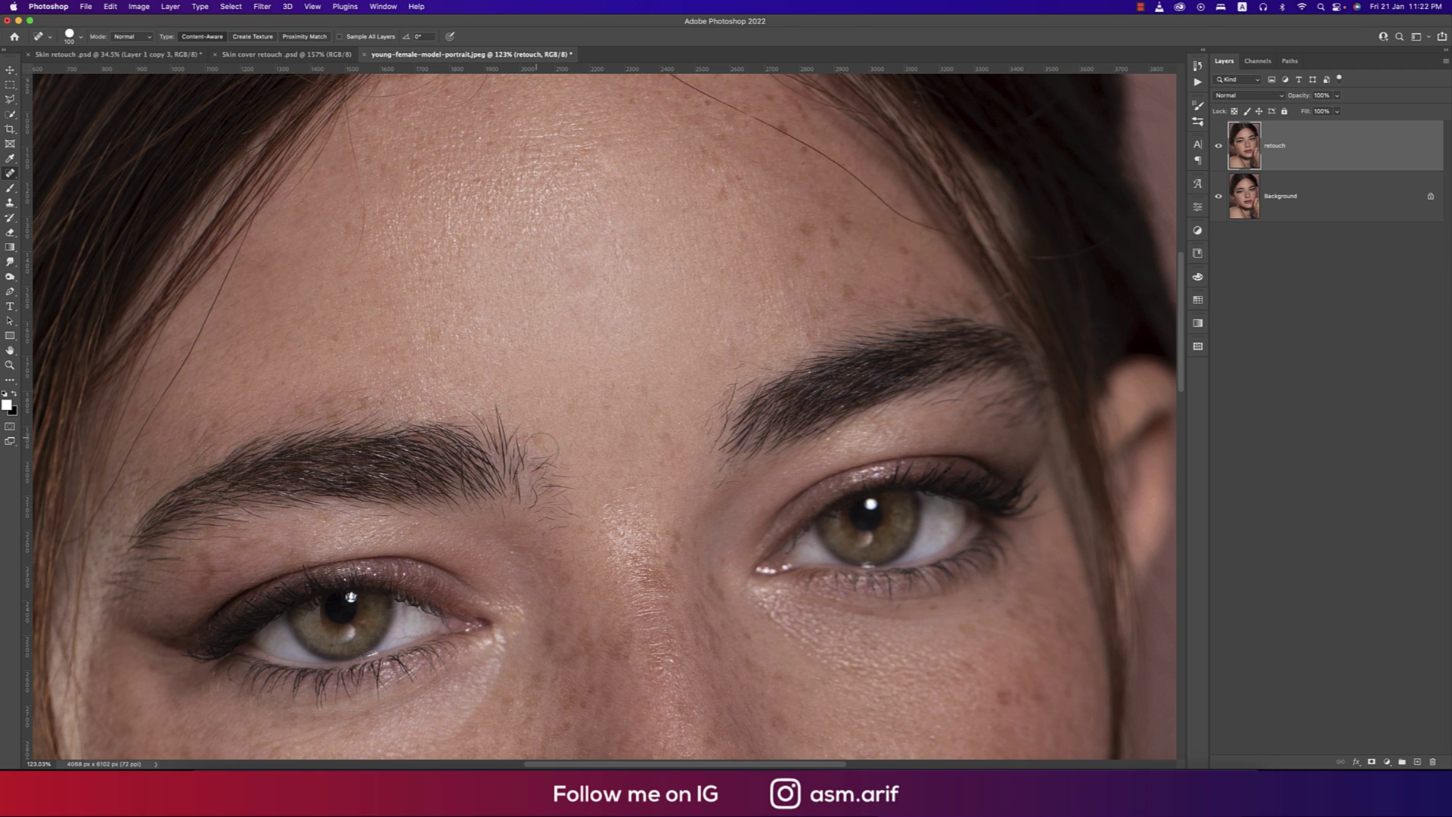
Heal the spots between the eyebrows and down to the bridge of the nose
{"action": "left_click", "coordinate": [543, 441]}
{"action": "left_click", "coordinate": [608, 451]}
{"action": "left_click", "coordinate": [583, 457]}
{"action": "left_click", "coordinate": [593, 482]}
{"action": "left_click", "coordinate": [587, 520]}
Heal the freckles on the cheek below the right-hand eye, reducing the brush to 90 px for those nearest the eye
{"action": "mouse_move", "coordinate": [975, 696]}
{"action": "left_mouse_down"}
{"action": "mouse_move", "coordinate": [923, 655]}
{"action": "mouse_move", "coordinate": [874, 552]}
{"action": "left_mouse_up"}
{"action": "left_click", "coordinate": [904, 554]}
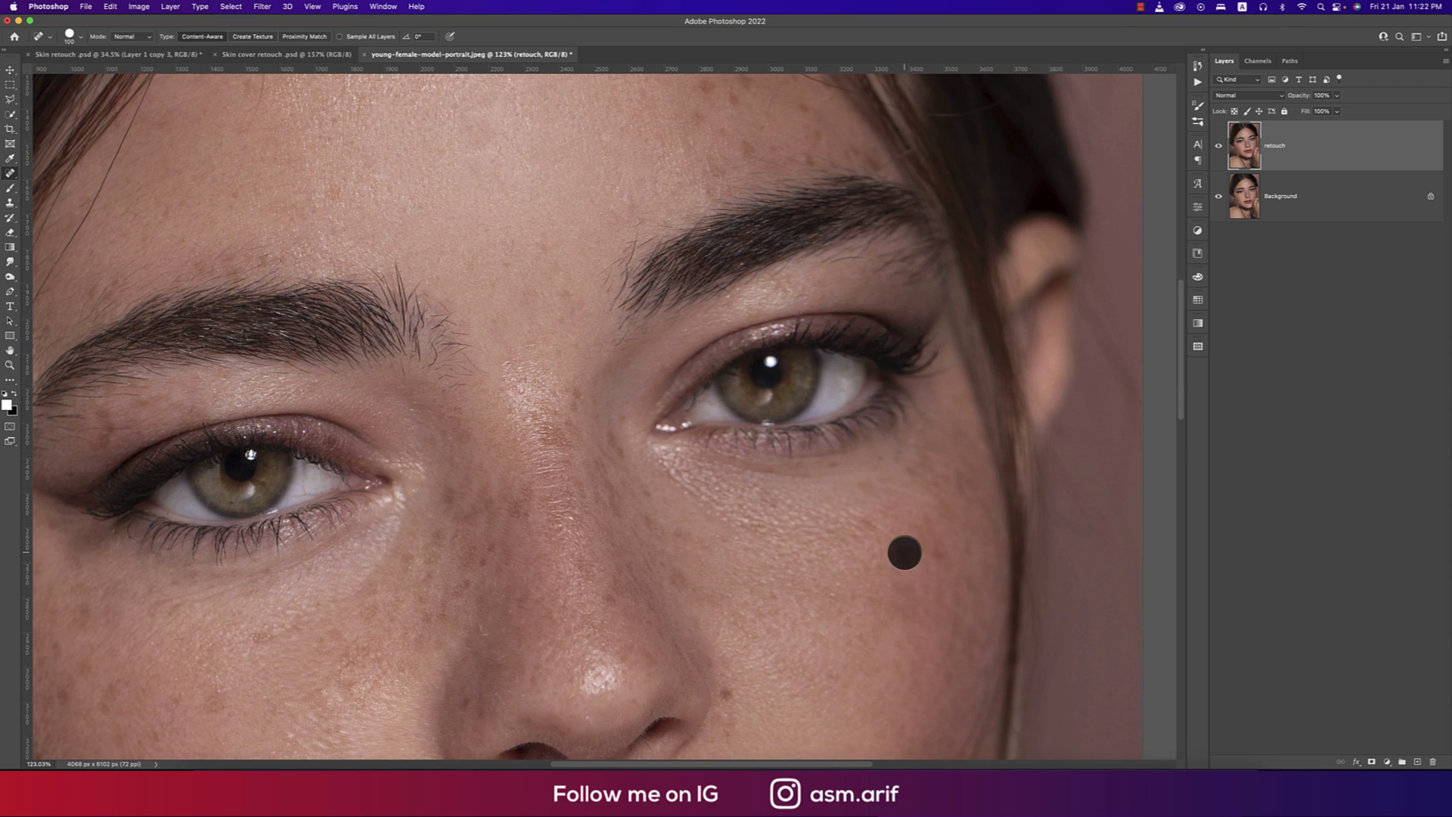
{"action": "left_click", "coordinate": [866, 531]}
{"action": "left_click", "coordinate": [935, 549]}
{"action": "left_click", "coordinate": [891, 514]}
{"action": "left_click", "coordinate": [869, 493]}
{"action": "left_click", "coordinate": [772, 503]}
{"action": "key", "text": "bracketleft"}
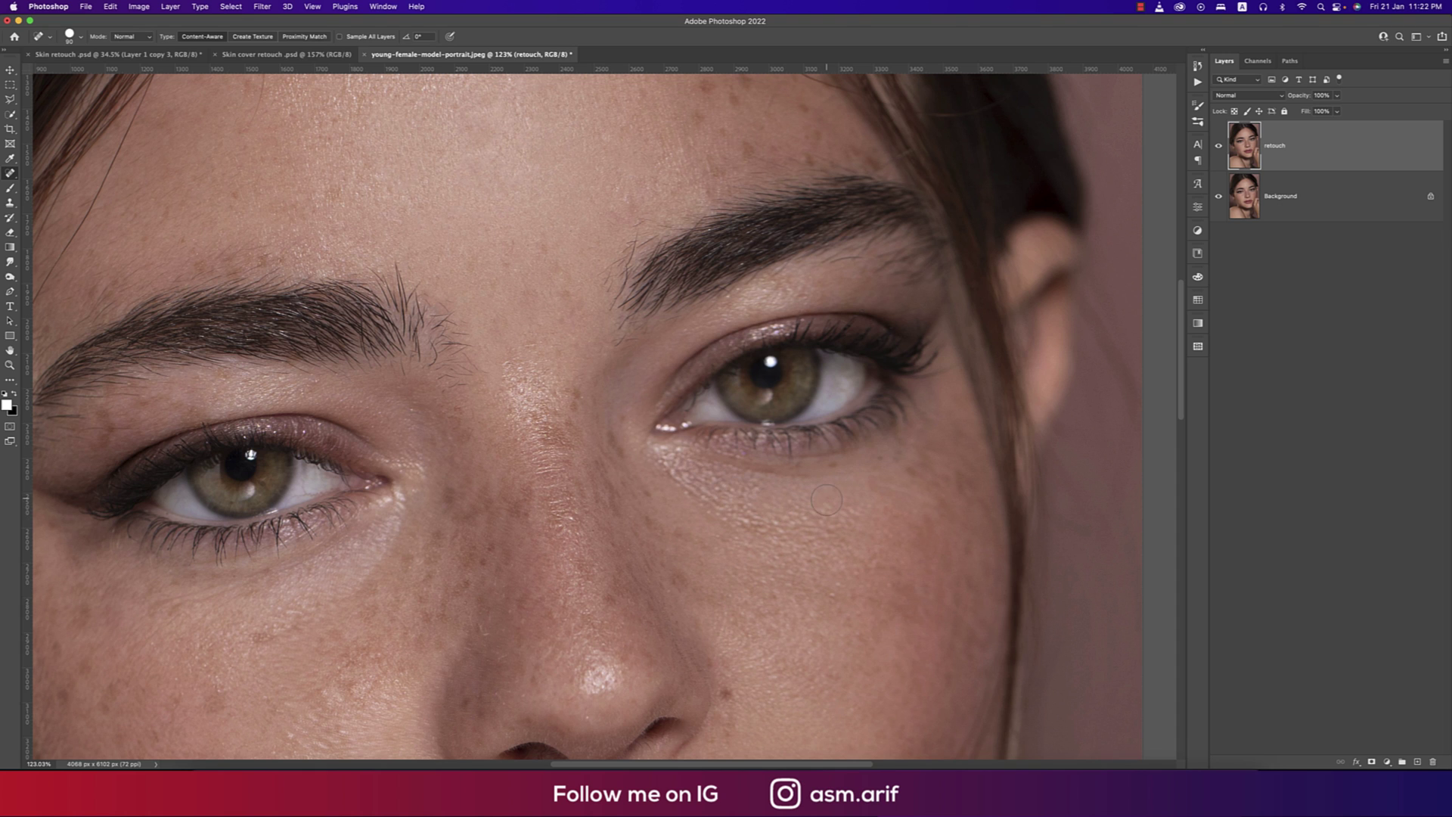
{"action": "left_click", "coordinate": [832, 469]}
{"action": "left_click_drag", "start_coordinate": [790, 518], "coordinate": [835, 502]}
Heal the blemishes around the left-hand eyebrow, on its eyelid and on the forehead above it
{"action": "left_click", "coordinate": [387, 480]}
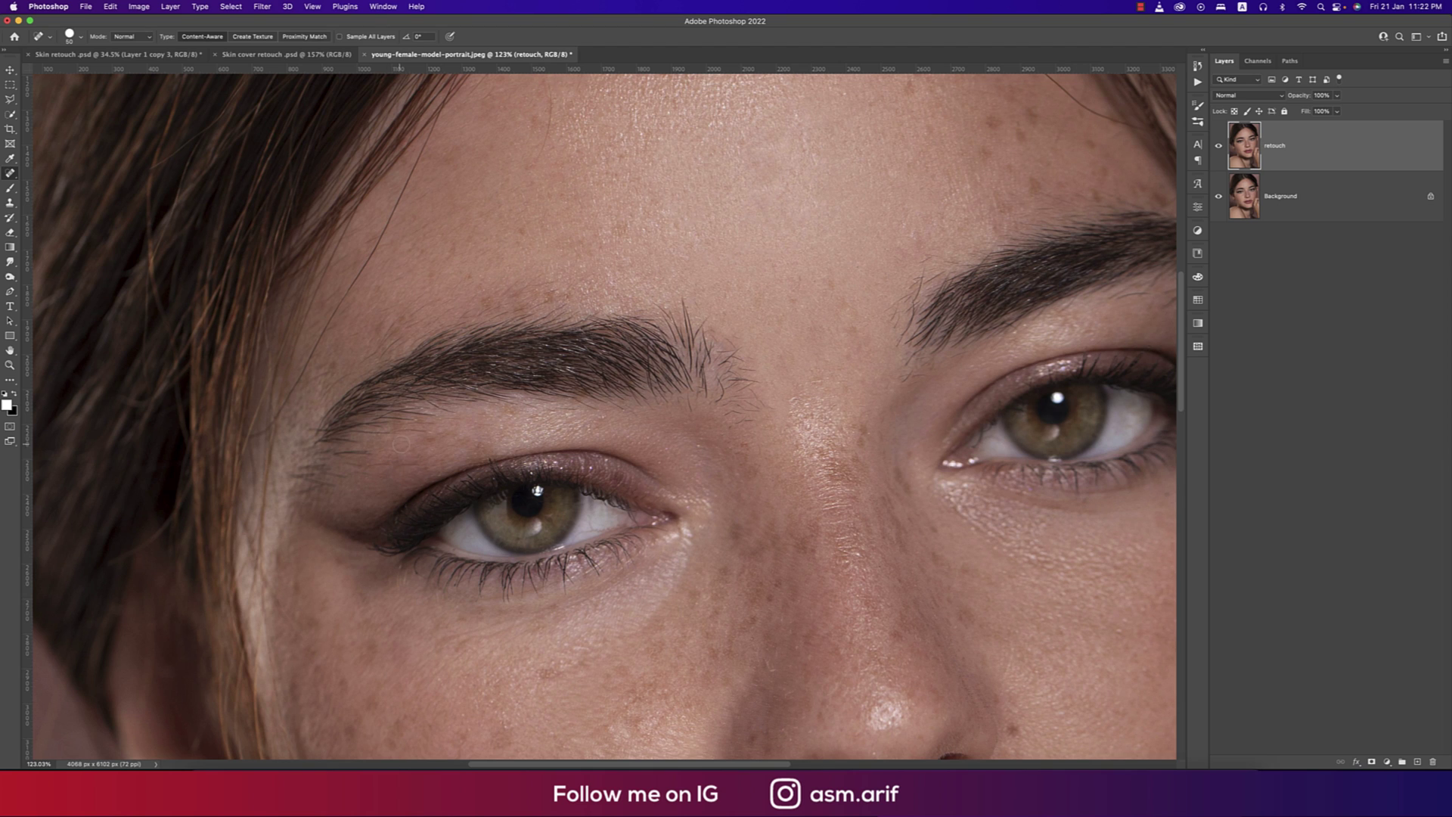
{"action": "left_click", "coordinate": [425, 439]}
{"action": "left_click_drag", "start_coordinate": [511, 413], "coordinate": [494, 412]}
{"action": "left_click_drag", "start_coordinate": [373, 325], "coordinate": [352, 344]}
{"action": "mouse_move", "coordinate": [539, 301]}
{"action": "left_mouse_down"}
{"action": "mouse_move", "coordinate": [571, 290]}
{"action": "mouse_move", "coordinate": [501, 292]}
{"action": "mouse_move", "coordinate": [521, 299]}
{"action": "left_mouse_up"}
{"action": "left_click_drag", "start_coordinate": [388, 329], "coordinate": [409, 310]}
{"action": "left_click_drag", "start_coordinate": [488, 279], "coordinate": [480, 287]}
{"action": "left_click", "coordinate": [529, 160]}
{"action": "mouse_move", "coordinate": [305, 390]}
{"action": "left_mouse_down"}
{"action": "mouse_move", "coordinate": [378, 391]}
{"action": "mouse_move", "coordinate": [479, 229]}
{"action": "left_mouse_up"}
{"action": "left_click", "coordinate": [504, 202]}
Heal the freckles beside and below the left-hand eye and across that cheek with a 50 px brush
{"action": "left_click_drag", "start_coordinate": [550, 488], "coordinate": [506, 419]}
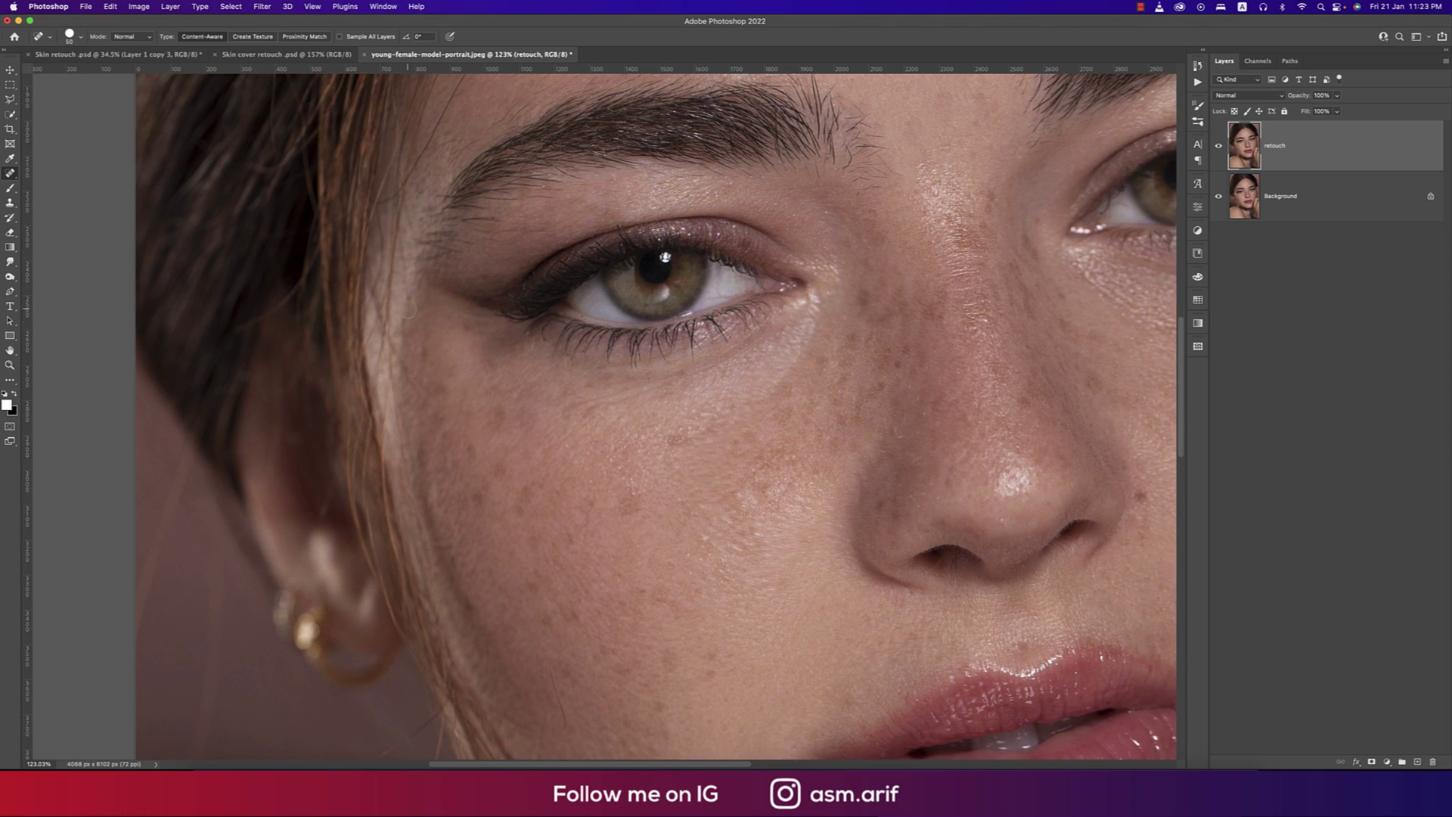
{"action": "left_click", "coordinate": [408, 300]}
{"action": "left_click", "coordinate": [405, 322]}
{"action": "left_click_drag", "start_coordinate": [691, 440], "coordinate": [656, 439]}
{"action": "mouse_move", "coordinate": [684, 373]}
{"action": "left_mouse_down"}
{"action": "mouse_move", "coordinate": [597, 382]}
{"action": "mouse_move", "coordinate": [675, 380]}
{"action": "left_mouse_up"}
{"action": "left_click", "coordinate": [677, 378]}
{"action": "left_click", "coordinate": [667, 366]}
{"action": "left_click", "coordinate": [625, 506]}
{"action": "left_click", "coordinate": [587, 499]}
{"action": "left_click", "coordinate": [588, 415]}
{"action": "left_click", "coordinate": [573, 411]}
{"action": "left_click", "coordinate": [713, 434]}
{"action": "left_click", "coordinate": [736, 413]}
Heal the cluster of freckles along the left-hand side of the nose and its nostril
{"action": "left_click", "coordinate": [901, 435]}
{"action": "left_click", "coordinate": [896, 431]}
{"action": "left_click", "coordinate": [902, 424]}
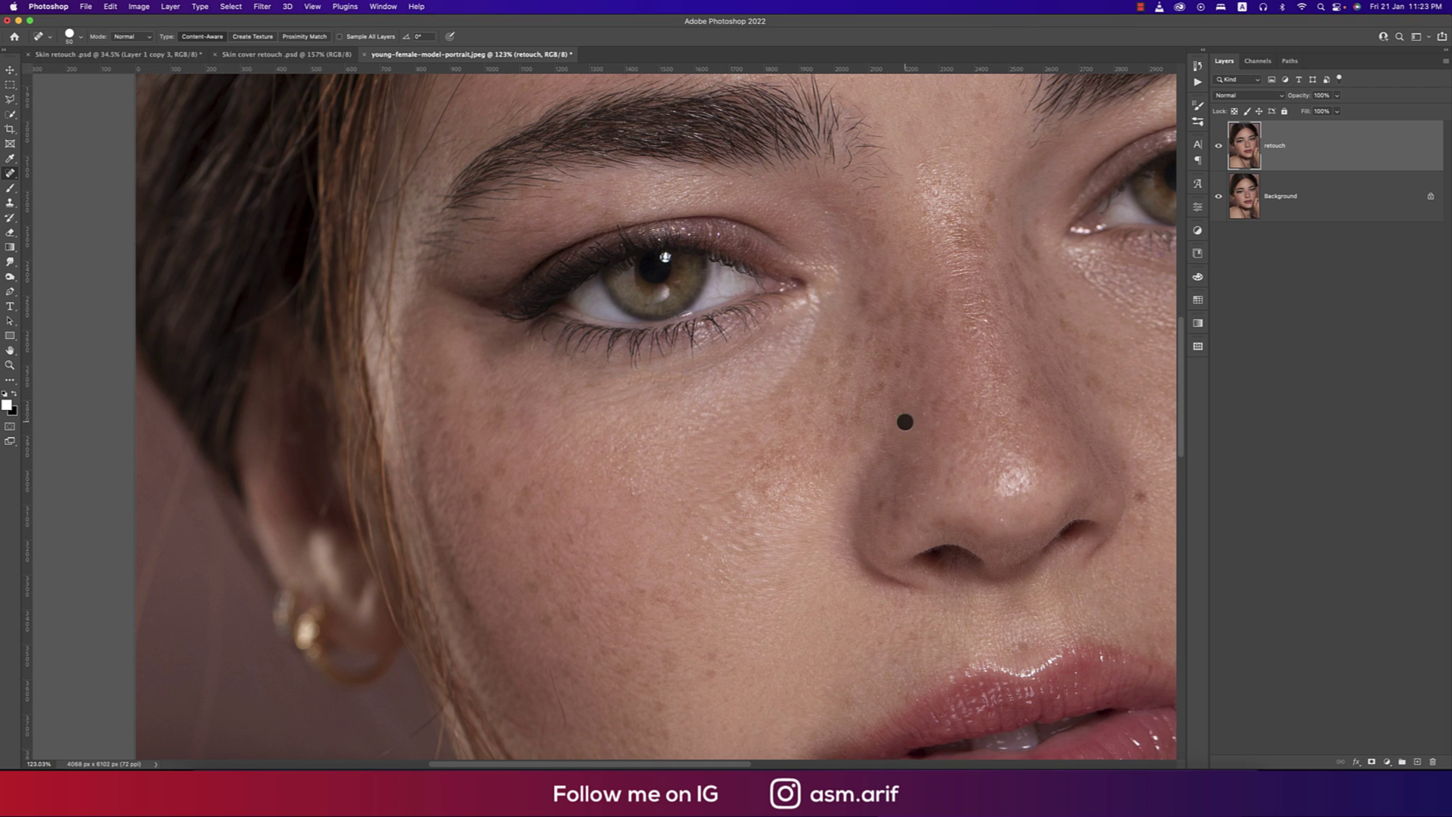
{"action": "left_click", "coordinate": [913, 498]}
{"action": "left_click", "coordinate": [919, 493]}
{"action": "left_click", "coordinate": [895, 499]}
{"action": "left_click", "coordinate": [898, 515]}
{"action": "left_click", "coordinate": [924, 411]}
{"action": "left_click", "coordinate": [889, 420]}
{"action": "left_click", "coordinate": [881, 409]}
{"action": "left_click", "coordinate": [875, 394]}
{"action": "left_click", "coordinate": [870, 397]}
{"action": "left_click", "coordinate": [880, 390]}
{"action": "left_click", "coordinate": [902, 345]}
{"action": "left_click", "coordinate": [917, 360]}
{"action": "left_click", "coordinate": [926, 367]}
{"action": "left_click", "coordinate": [921, 397]}
{"action": "left_click", "coordinate": [936, 400]}
{"action": "left_click", "coordinate": [935, 433]}
{"action": "left_click", "coordinate": [880, 503]}
{"action": "left_click", "coordinate": [900, 393]}
Heal the remaining spots beside the nose and on the lower part of the face
{"action": "scroll", "coordinate": [900, 394], "scroll_direction": "down", "scroll_amount": 5}
{"action": "left_click", "coordinate": [763, 367]}
{"action": "scroll", "coordinate": [780, 310], "scroll_direction": "down", "scroll_amount": 3}
{"action": "scroll", "coordinate": [779, 311], "scroll_direction": "left", "scroll_amount": 3}
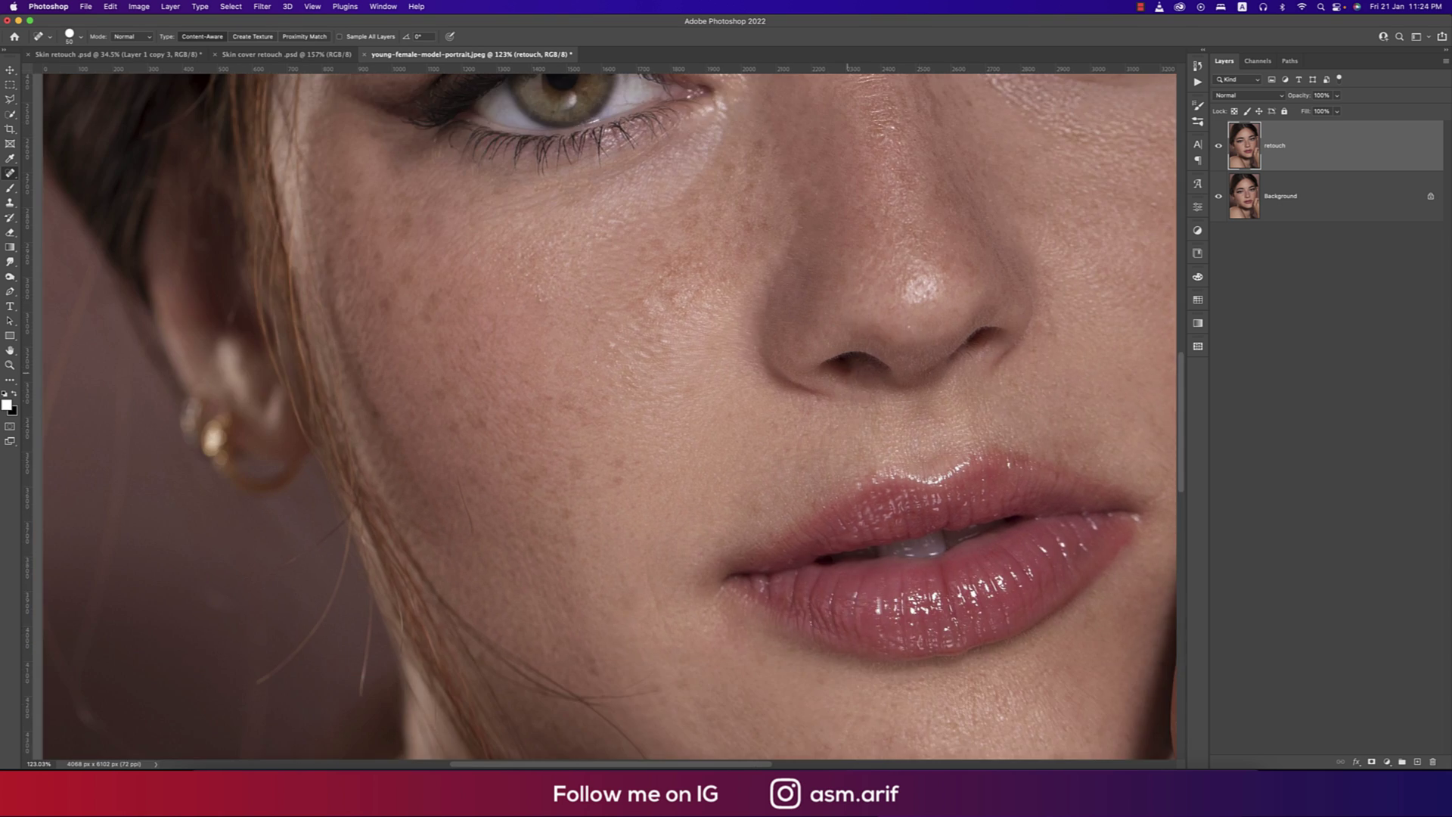
{"action": "scroll", "coordinate": [568, 366], "scroll_direction": "down", "scroll_amount": 2}
{"action": "left_click_drag", "start_coordinate": [567, 367], "coordinate": [691, 412]}
{"action": "scroll", "coordinate": [543, 386], "scroll_direction": "left", "scroll_amount": 5}
{"action": "scroll", "coordinate": [542, 385], "scroll_direction": "up", "scroll_amount": 2}
{"action": "scroll", "coordinate": [543, 385], "scroll_direction": "down", "scroll_amount": 5}
{"action": "scroll", "coordinate": [704, 421], "scroll_direction": "down", "scroll_amount": 2}
{"action": "left_click", "coordinate": [704, 421]}
{"action": "scroll", "coordinate": [719, 330], "scroll_direction": "right", "scroll_amount": 3}
{"action": "left_click", "coordinate": [719, 331]}
{"action": "scroll", "coordinate": [719, 331], "scroll_direction": "down", "scroll_amount": 3}
Heal the remaining spots on the forehead and the left-hand cheek with the Spot Healing Brush
{"action": "scroll", "coordinate": [719, 330], "scroll_direction": "up", "scroll_amount": 10}
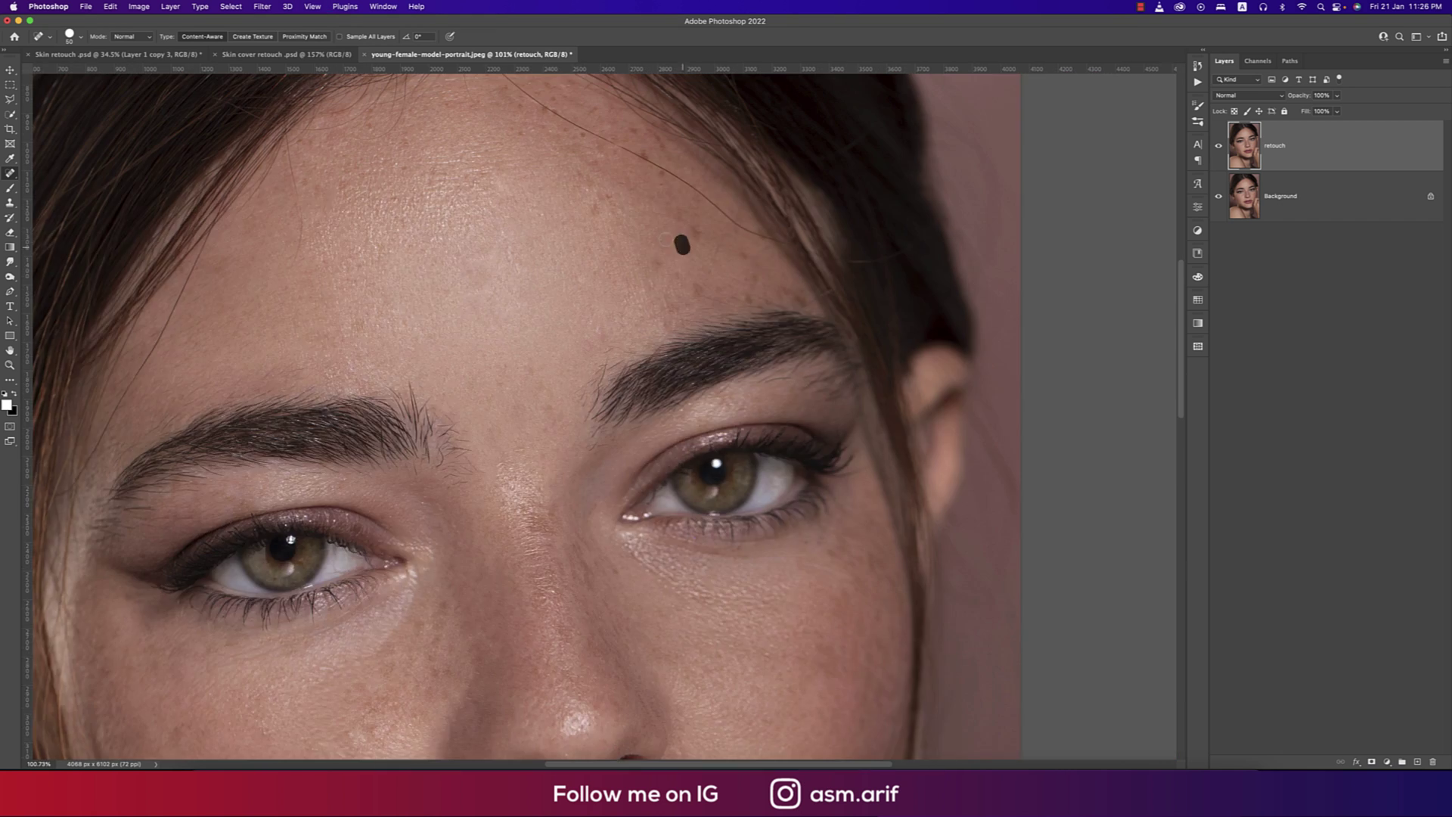
{"action": "scroll", "coordinate": [719, 330], "scroll_direction": "left", "scroll_amount": 2}
{"action": "scroll", "coordinate": [719, 330], "scroll_direction": "down", "scroll_amount": 3}
{"action": "left_click", "coordinate": [524, 454]}
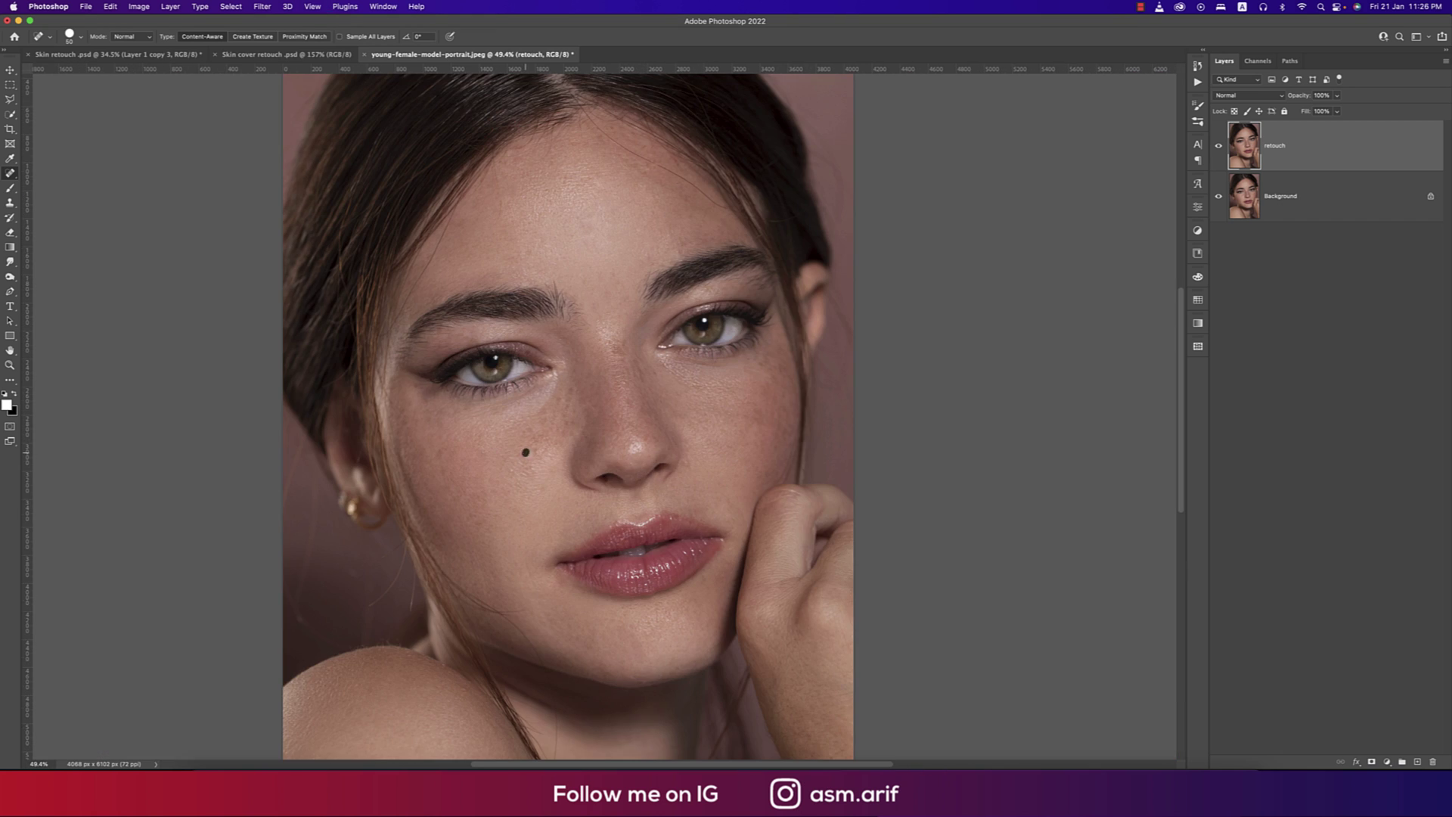
{"action": "left_click", "coordinate": [528, 457]}
Compare the portrait before and after healing by hiding and showing the retouch layer, and fit the image in view
{"action": "left_click", "coordinate": [1218, 145]}
{"action": "left_click", "coordinate": [1218, 145]}
{"action": "left_click", "coordinate": [1218, 145]}
{"action": "left_click", "coordinate": [1218, 146]}
{"action": "left_click", "coordinate": [1218, 146]}
{"action": "left_click", "coordinate": [1218, 146]}
{"action": "key", "text": "super+0"}
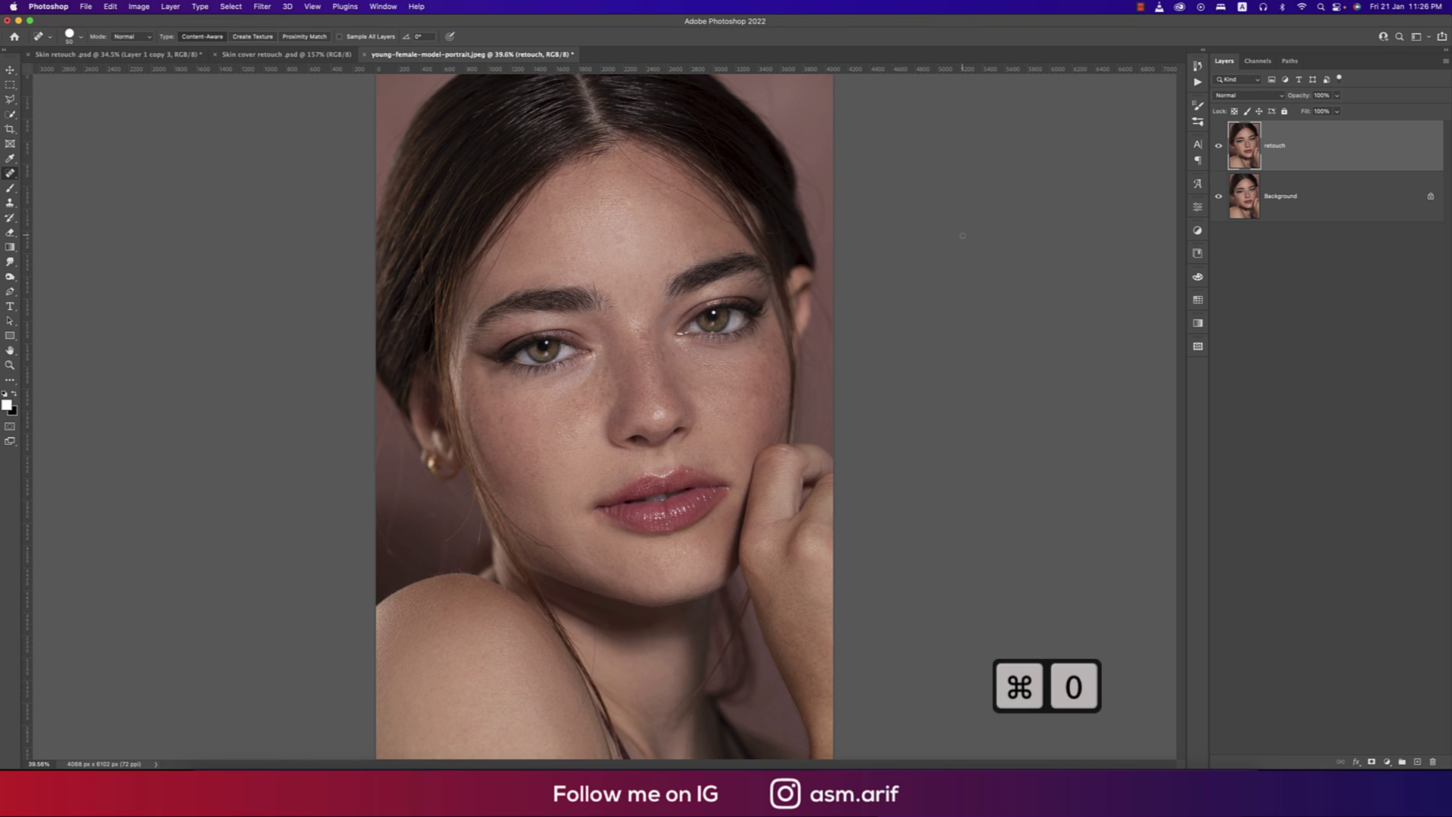
Apply the Skin Smoothing neural filter with blur 18 and smoothness +36 to a new layer, and compare its effect
{"action": "left_click", "coordinate": [11, 71]}
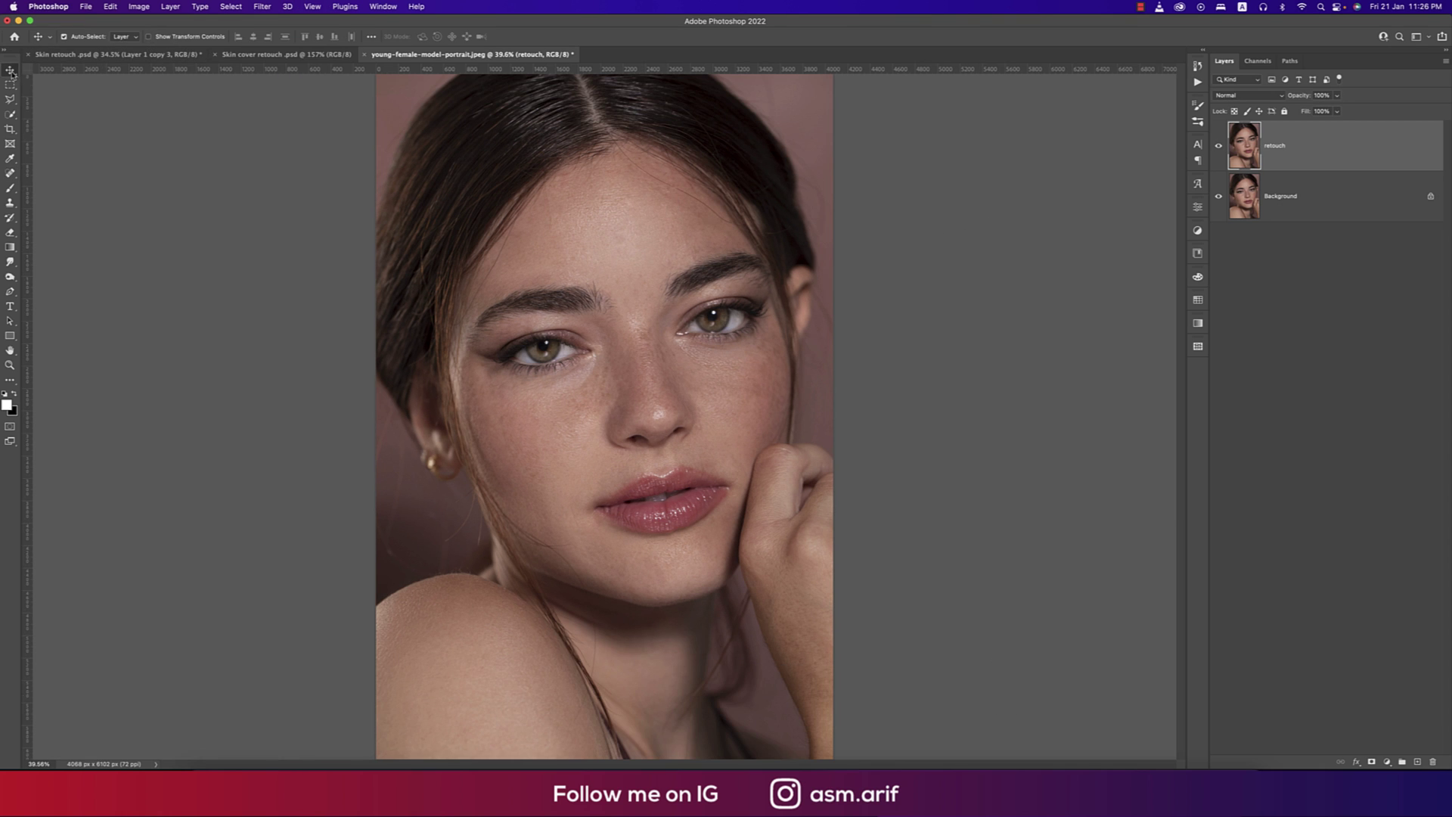
{"action": "left_click", "coordinate": [262, 7]}
{"action": "left_click", "coordinate": [280, 58]}
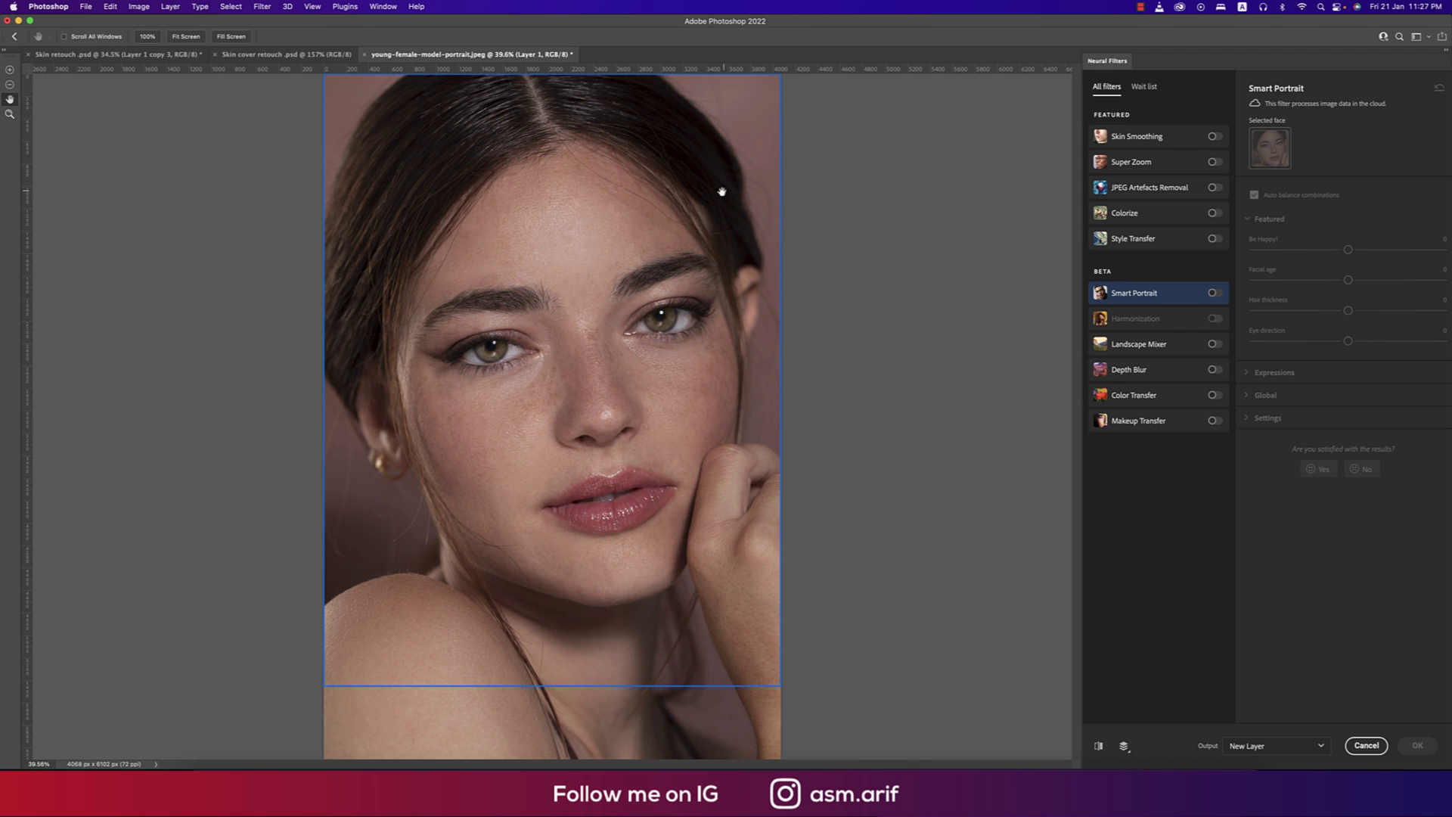
{"action": "left_click", "coordinate": [1215, 137]}
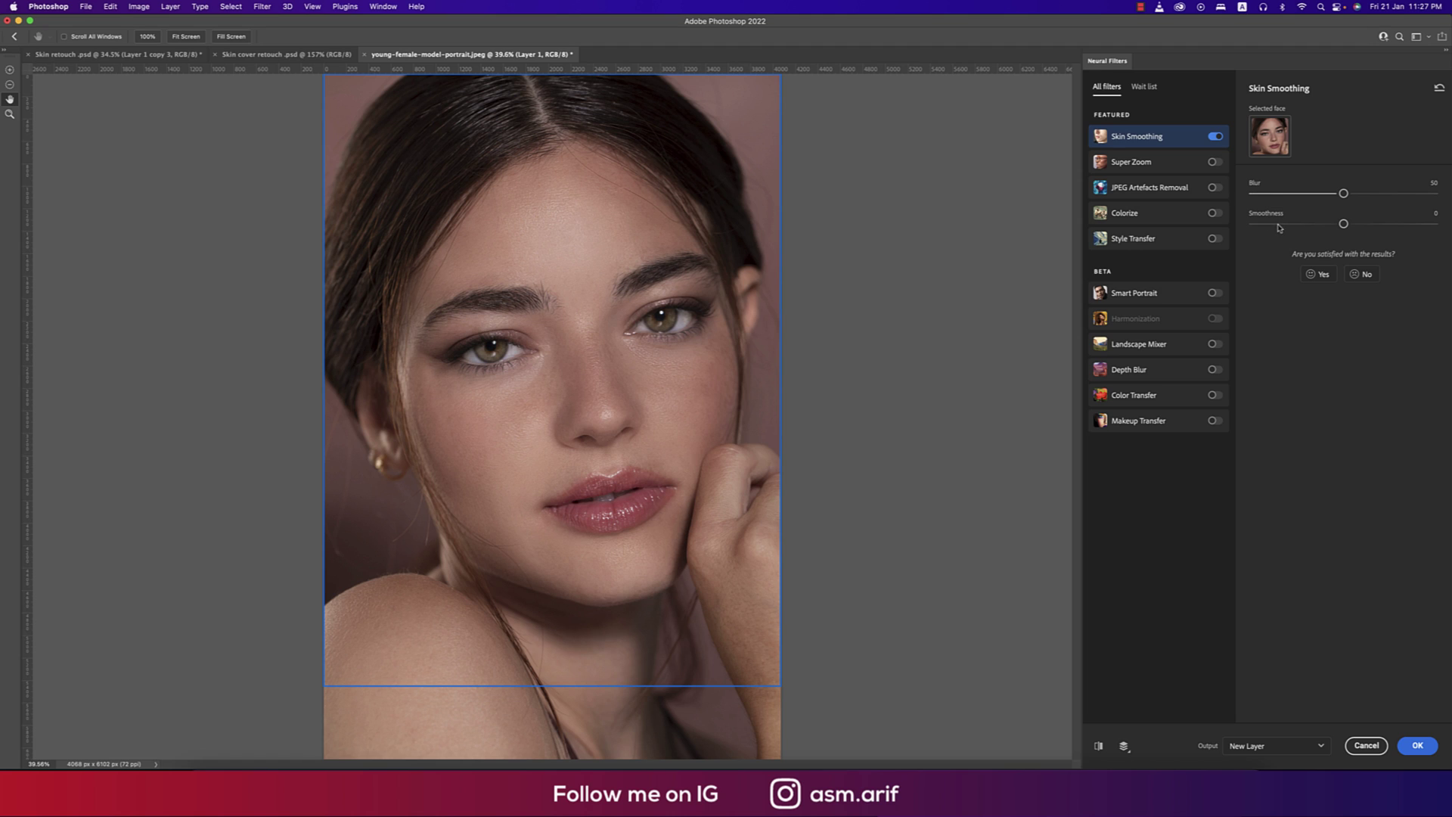
{"action": "left_click", "coordinate": [1284, 196]}
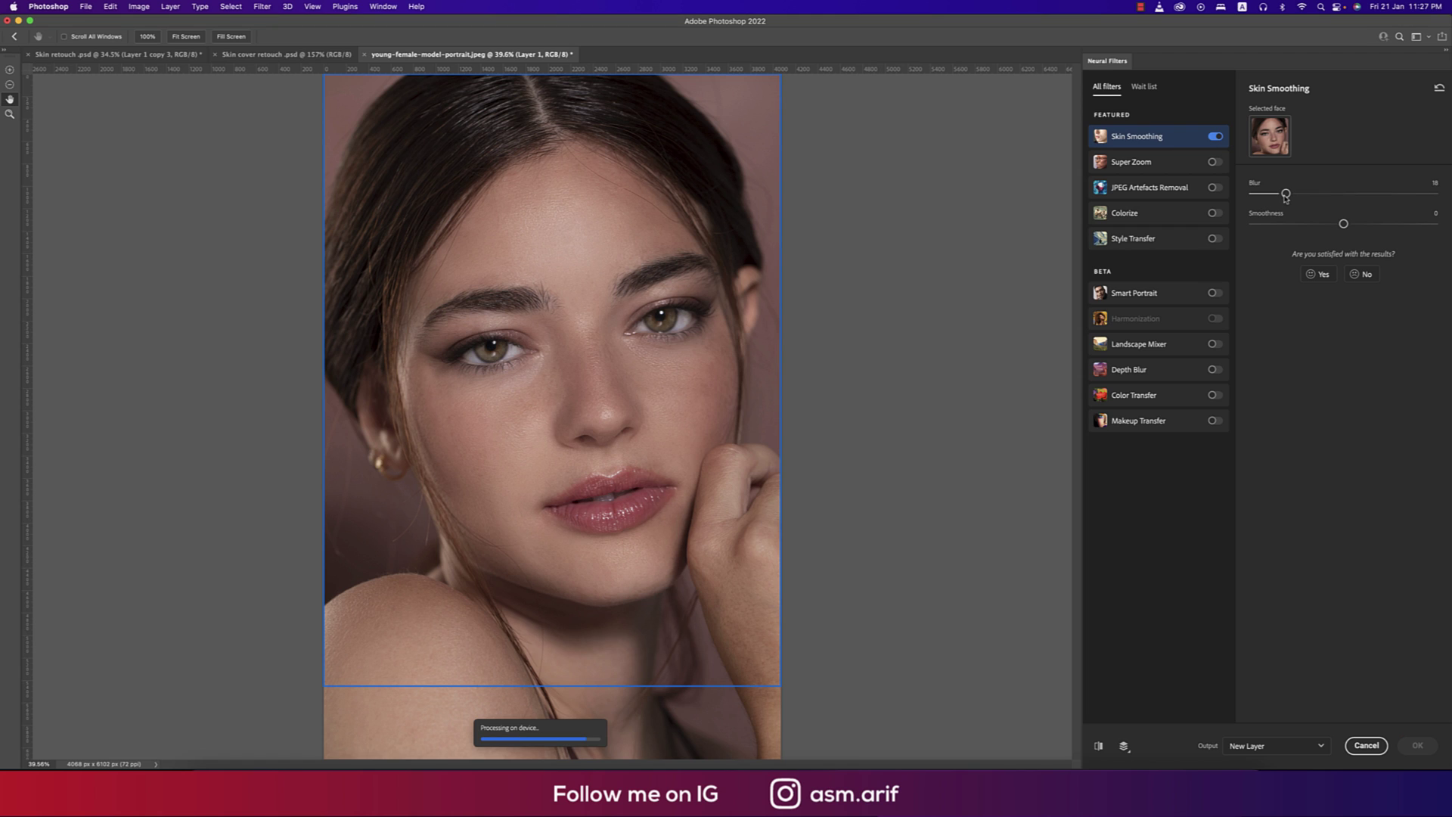
{"action": "left_click", "coordinate": [1408, 224]}
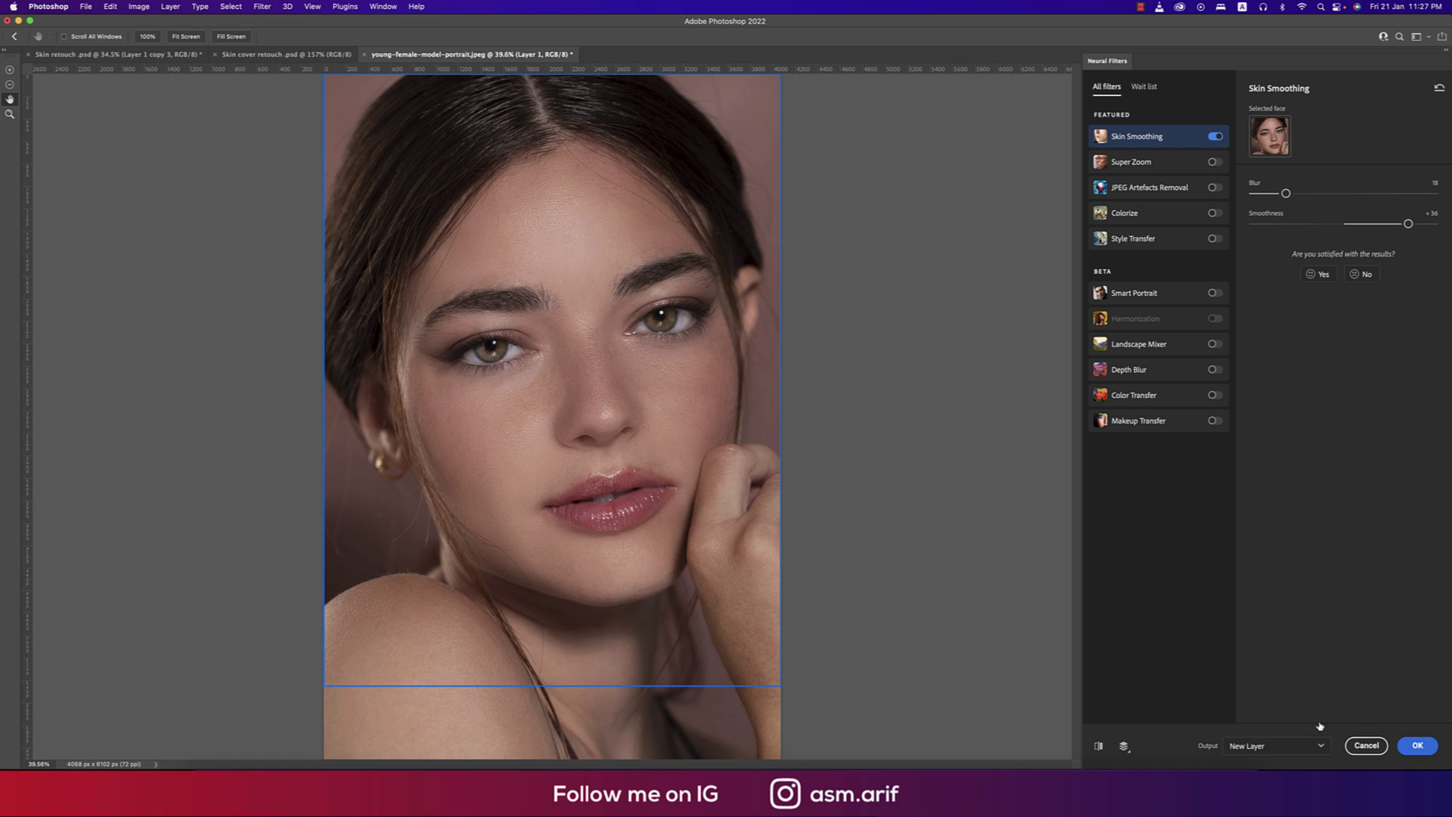
{"action": "left_click", "coordinate": [1404, 751]}
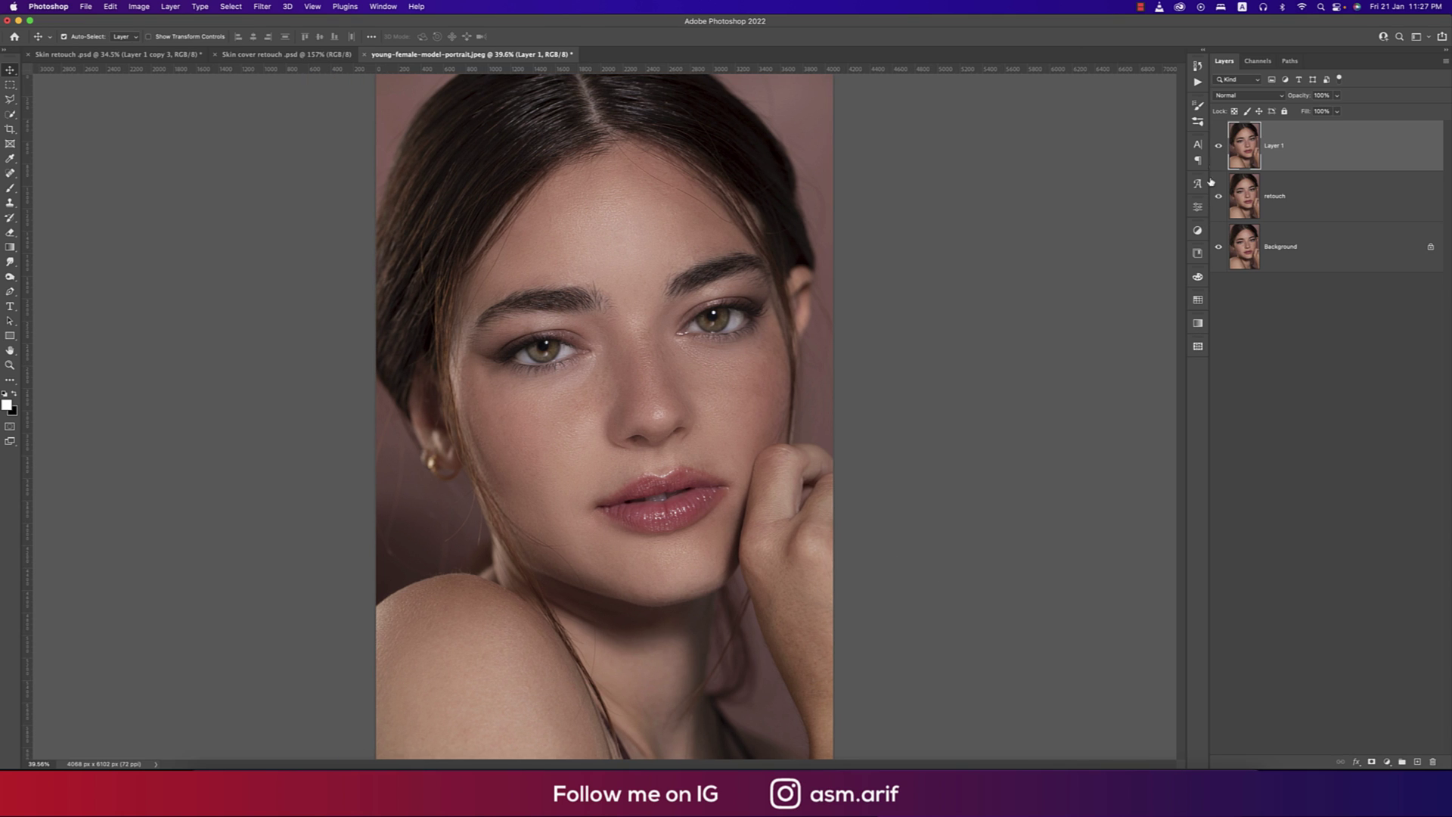
{"action": "left_click", "coordinate": [1218, 146]}
{"action": "left_click", "coordinate": [1218, 146]}
Duplicate the smoothed layer and set the copy's blend mode to Screen
{"action": "key", "text": "super+j"}
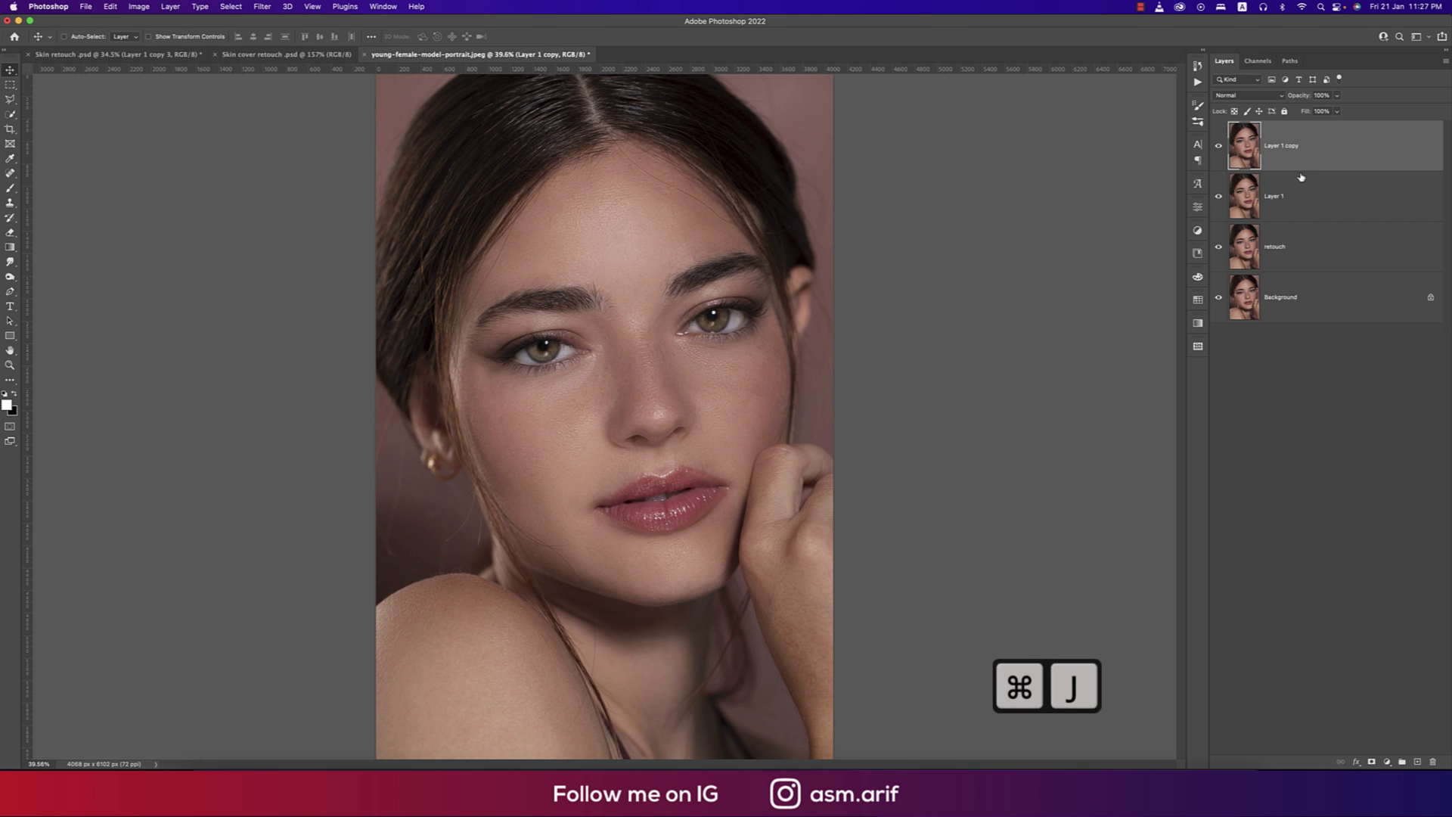
{"action": "left_click", "coordinate": [1247, 95]}
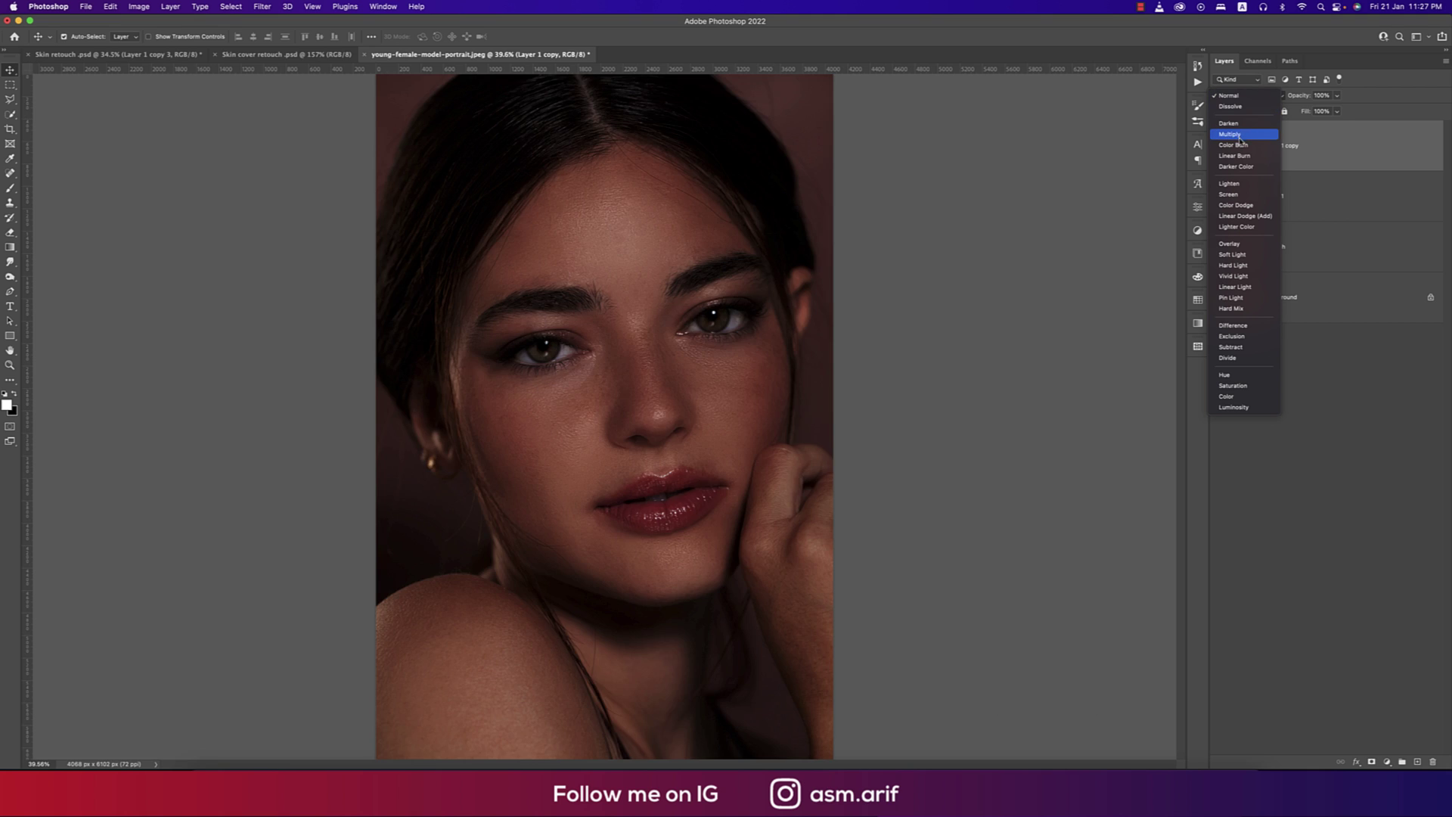
{"action": "left_click", "coordinate": [1236, 195]}
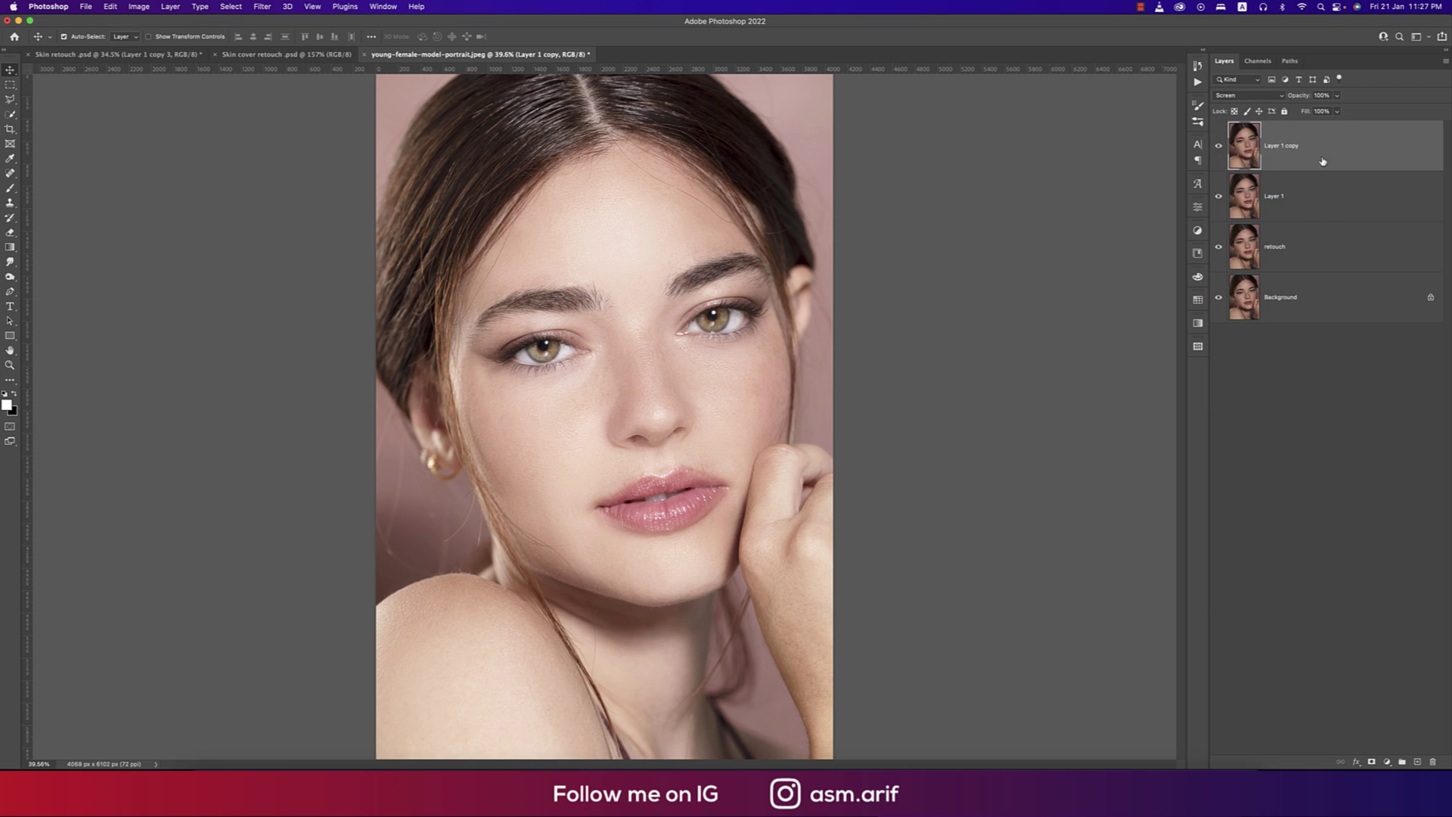
Restrict the Screen layer to the highlights with Blend If, splitting the underlying layer's black slider at 142 / 216
{"action": "right_click", "coordinate": [1338, 157]}
{"action": "left_click", "coordinate": [1230, 160]}
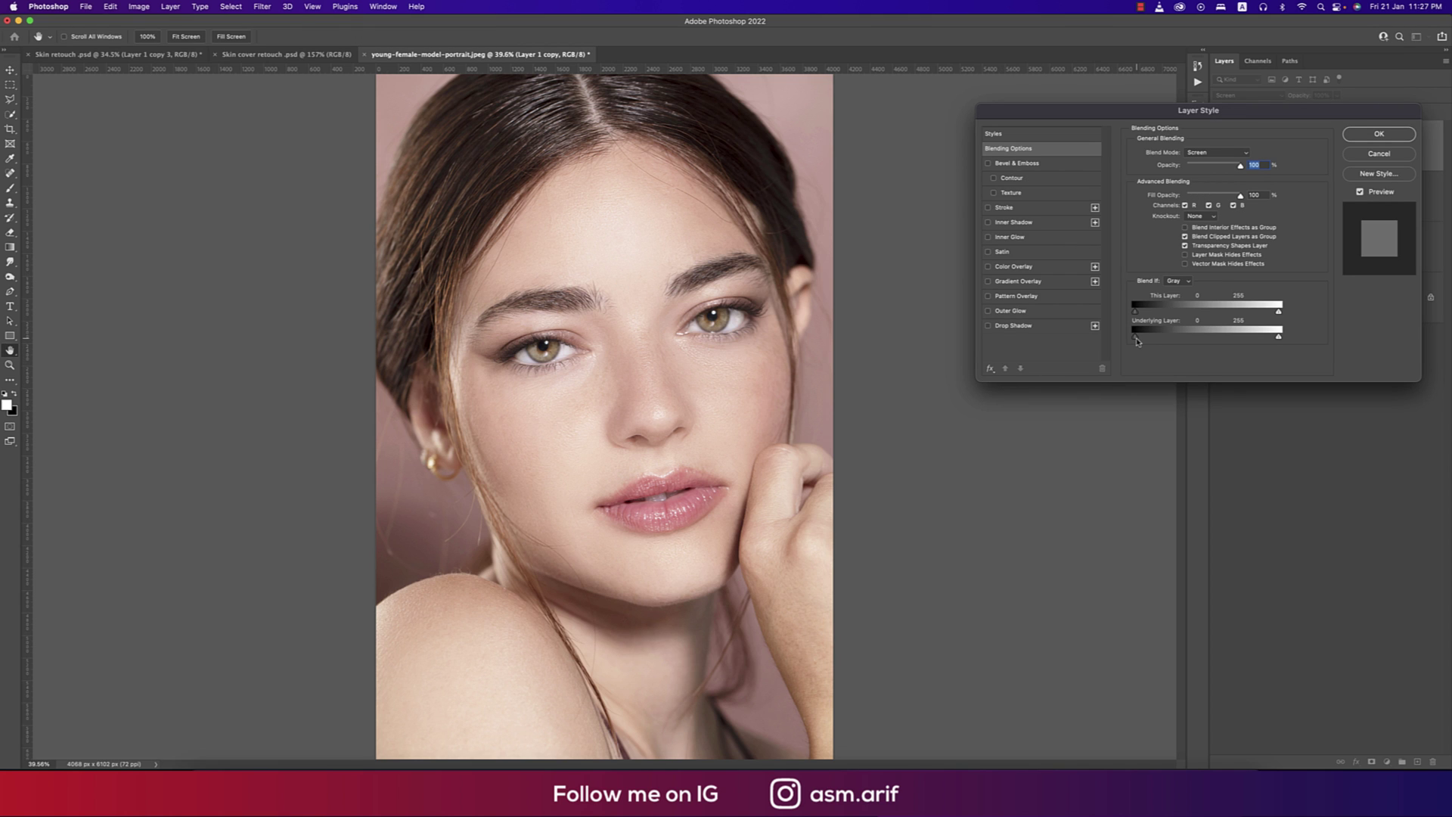
{"action": "left_click_drag", "start_coordinate": [1136, 341], "coordinate": [1215, 341]}
{"action": "key", "text": "alt"}
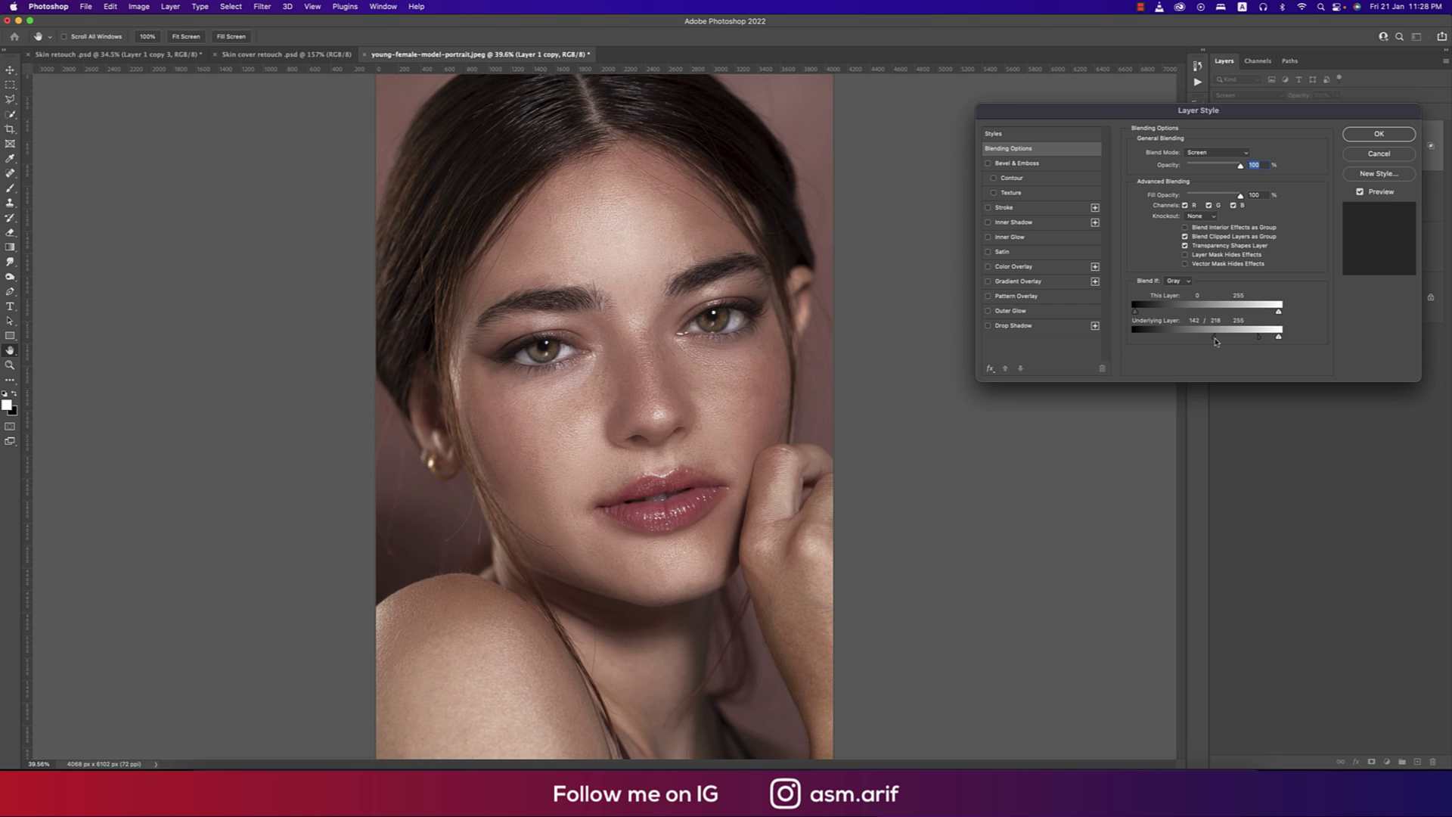
{"action": "left_click", "coordinate": [1367, 133]}
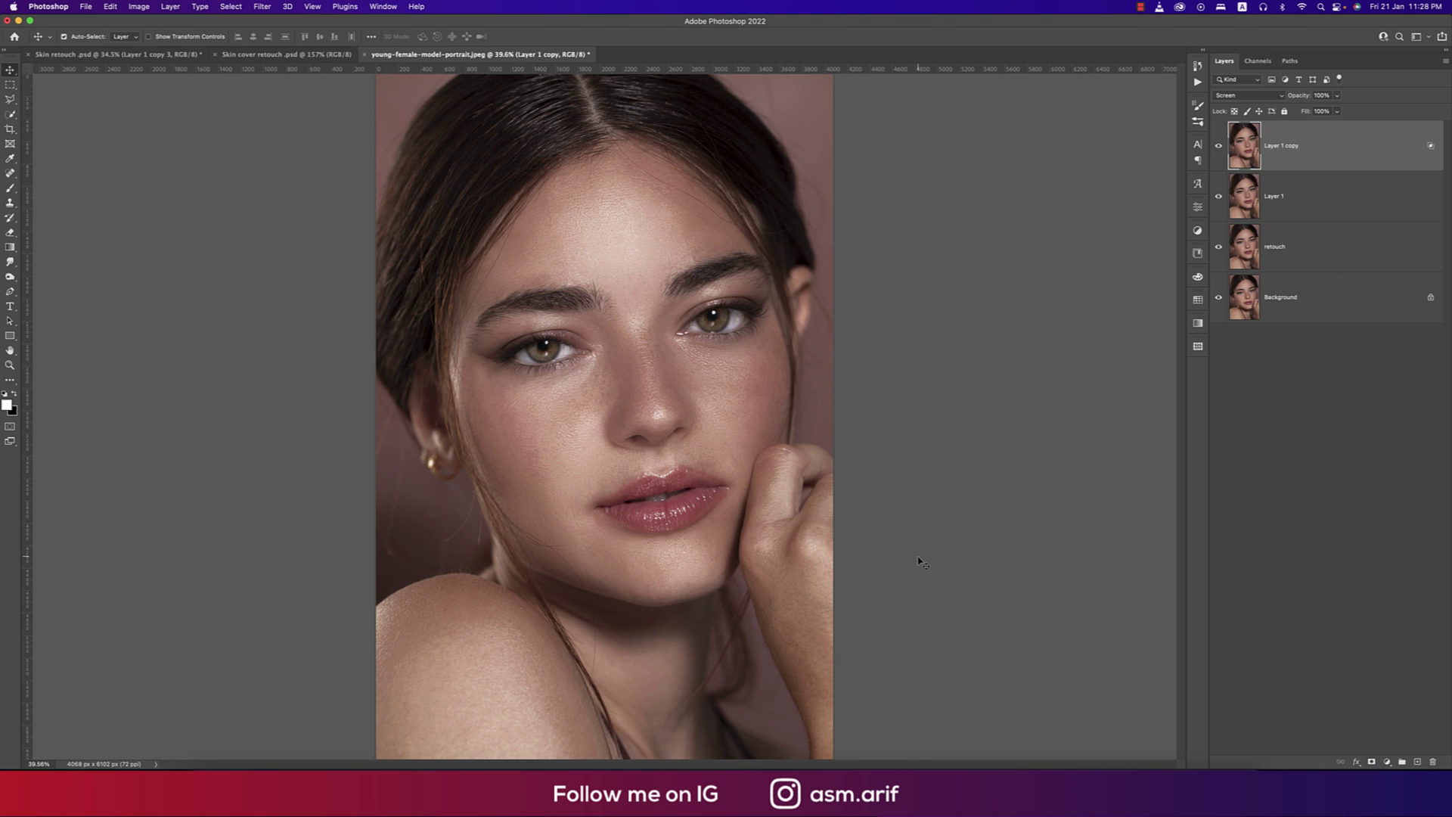
Add a layer mask to the Screen layer and fill it with the portrait's tones using Apply Image
{"action": "left_click", "coordinate": [1371, 762]}
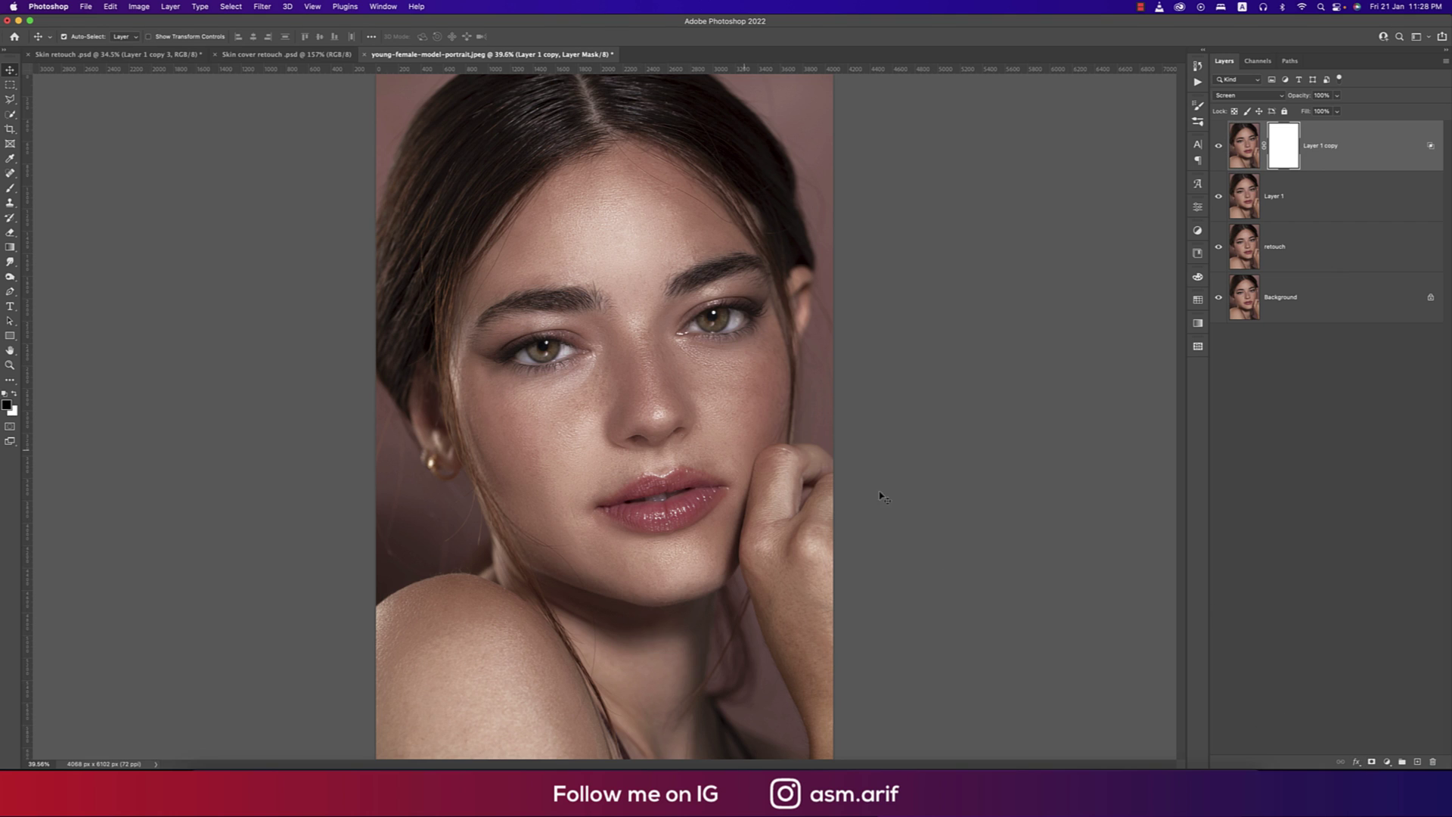
{"action": "left_click", "coordinate": [141, 7]}
{"action": "left_click", "coordinate": [156, 169]}
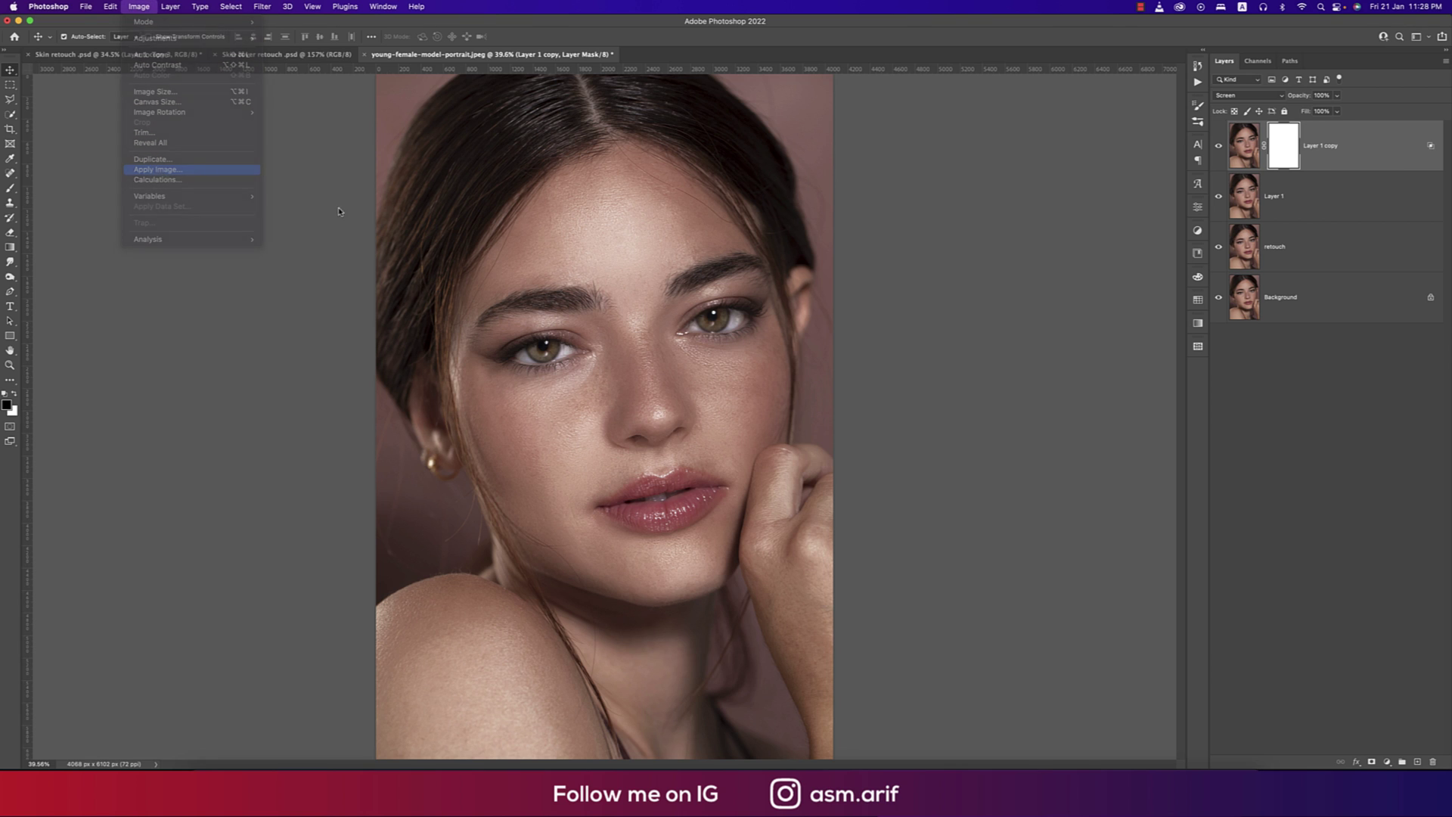
{"action": "left_click", "coordinate": [1030, 156]}
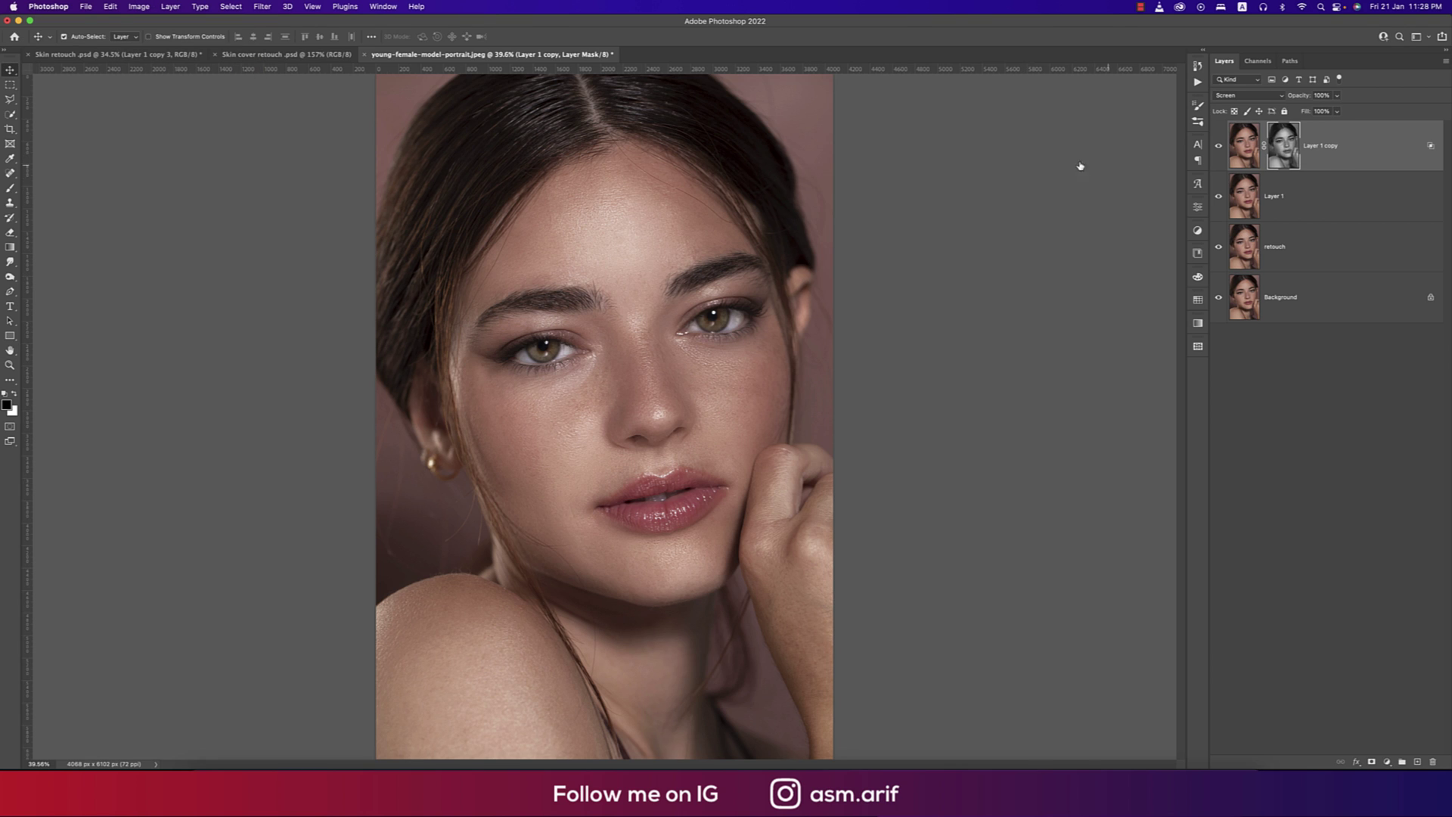
Duplicate Layer 1 and move the copy to the top of the layer stack
{"action": "left_click", "coordinate": [1331, 197]}
{"action": "key", "text": "super+j"}
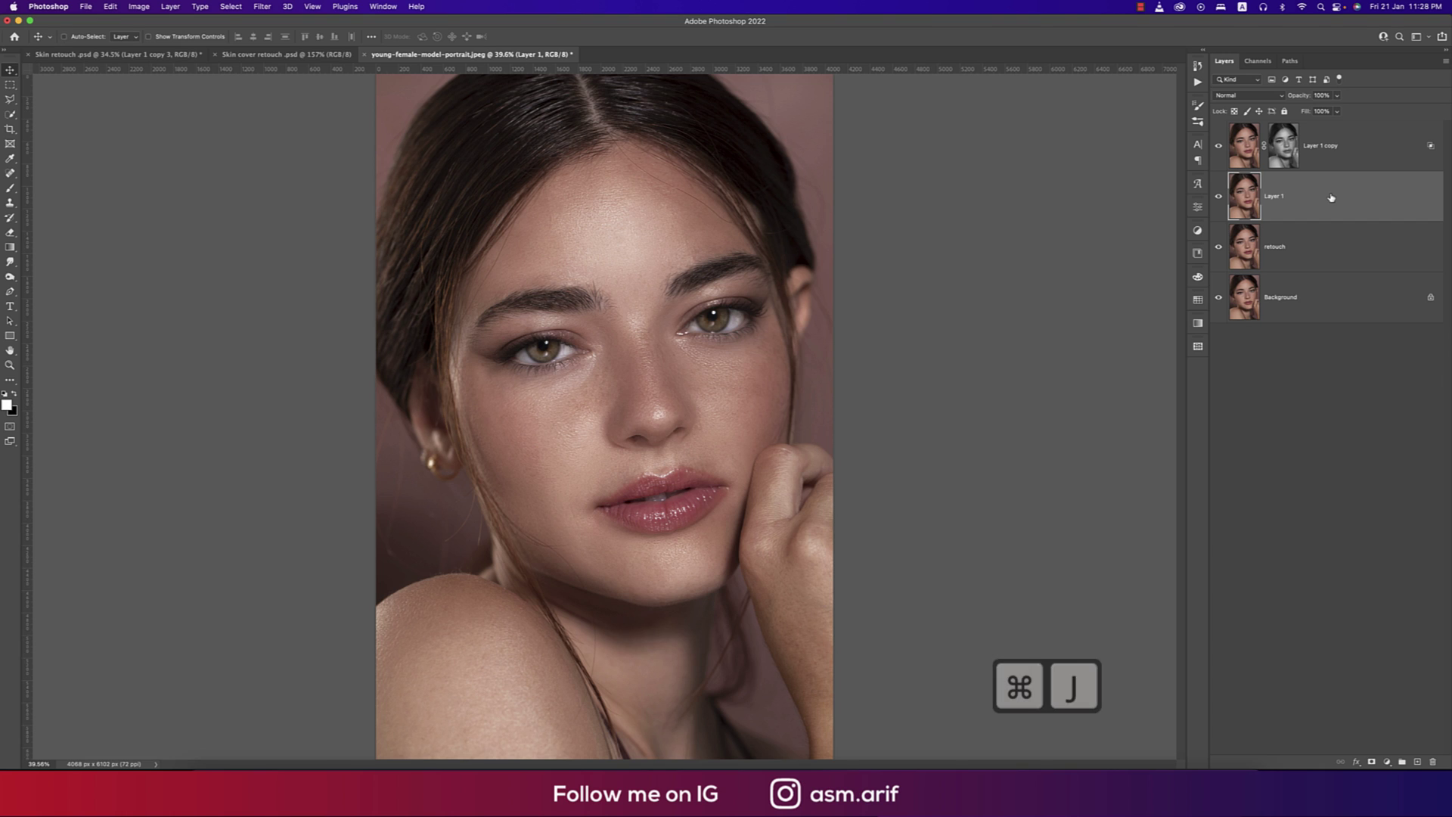
{"action": "left_click_drag", "start_coordinate": [1330, 199], "coordinate": [1321, 138]}
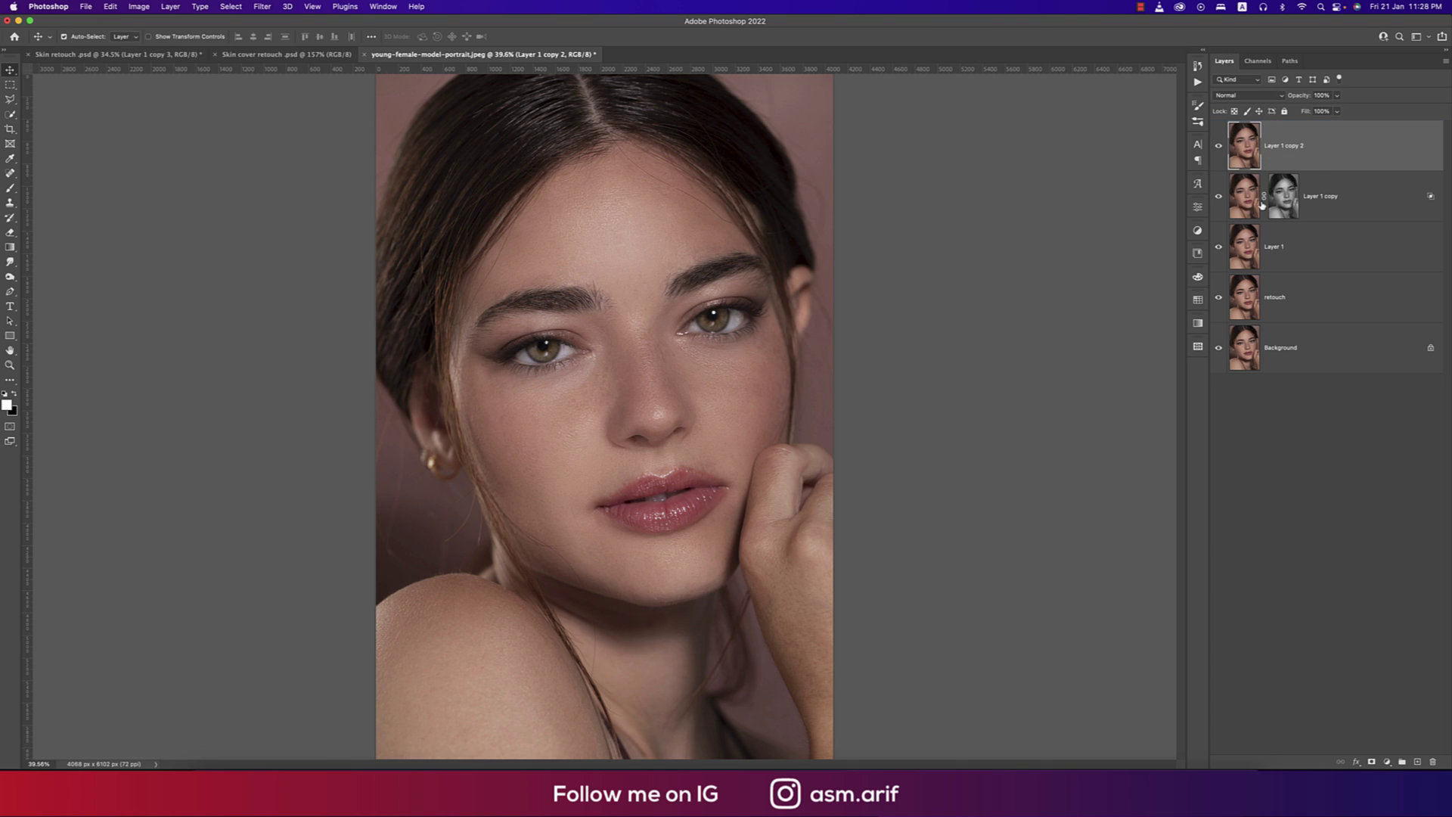
Rename the masked Screen layer as light and the top layer copy as shadow
{"action": "left_click", "coordinate": [1329, 196]}
{"action": "key", "text": "BackSpace"}
{"action": "key", "text": "Return"}
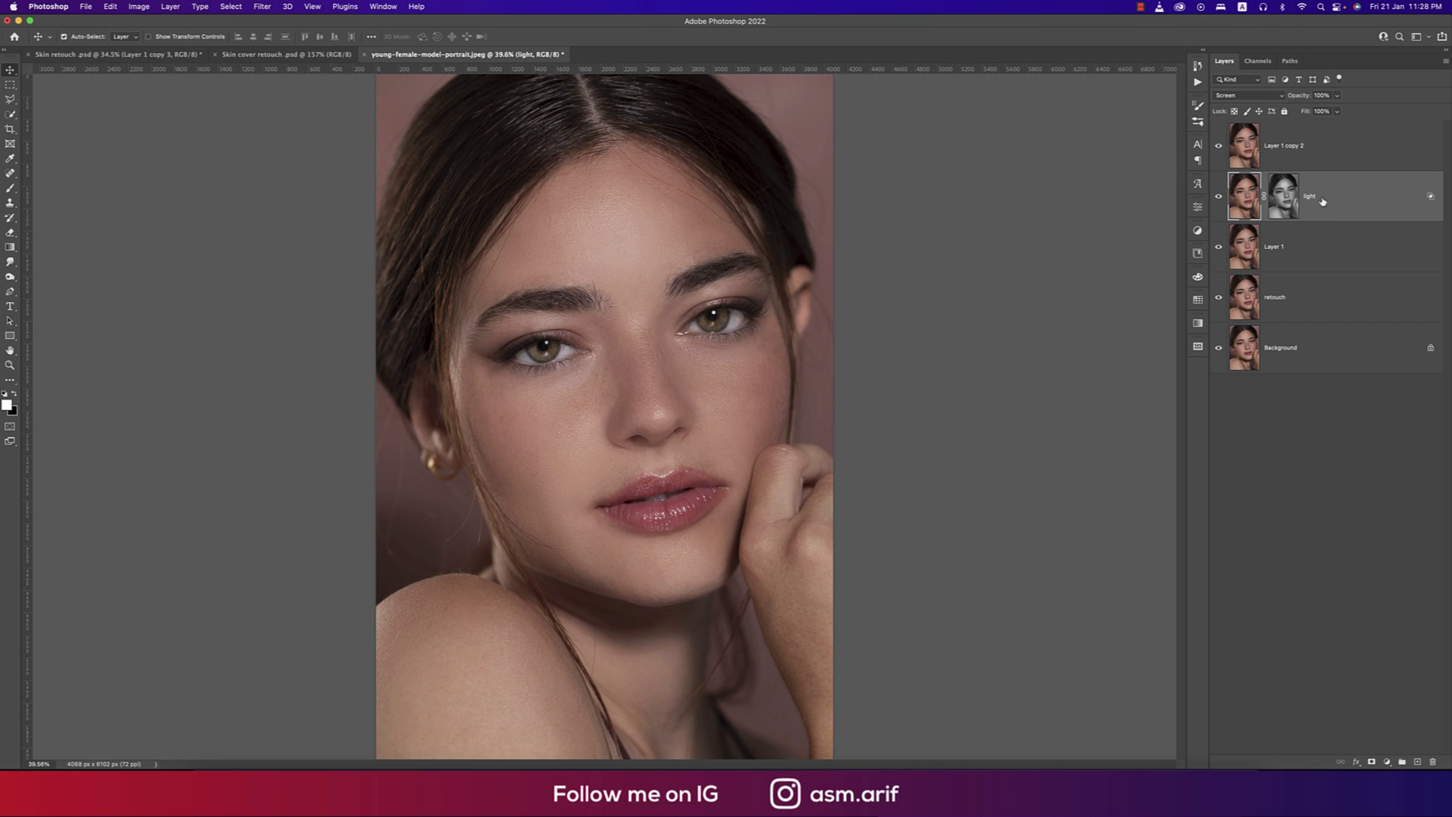
{"action": "left_click", "coordinate": [1296, 153]}
{"action": "double_click", "coordinate": [1285, 146]}
{"action": "type", "text": "sh"}
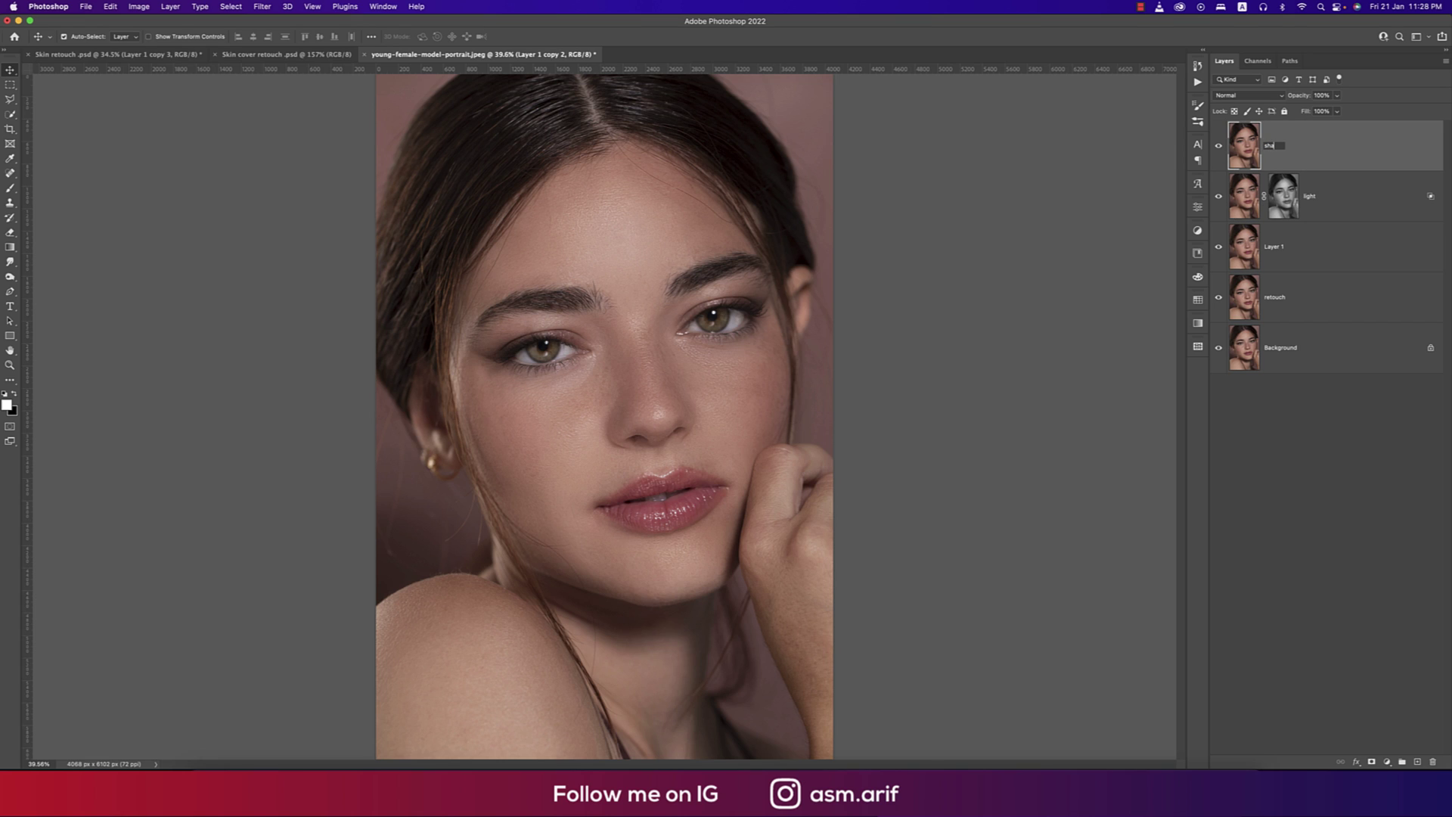
{"action": "type", "text": "adow"}
{"action": "key", "text": "Return"}
{"action": "left_click", "coordinate": [1365, 207]}
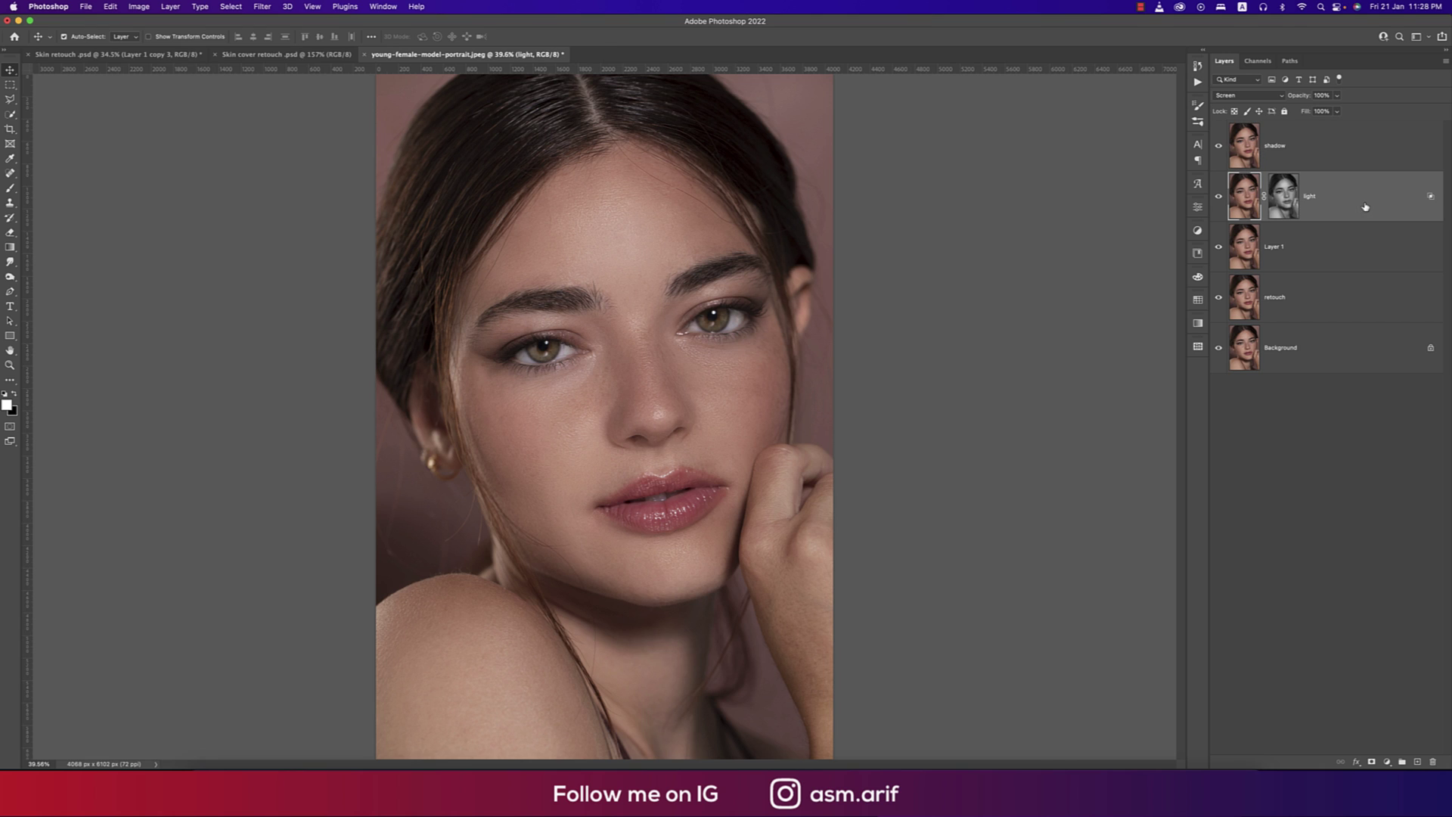
Set the shadow layer's blend mode to Multiply
{"action": "left_click", "coordinate": [1284, 148]}
{"action": "left_click", "coordinate": [1249, 96]}
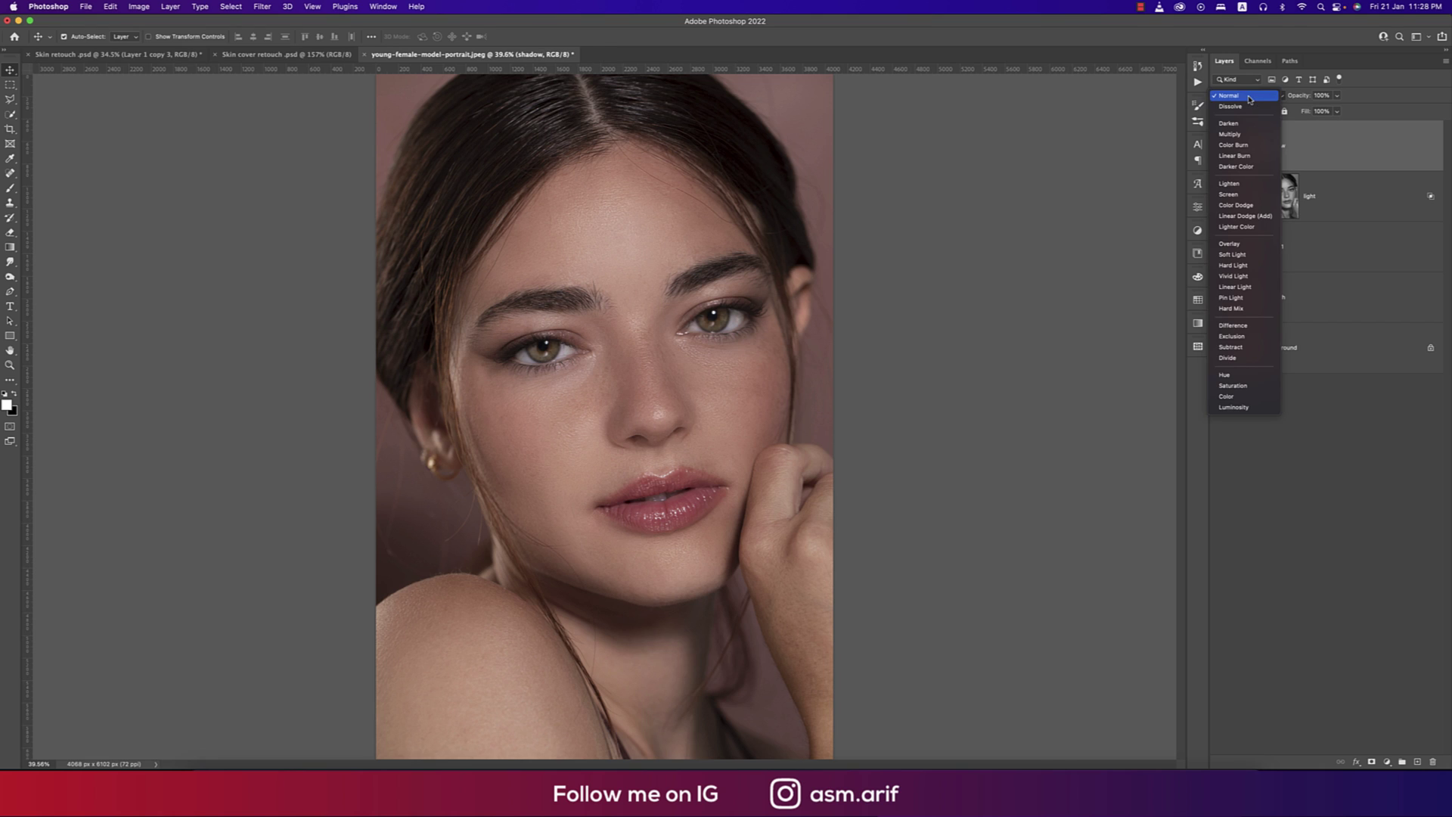
{"action": "left_click", "coordinate": [1248, 136]}
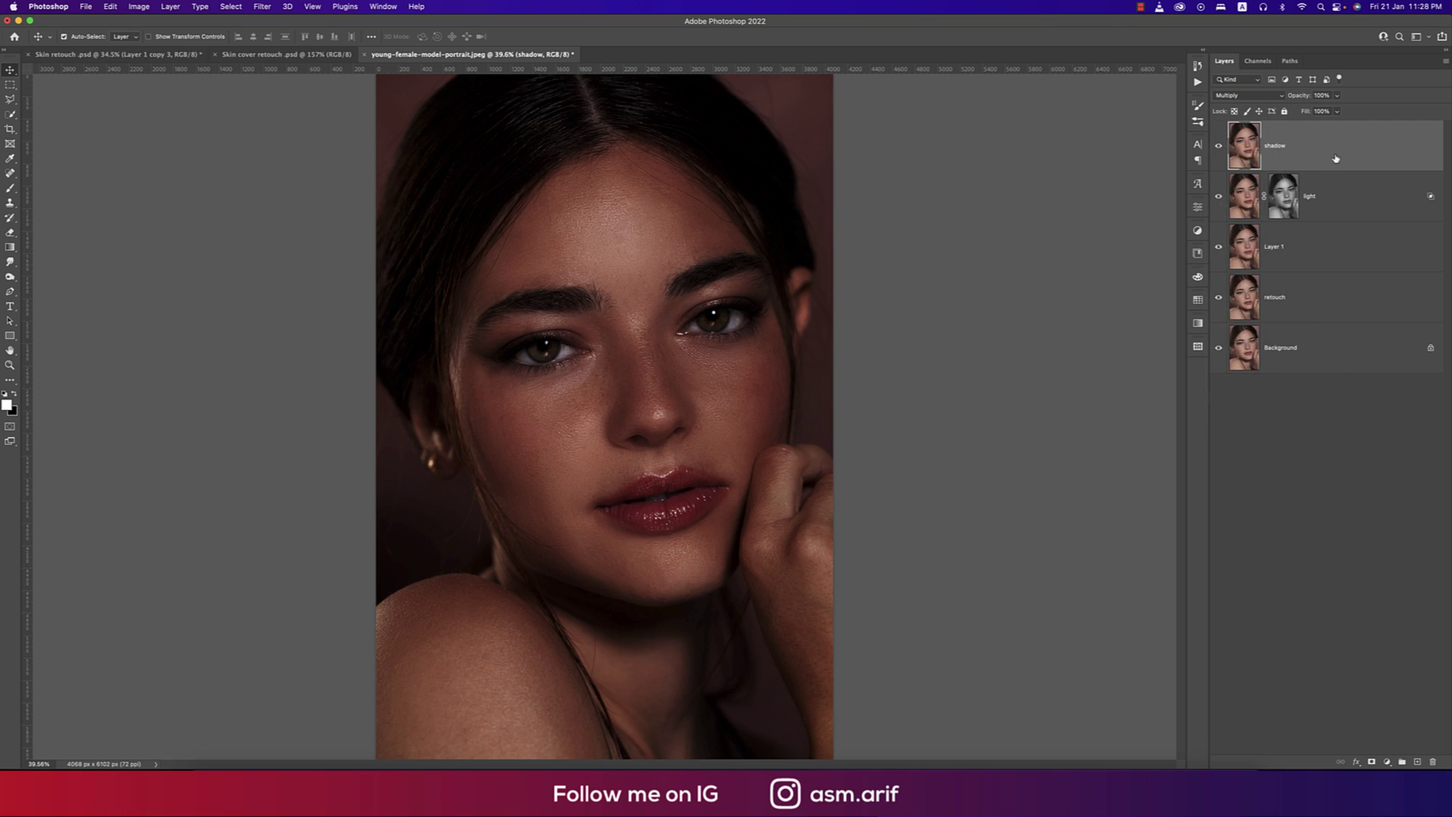
Restrict the shadow layer to dark tones with Blend If, setting the underlying white slider to 158 and splitting it towards the darks
{"action": "right_click", "coordinate": [1312, 157]}
{"action": "left_click", "coordinate": [1313, 159]}
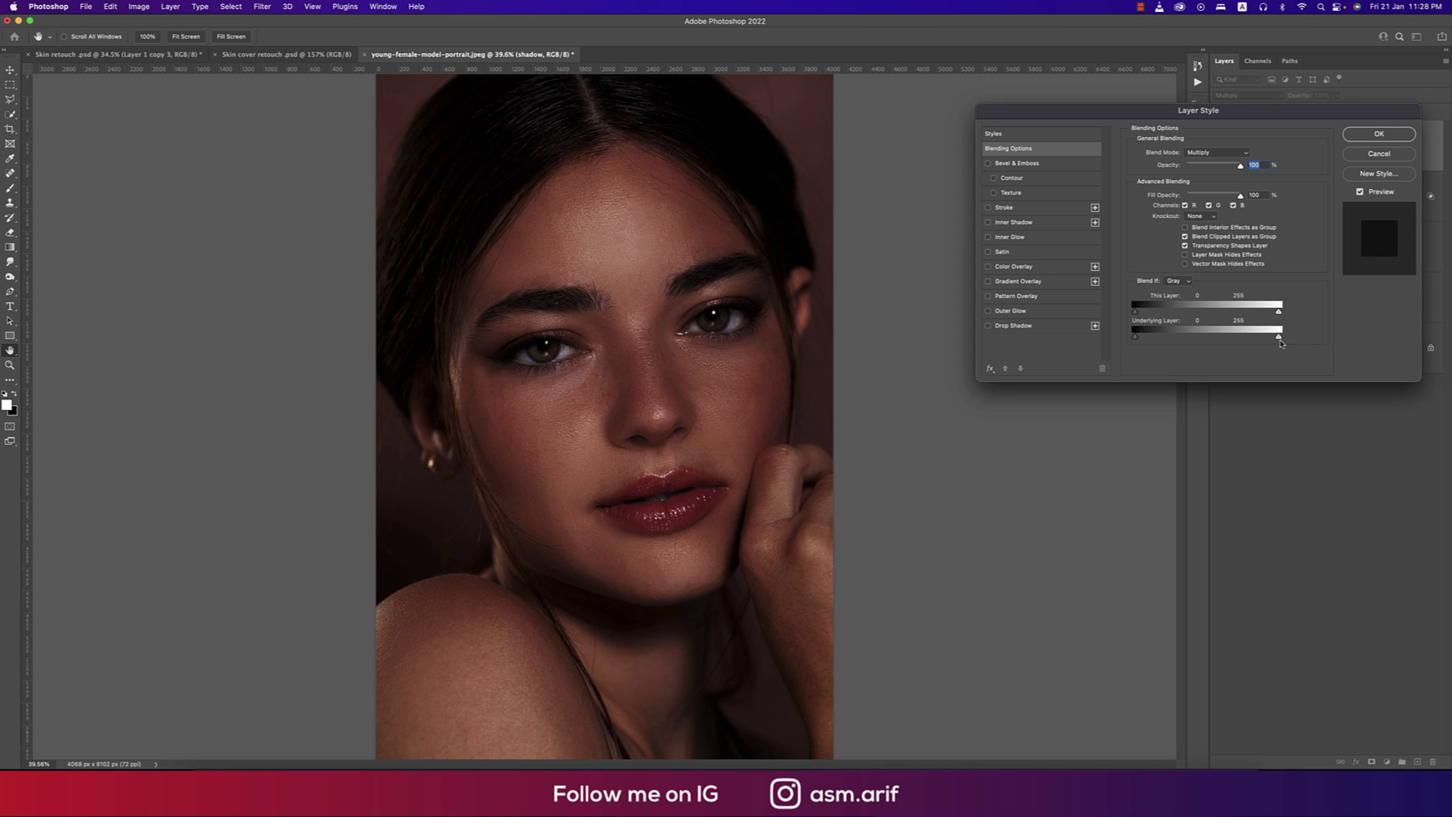
{"action": "left_click_drag", "start_coordinate": [1281, 343], "coordinate": [1223, 339]}
{"action": "key", "text": "alt"}
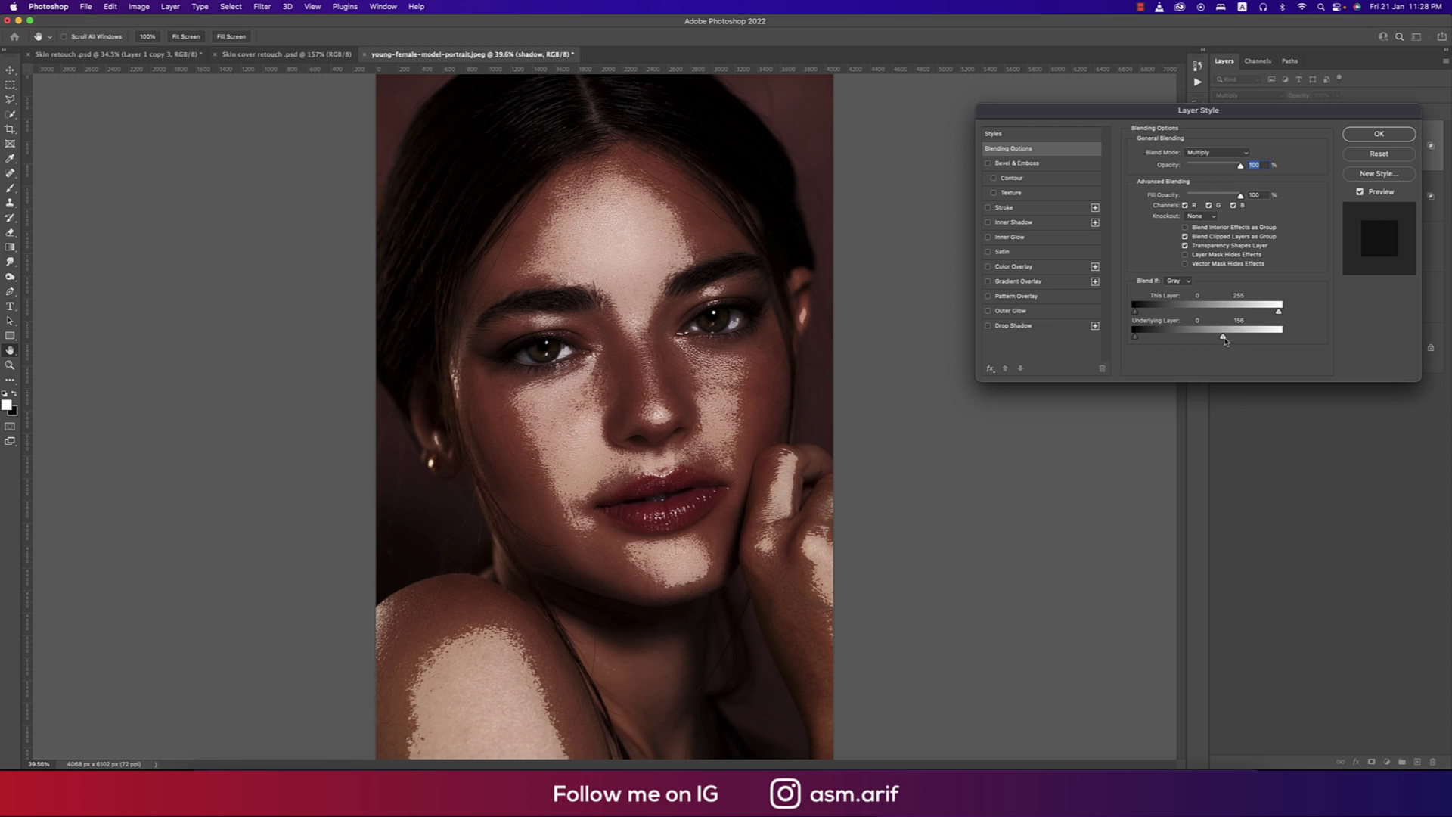
{"action": "left_click_drag", "start_coordinate": [1223, 340], "coordinate": [1174, 339]}
{"action": "left_click", "coordinate": [1370, 136]}
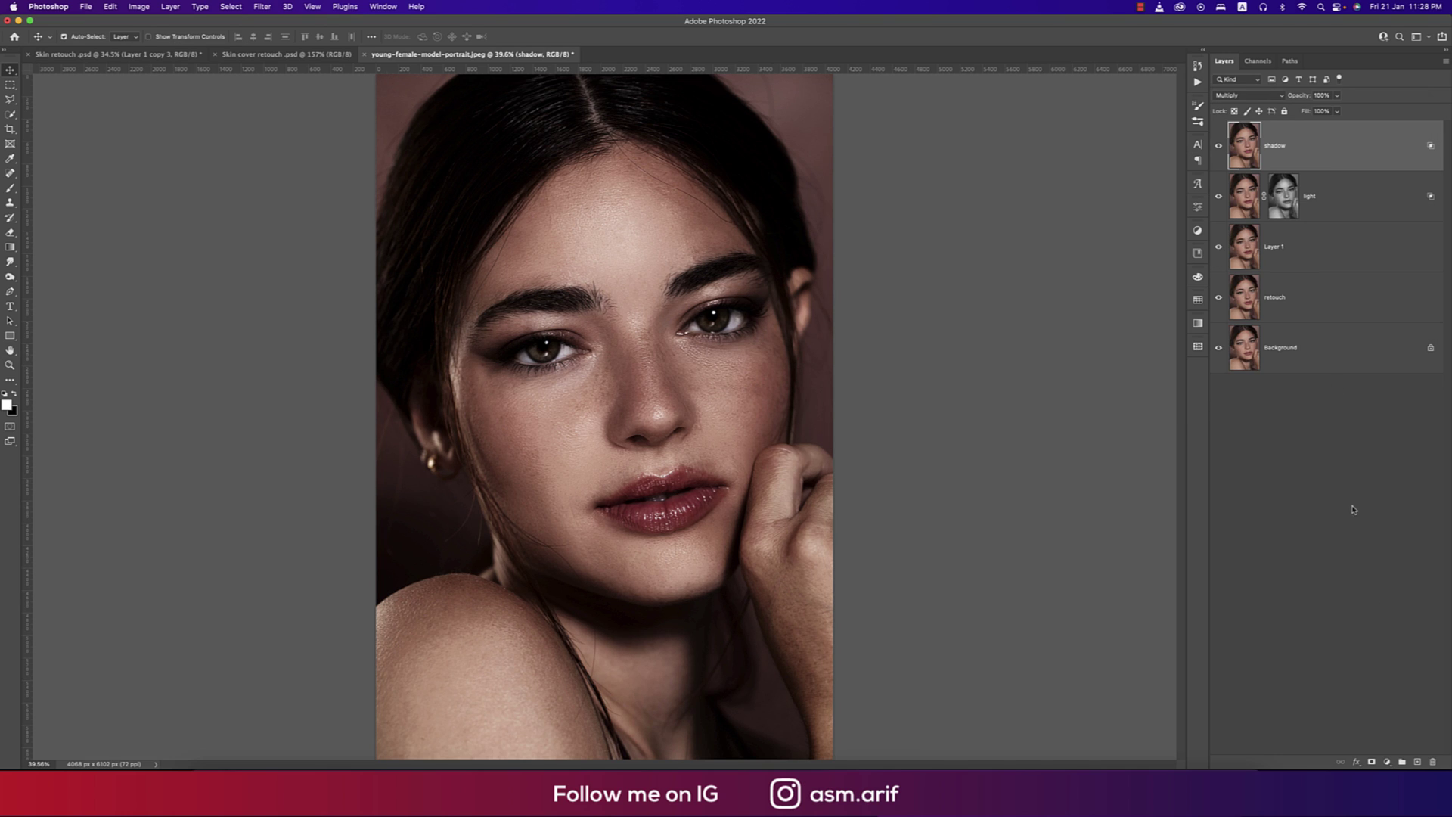
Add a layer mask to the shadow layer and fill it using Apply Image with the inverted merged RGB image
{"action": "left_click", "coordinate": [1371, 761]}
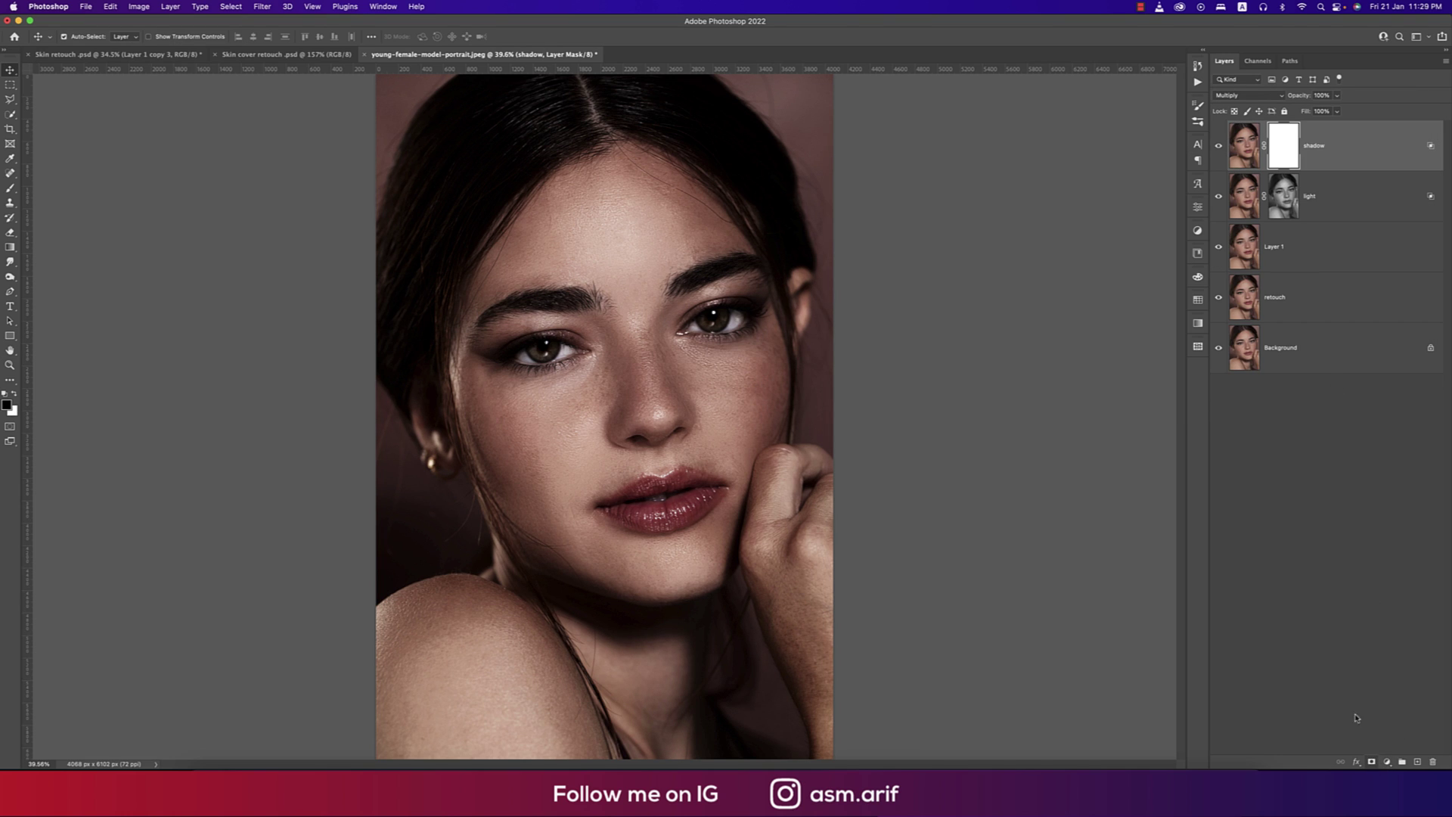
{"action": "left_click", "coordinate": [145, 8]}
{"action": "left_click", "coordinate": [157, 170]}
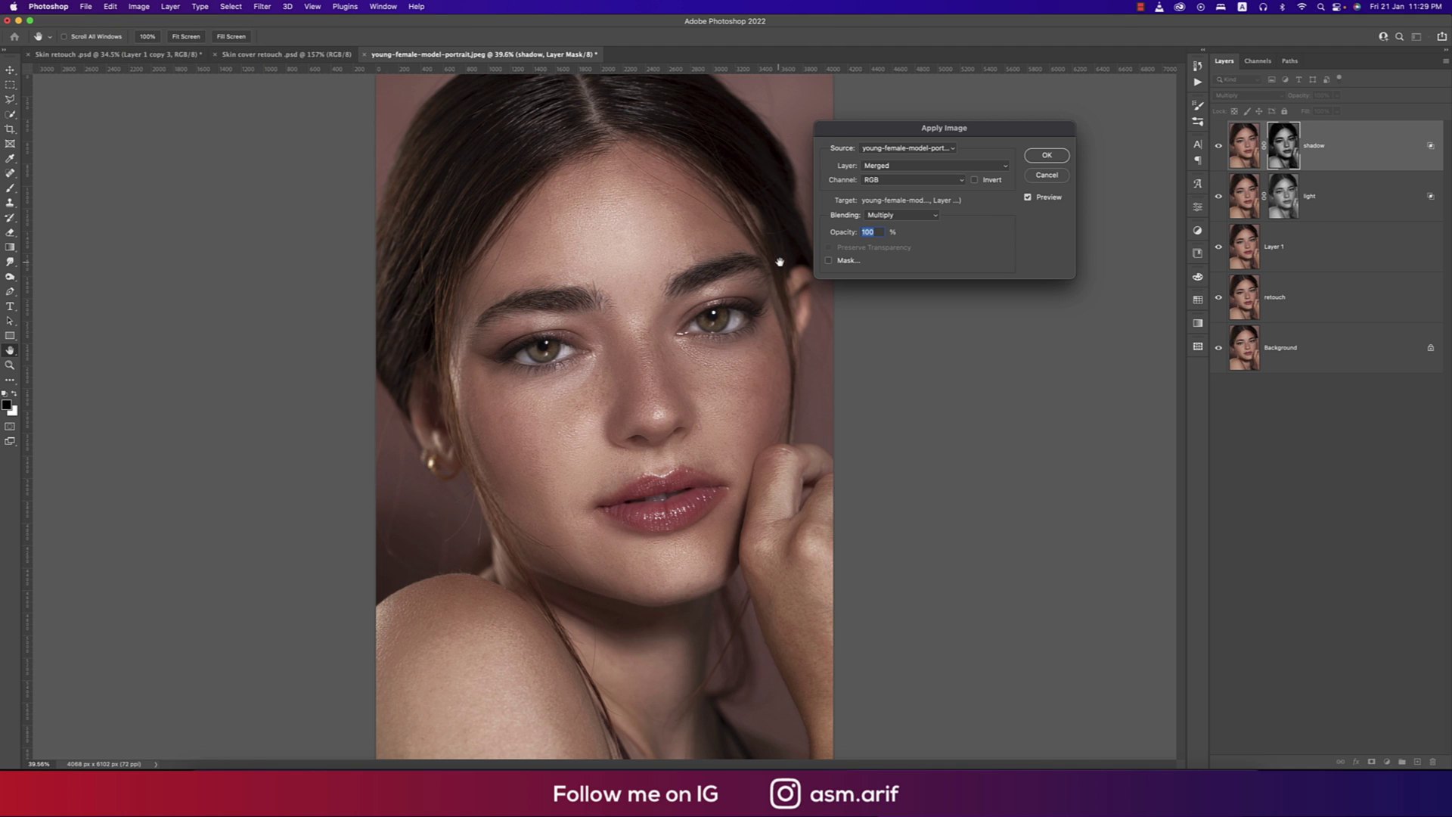
{"action": "left_click", "coordinate": [975, 181]}
{"action": "left_click", "coordinate": [1046, 154]}
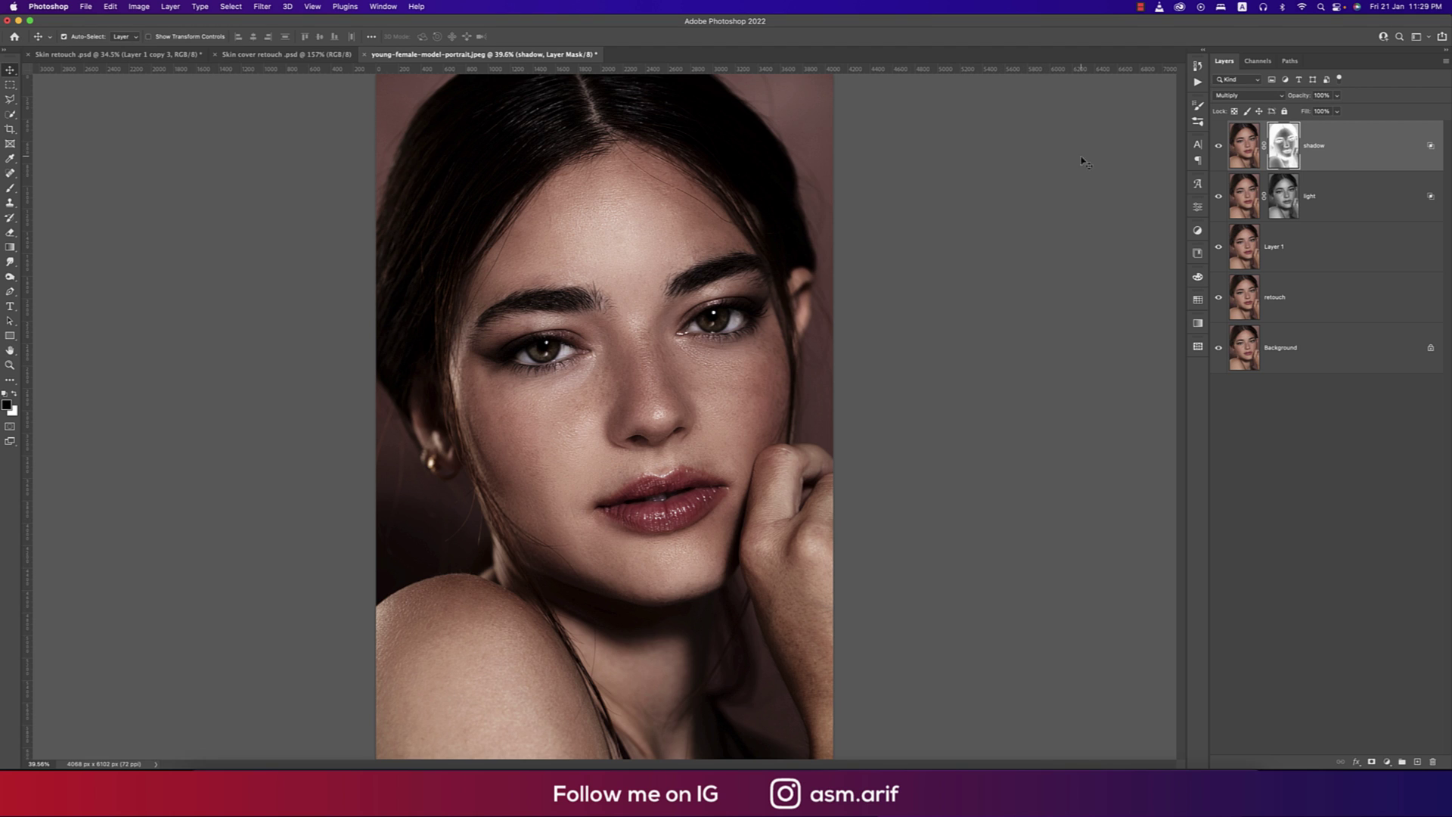
Group the shadow and light layers and name the group D &B
{"action": "left_click", "coordinate": [1333, 203], "text": "shift"}
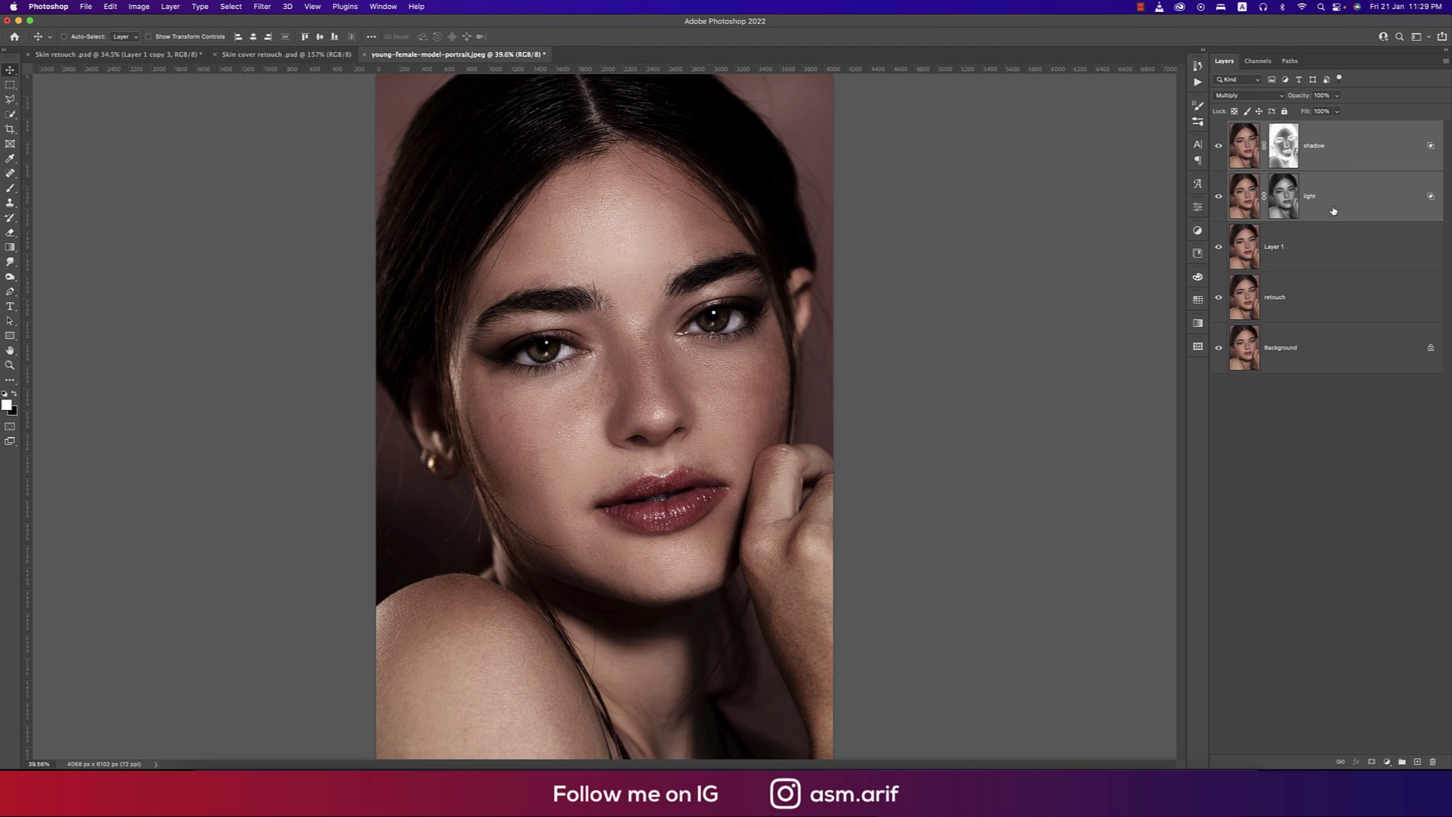
{"action": "key", "text": "super+g"}
{"action": "double_click", "coordinate": [1260, 127]}
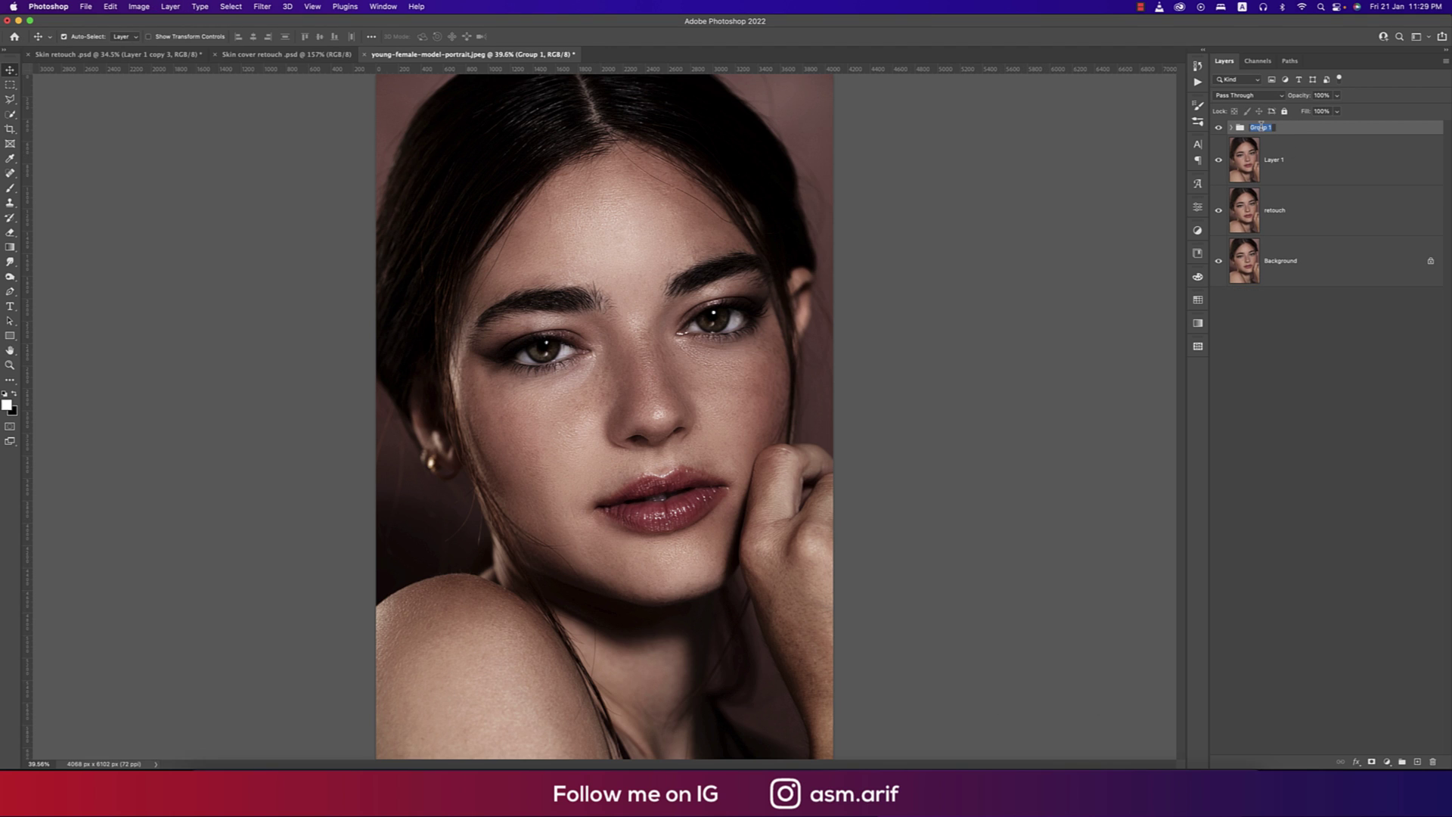
{"action": "type", "text": "D &B"}
{"action": "key", "text": "Return"}
Add a layer mask to the D &B group and fill it using Apply Image with the merged RGB image, not inverted
{"action": "left_click", "coordinate": [1370, 761]}
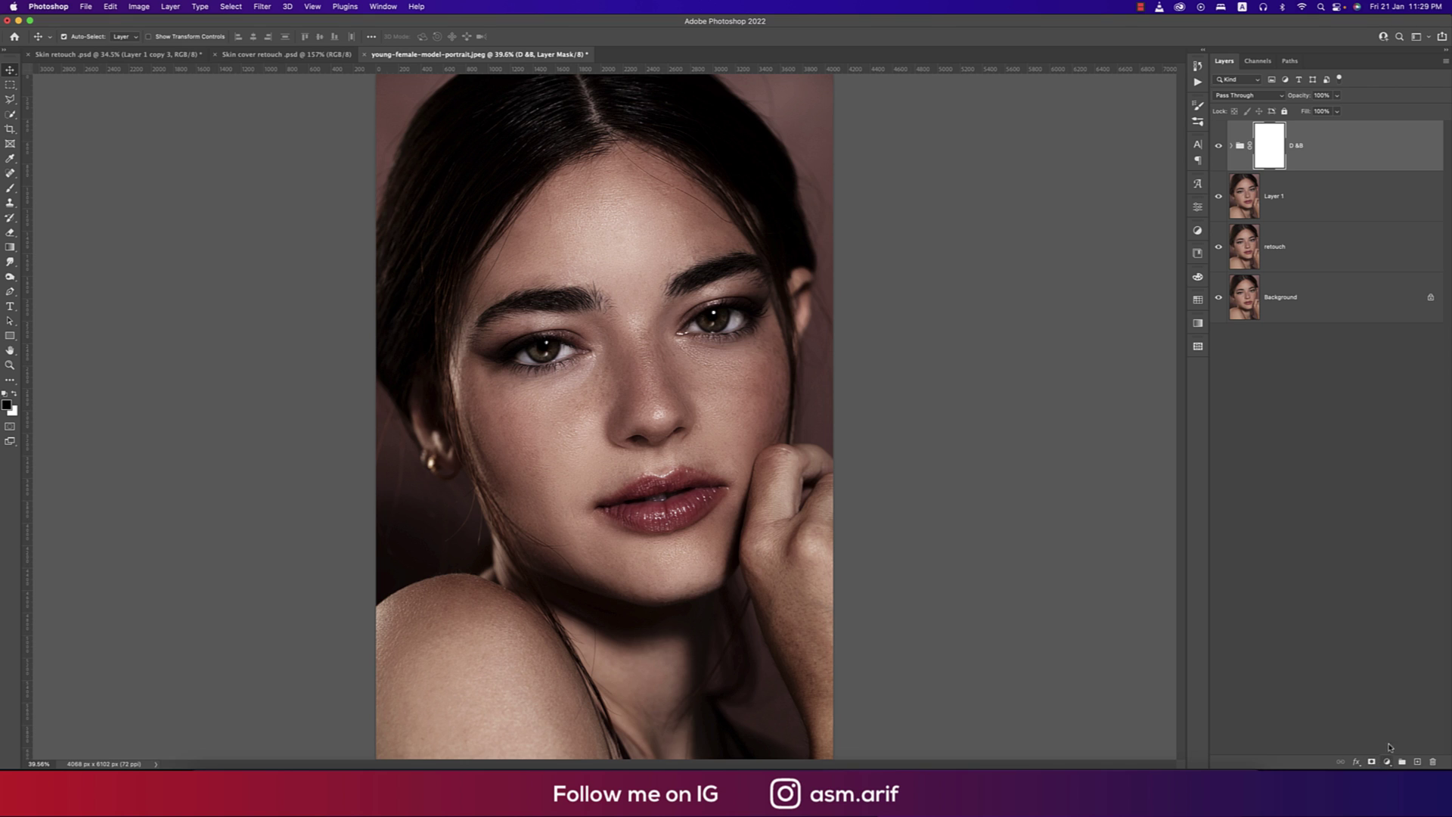
{"action": "left_click", "coordinate": [143, 7]}
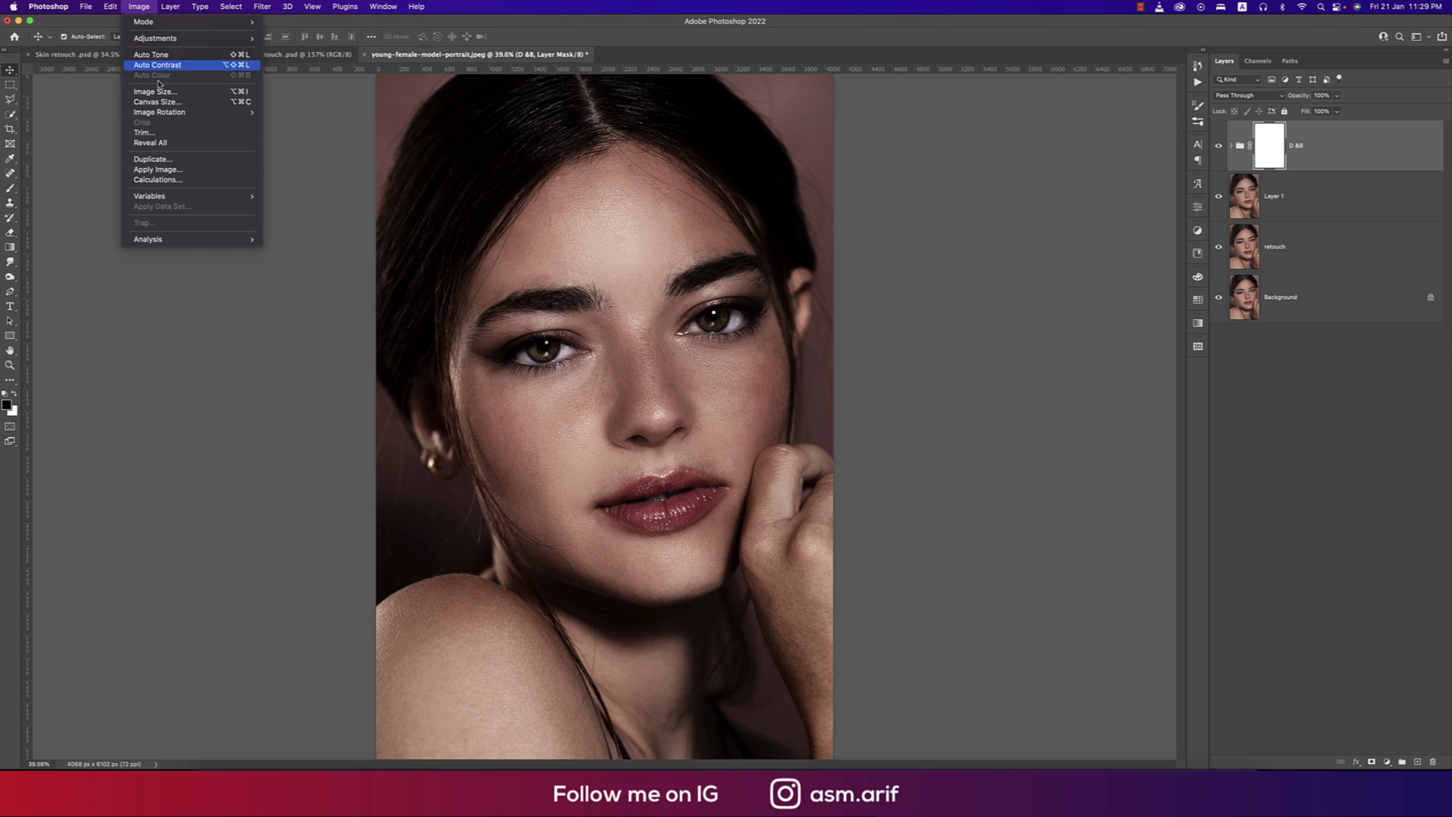
{"action": "left_click", "coordinate": [158, 169]}
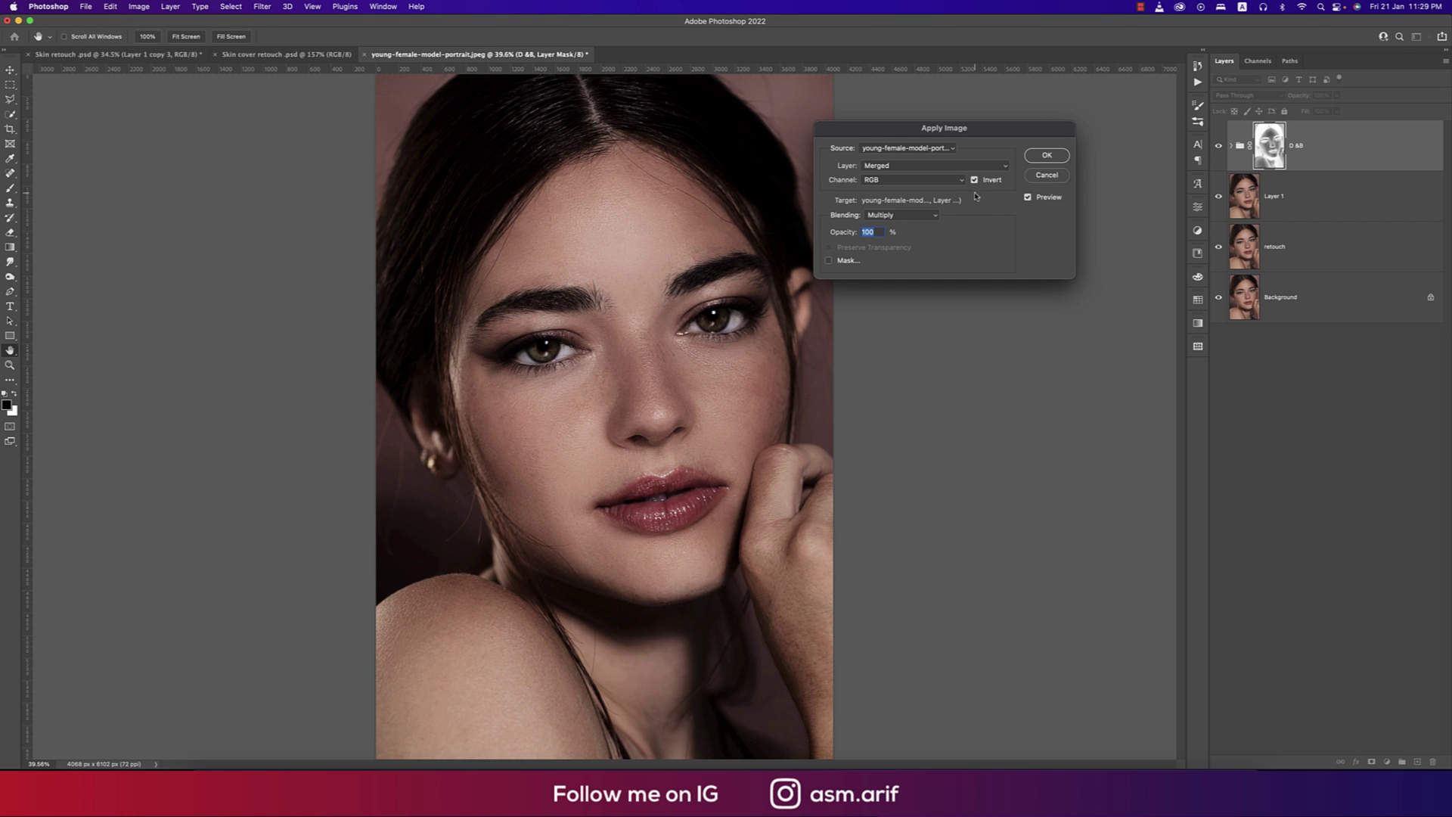
{"action": "left_click", "coordinate": [975, 180]}
{"action": "left_click", "coordinate": [1037, 160]}
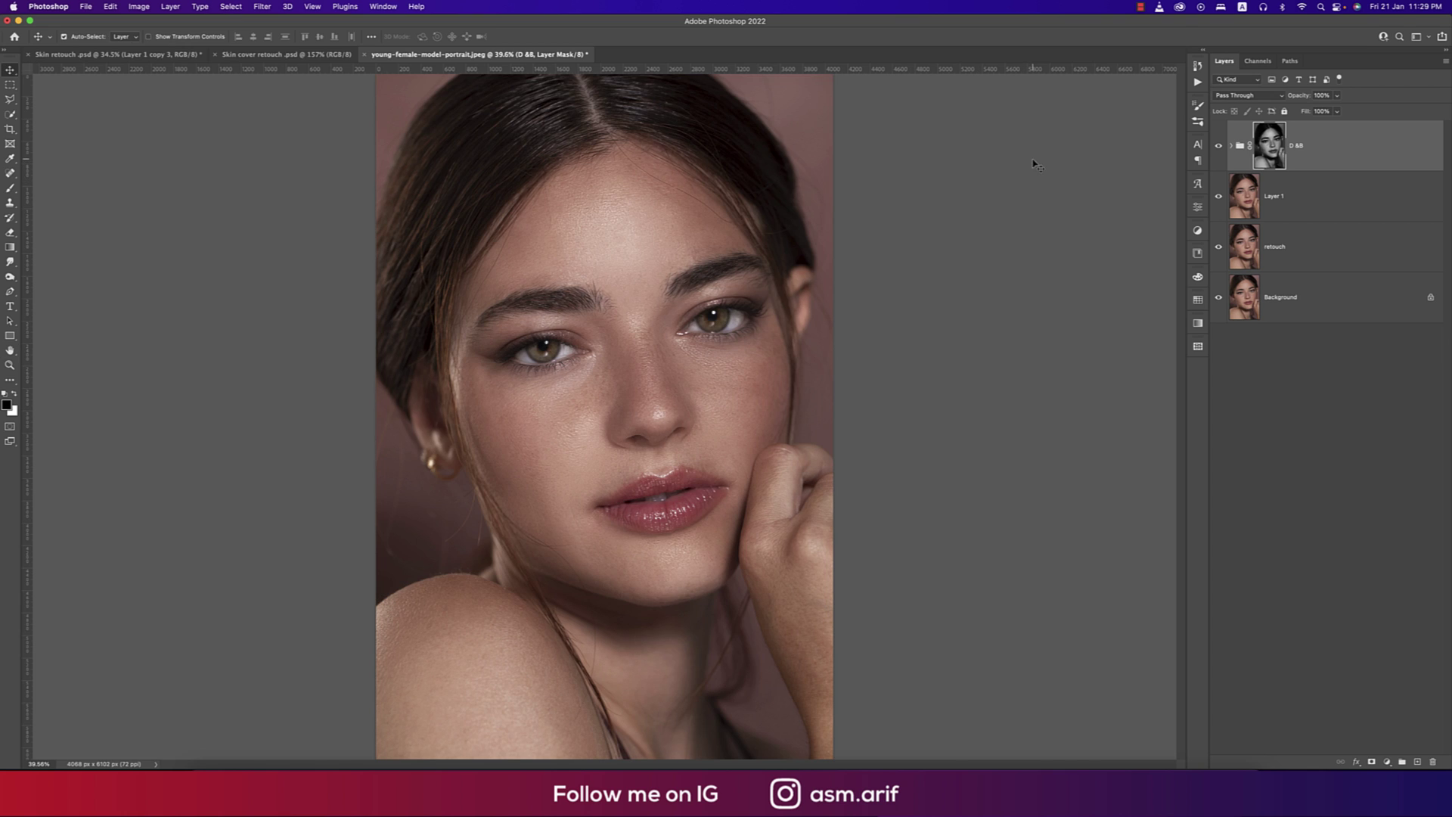
{"action": "left_click", "coordinate": [1218, 147]}
Convert the D &B group and Layer 1 together into one smart object
{"action": "left_click", "coordinate": [1319, 203], "text": "shift"}
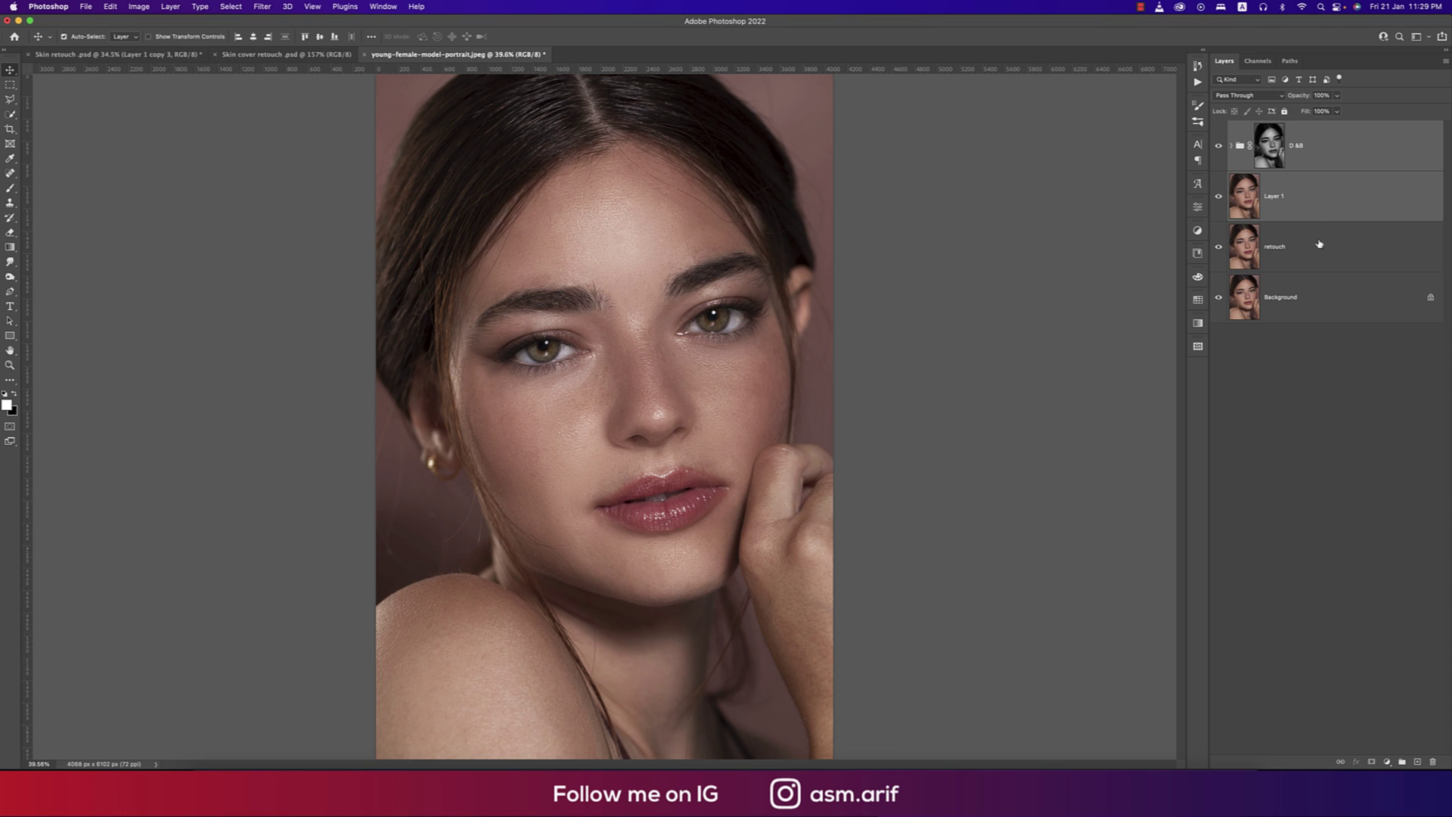
{"action": "right_click", "coordinate": [1320, 184]}
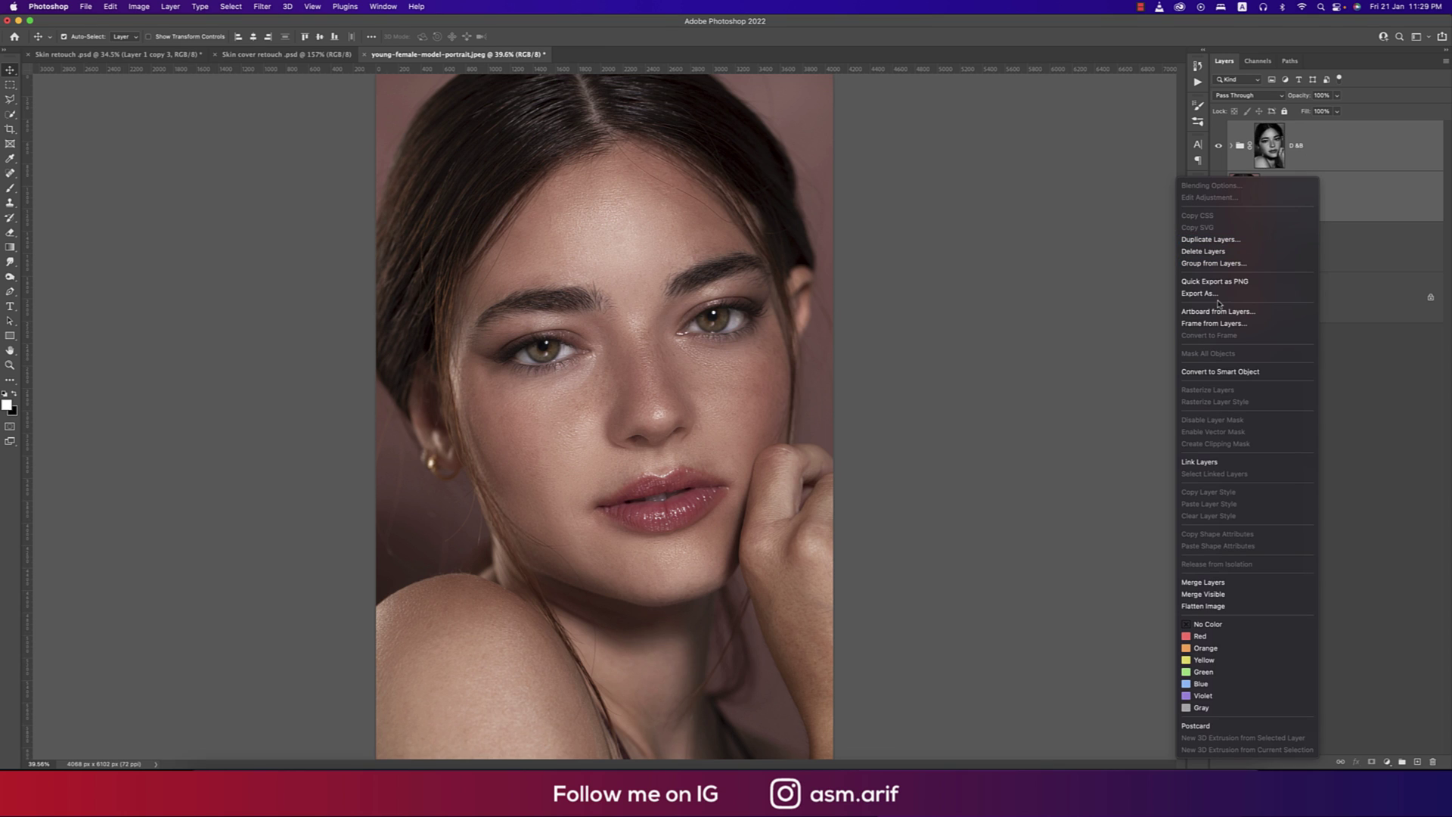
{"action": "left_click", "coordinate": [1220, 372]}
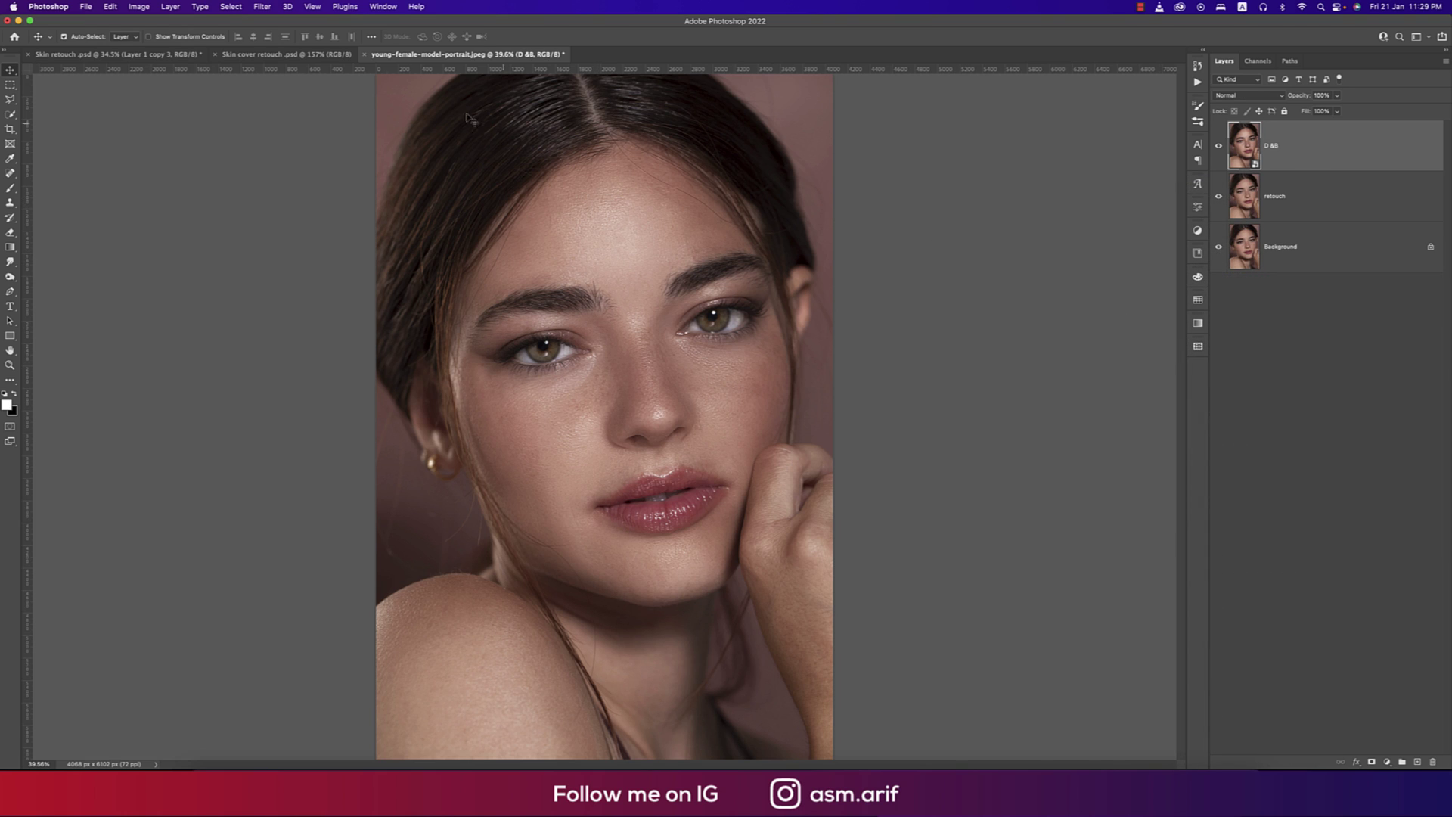
Open the Color Efex Pro 4 filter from the Nik Collection for the D &B smart object
{"action": "left_click", "coordinate": [263, 9]}
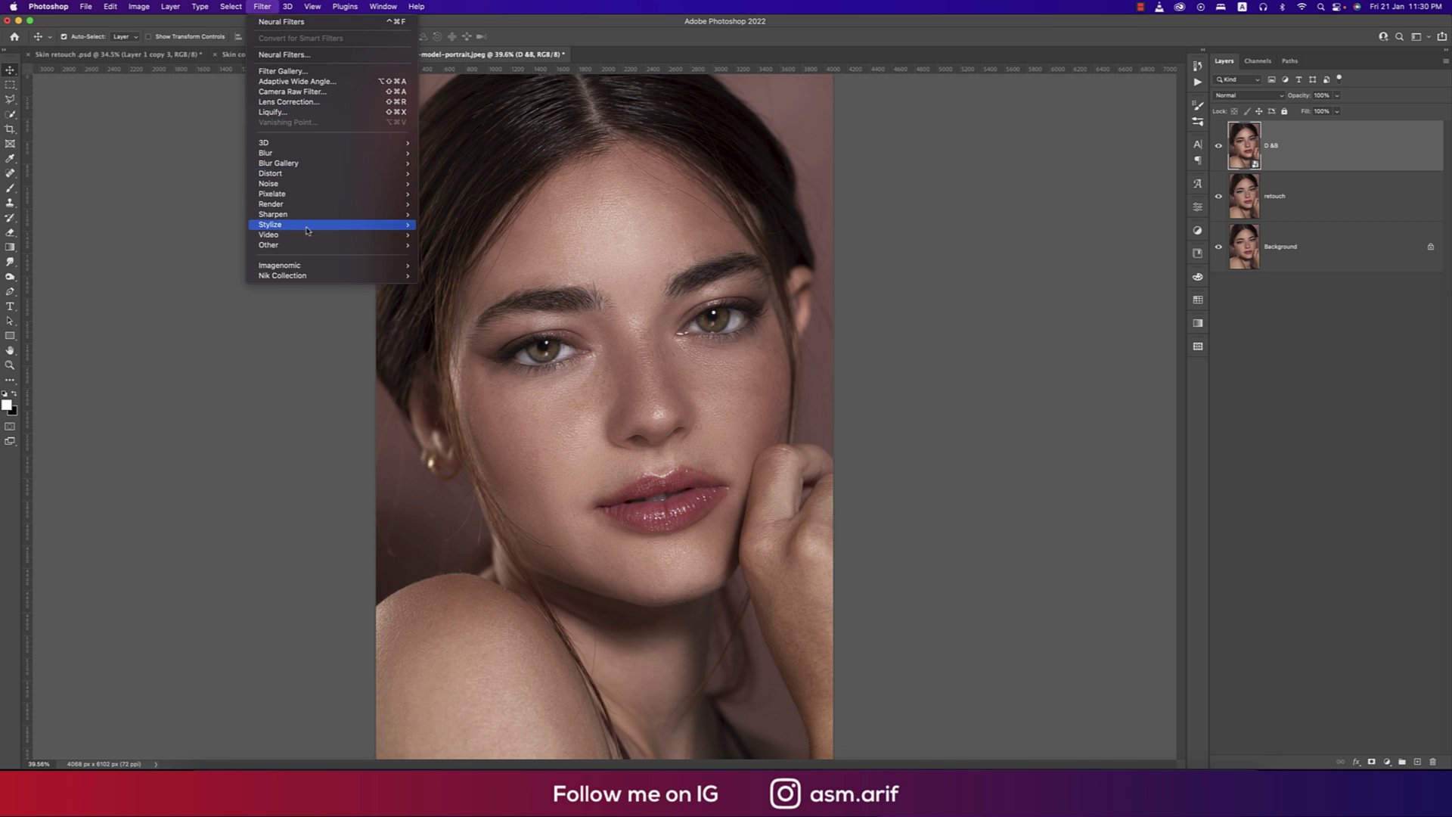
{"action": "mouse_move", "coordinate": [401, 275]}
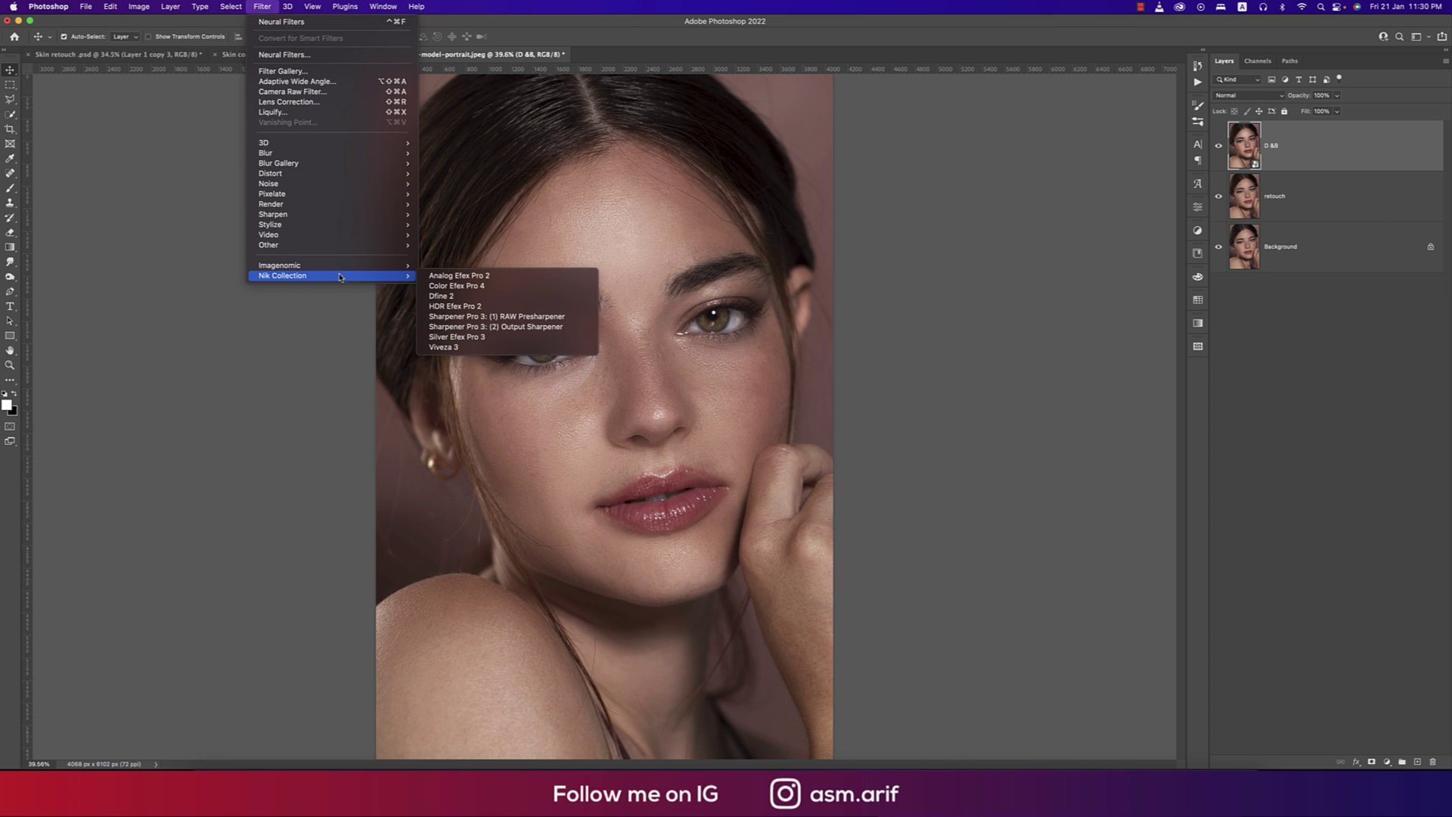
{"action": "left_click", "coordinate": [446, 286]}
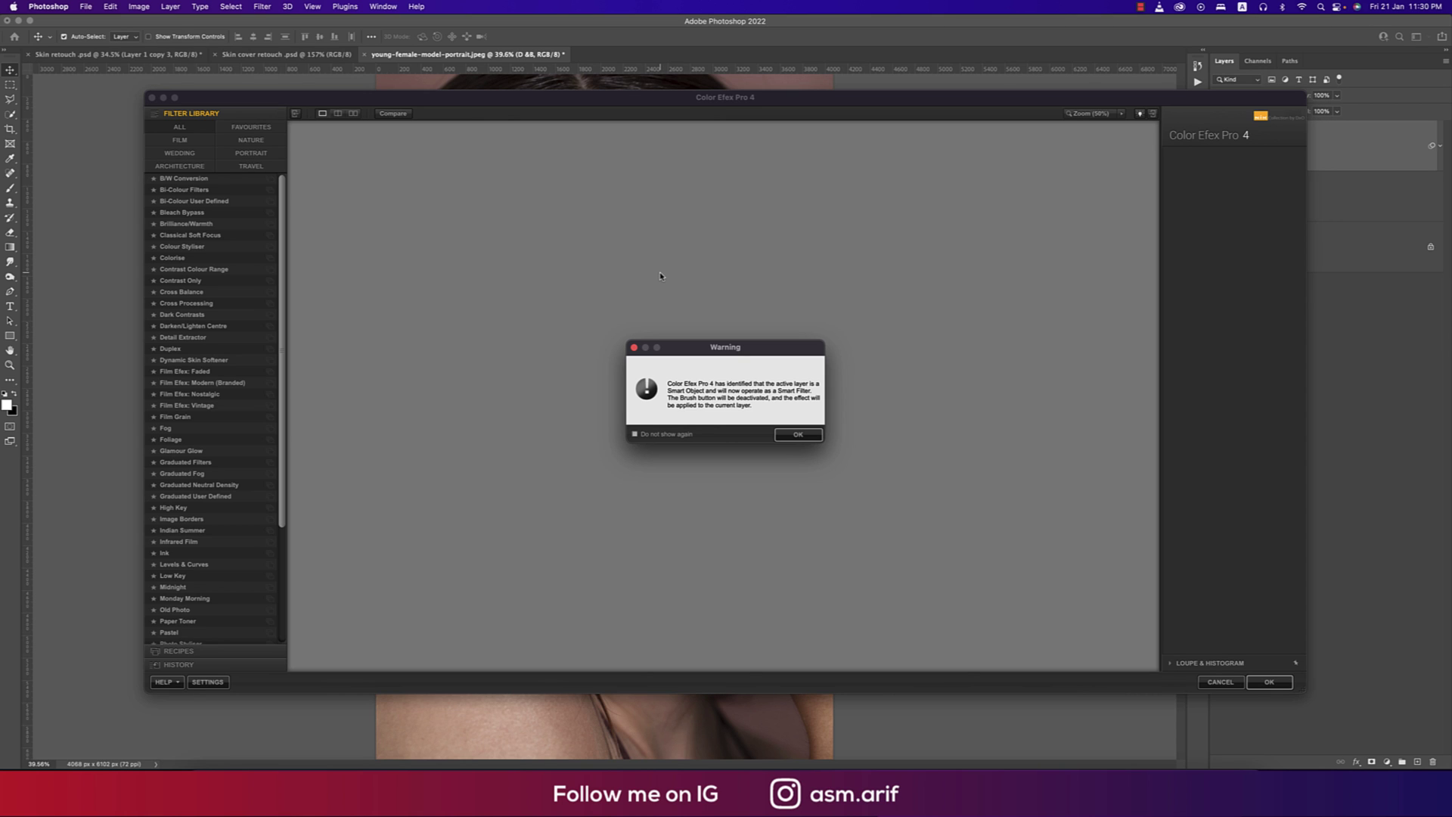
{"action": "key", "text": "Return"}
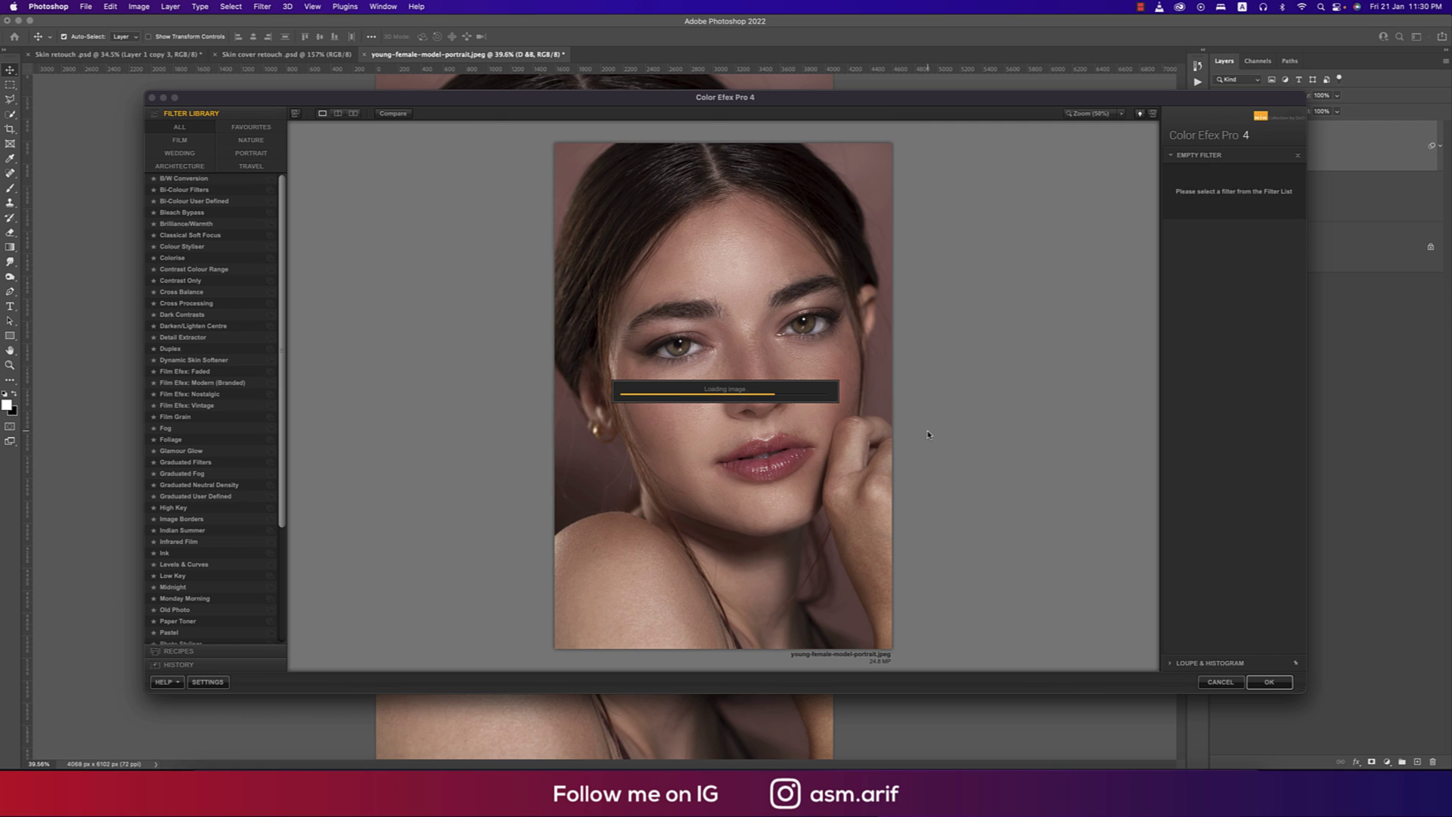
Preview the Cross Balance, Detail Extractor, Dynamic Skin Softener and Film Efex: Nostalgic filters on the portrait
{"action": "left_click", "coordinate": [184, 292]}
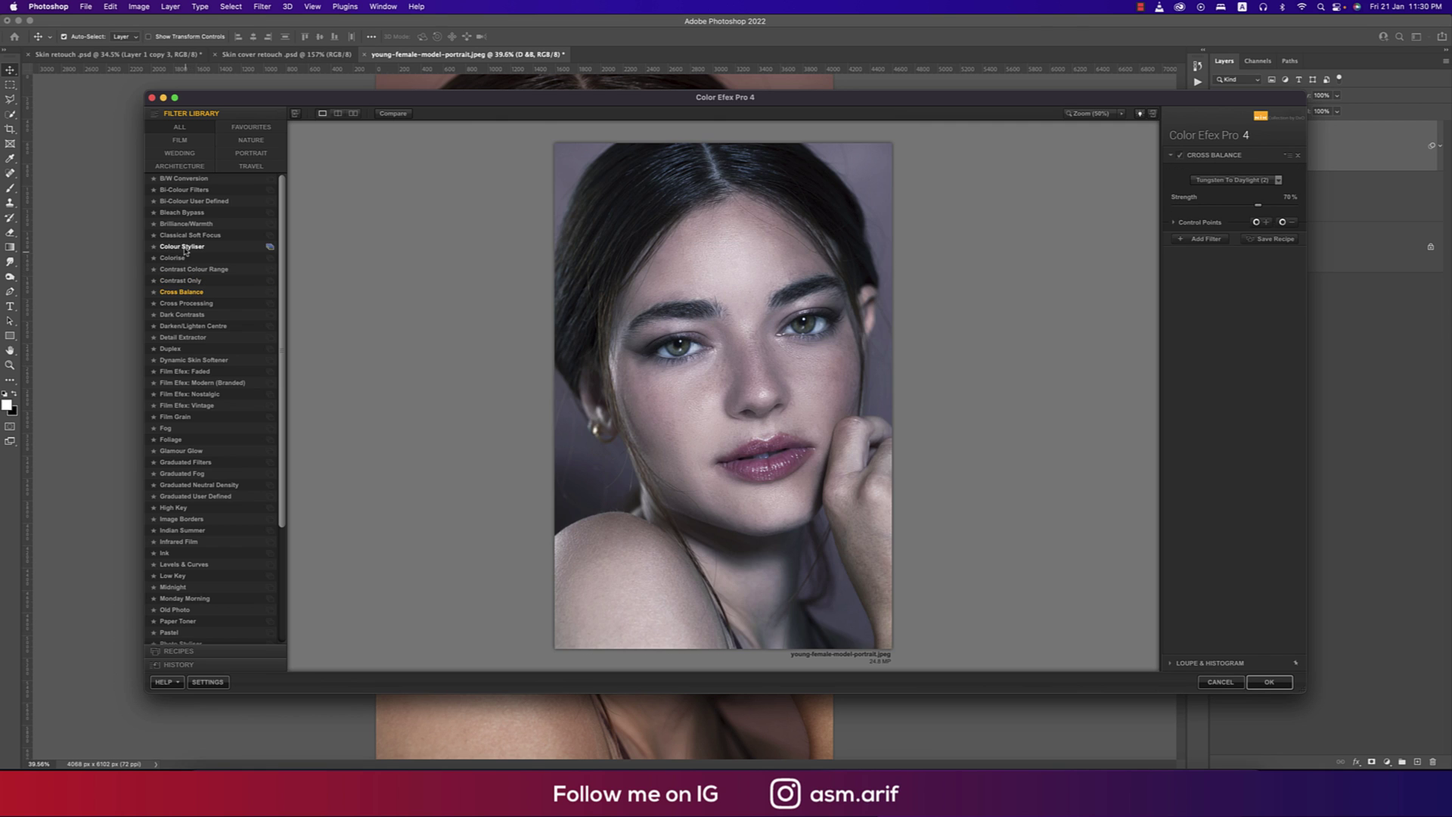
{"action": "left_click", "coordinate": [172, 336]}
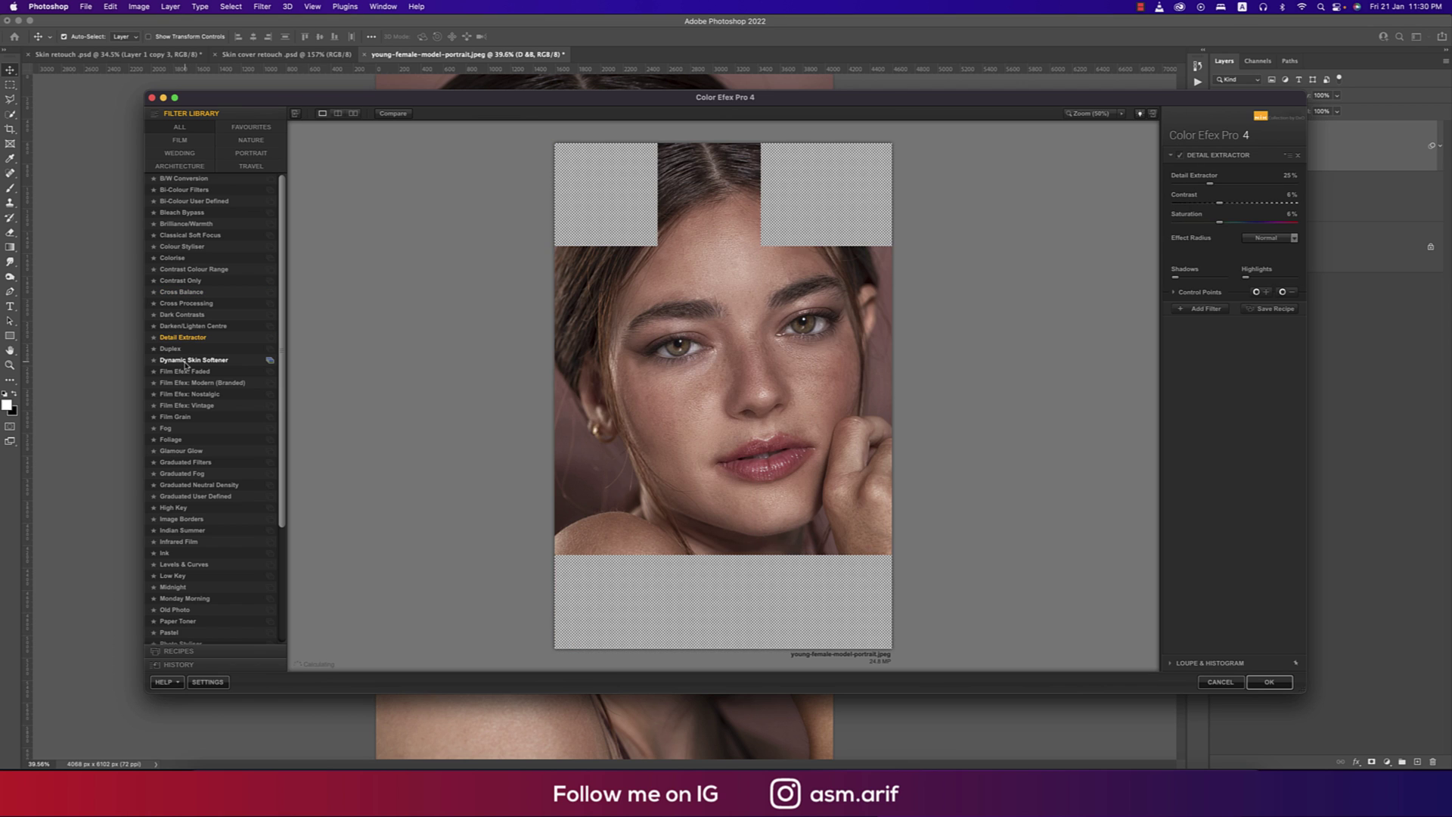
{"action": "left_click", "coordinate": [181, 359]}
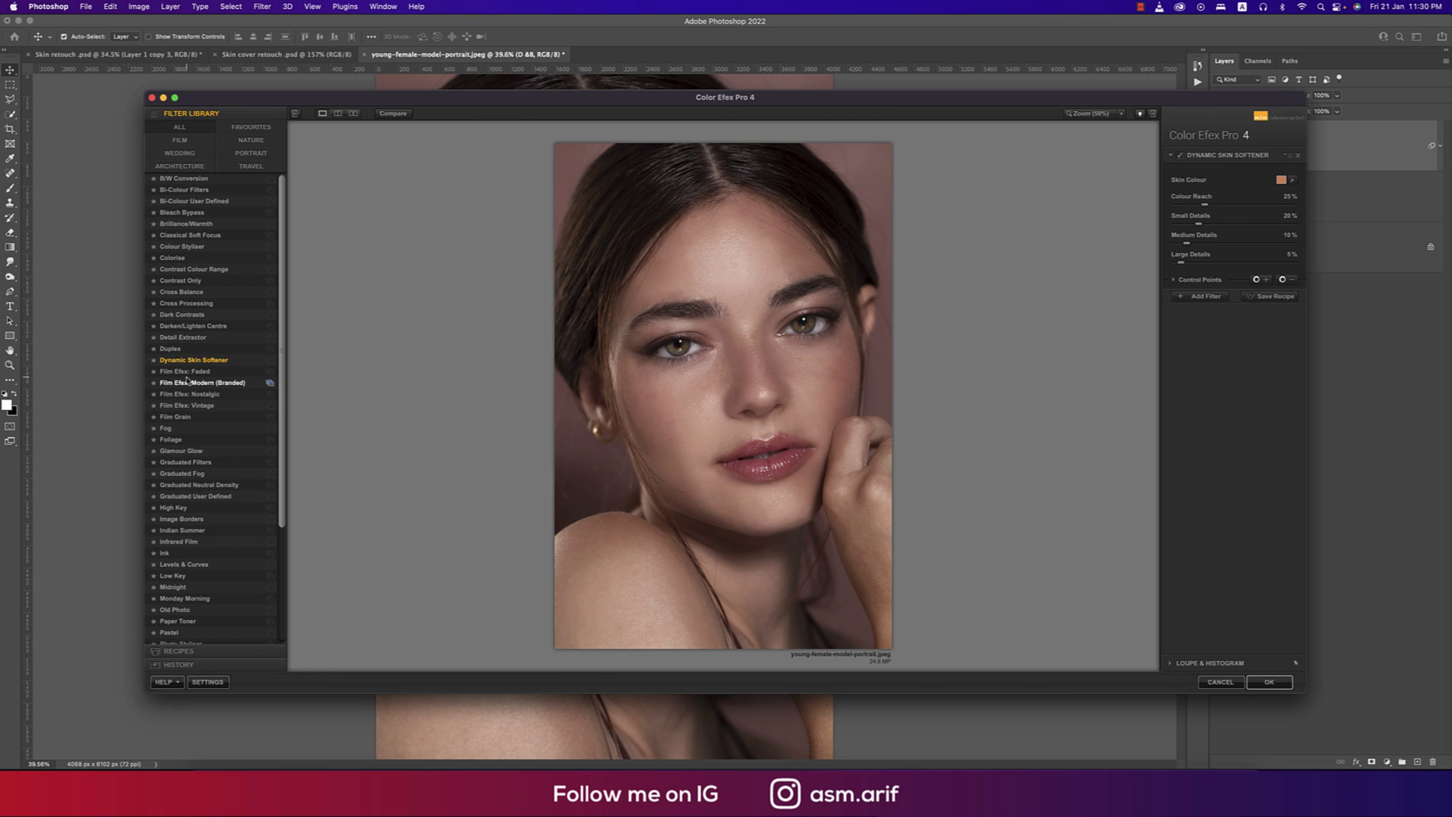
{"action": "left_click", "coordinate": [187, 394]}
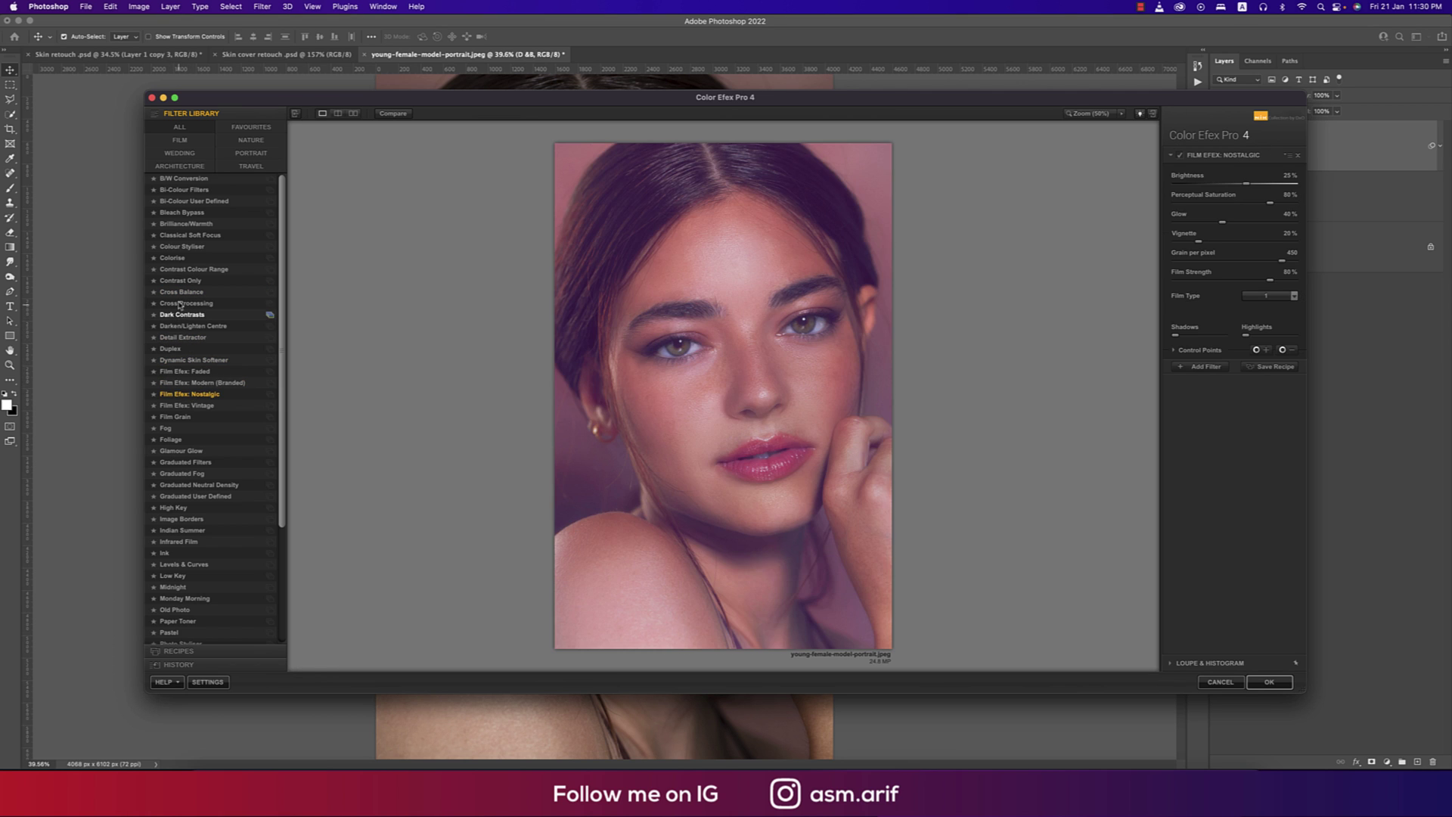
Apply the Cross Processing filter with method L03 to the portrait, adjusting its strength
{"action": "left_click", "coordinate": [195, 305]}
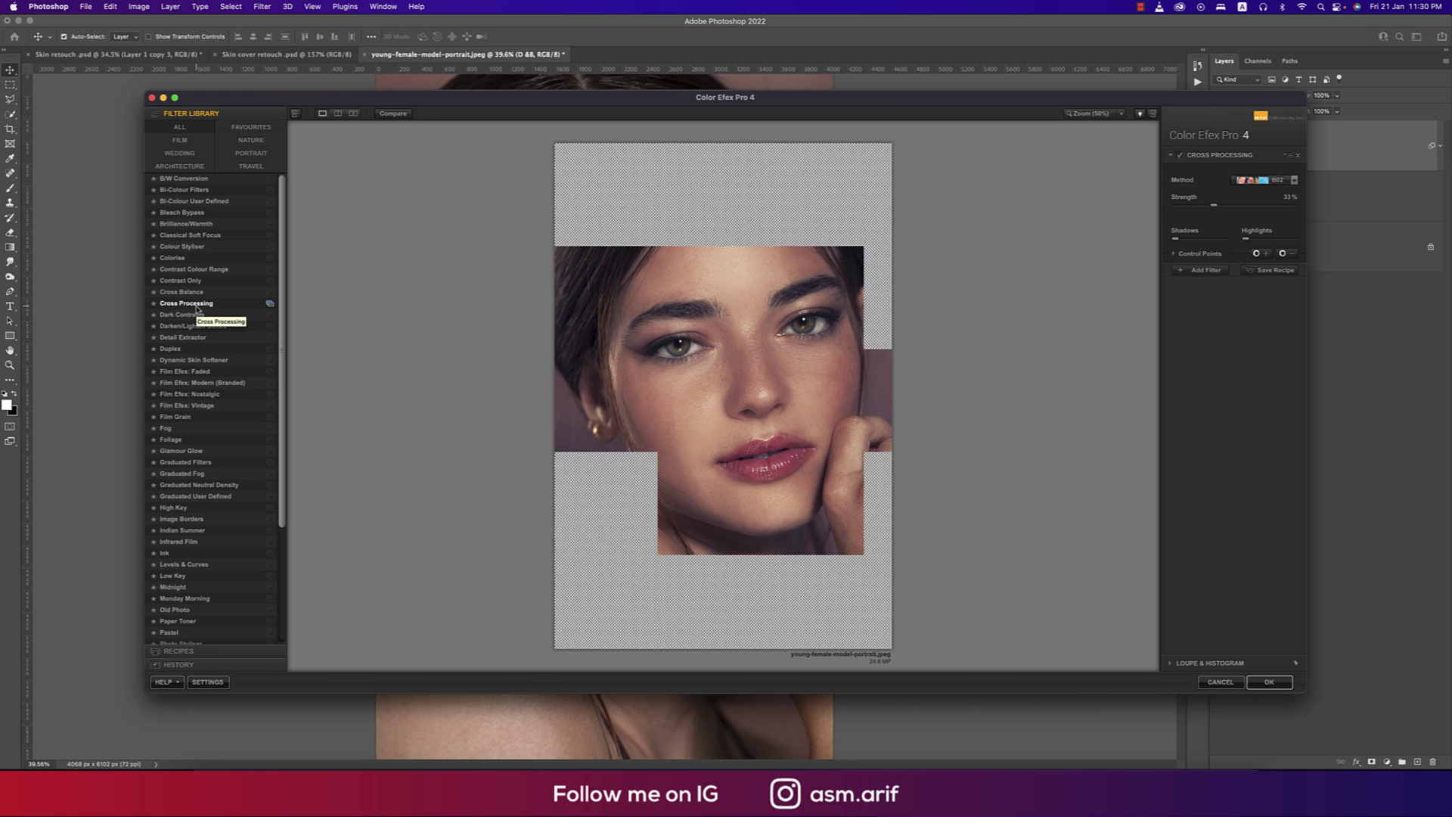
{"action": "left_click", "coordinate": [1246, 183]}
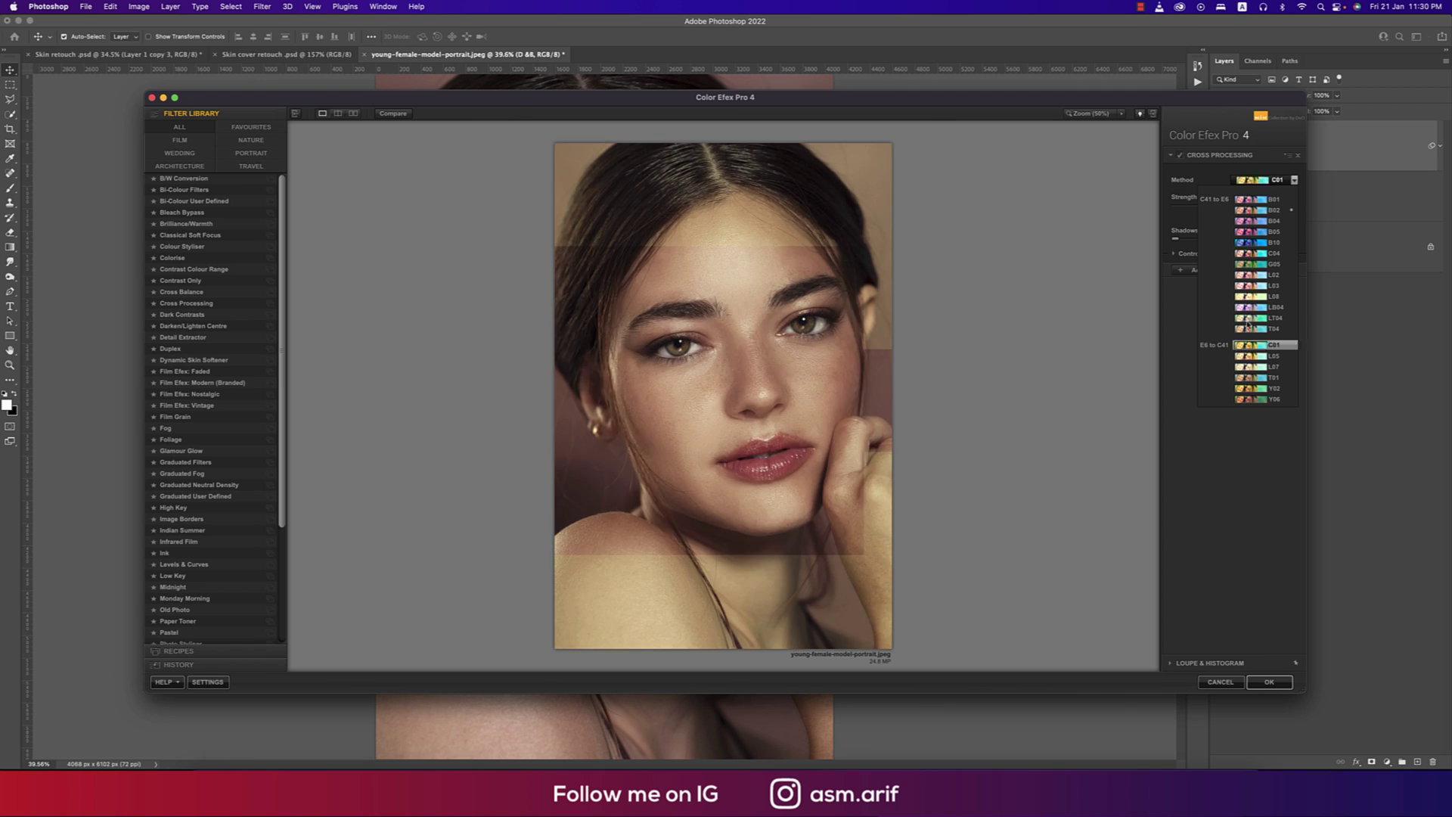
{"action": "left_click", "coordinate": [1248, 287]}
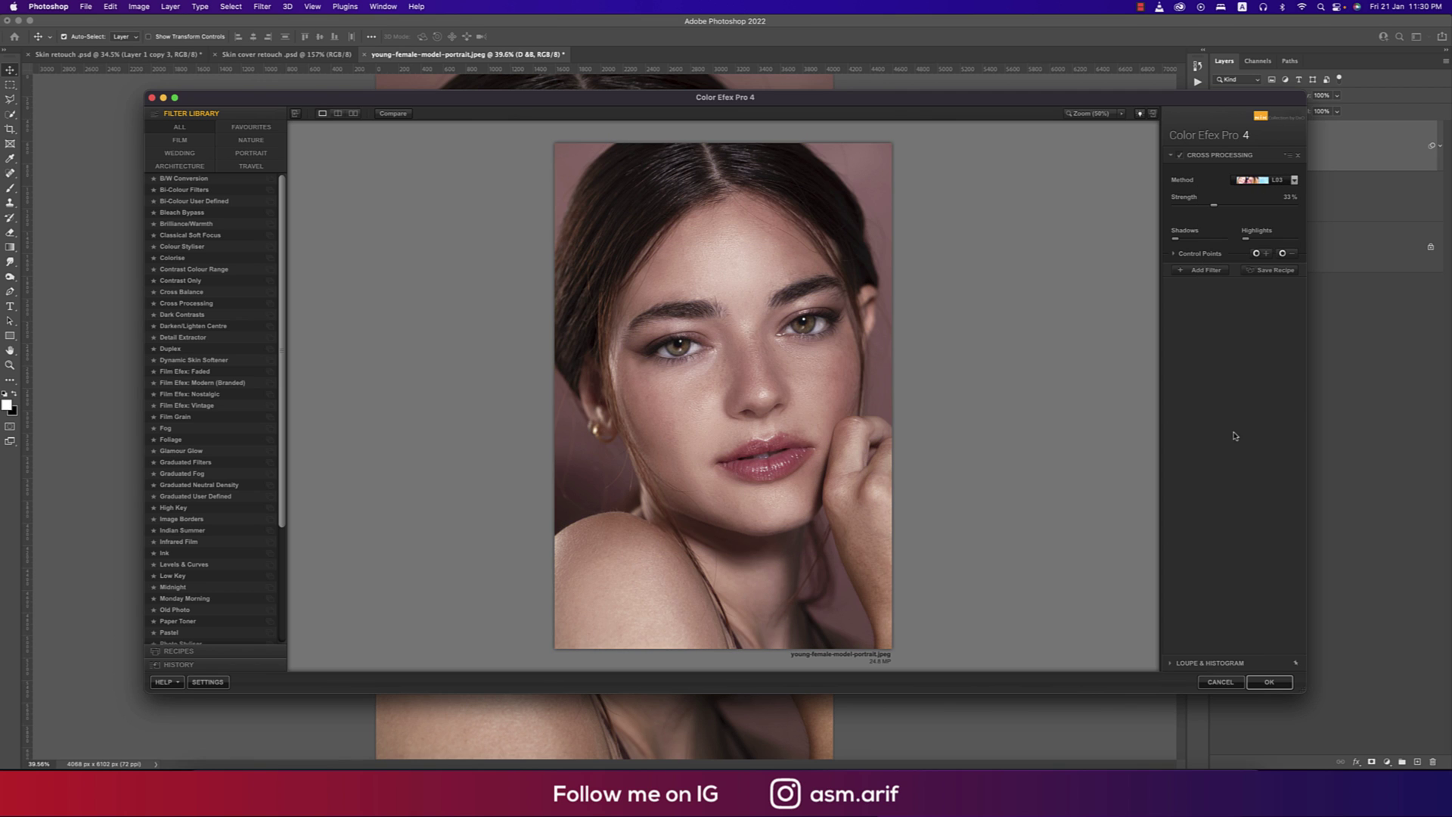
{"action": "left_click_drag", "start_coordinate": [1239, 207], "coordinate": [1218, 214]}
{"action": "left_click", "coordinate": [1269, 681]}
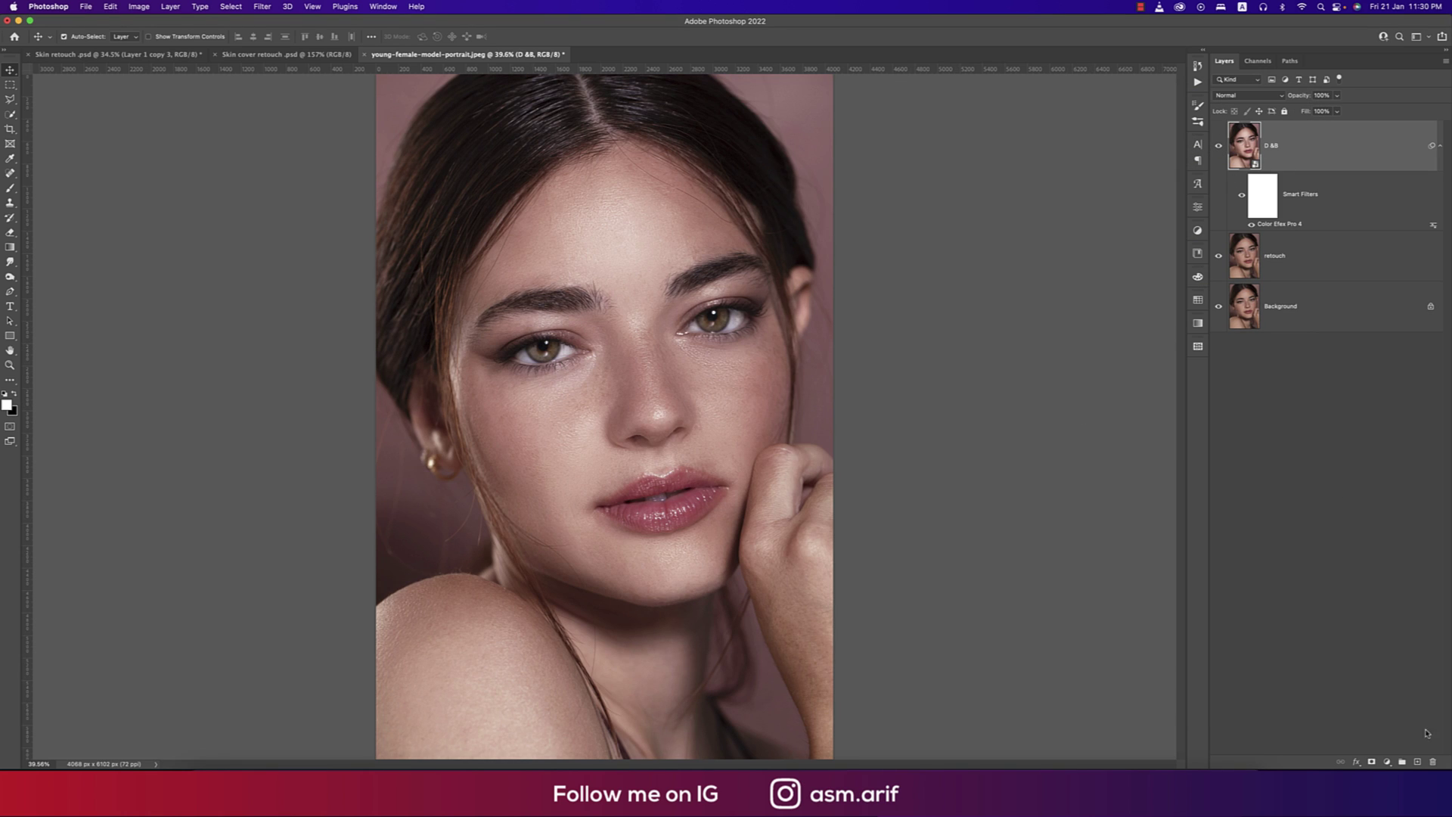
Add a Levels adjustment layer above the D &B smart object and set its midtone value to 0.95
{"action": "left_click", "coordinate": [1386, 762]}
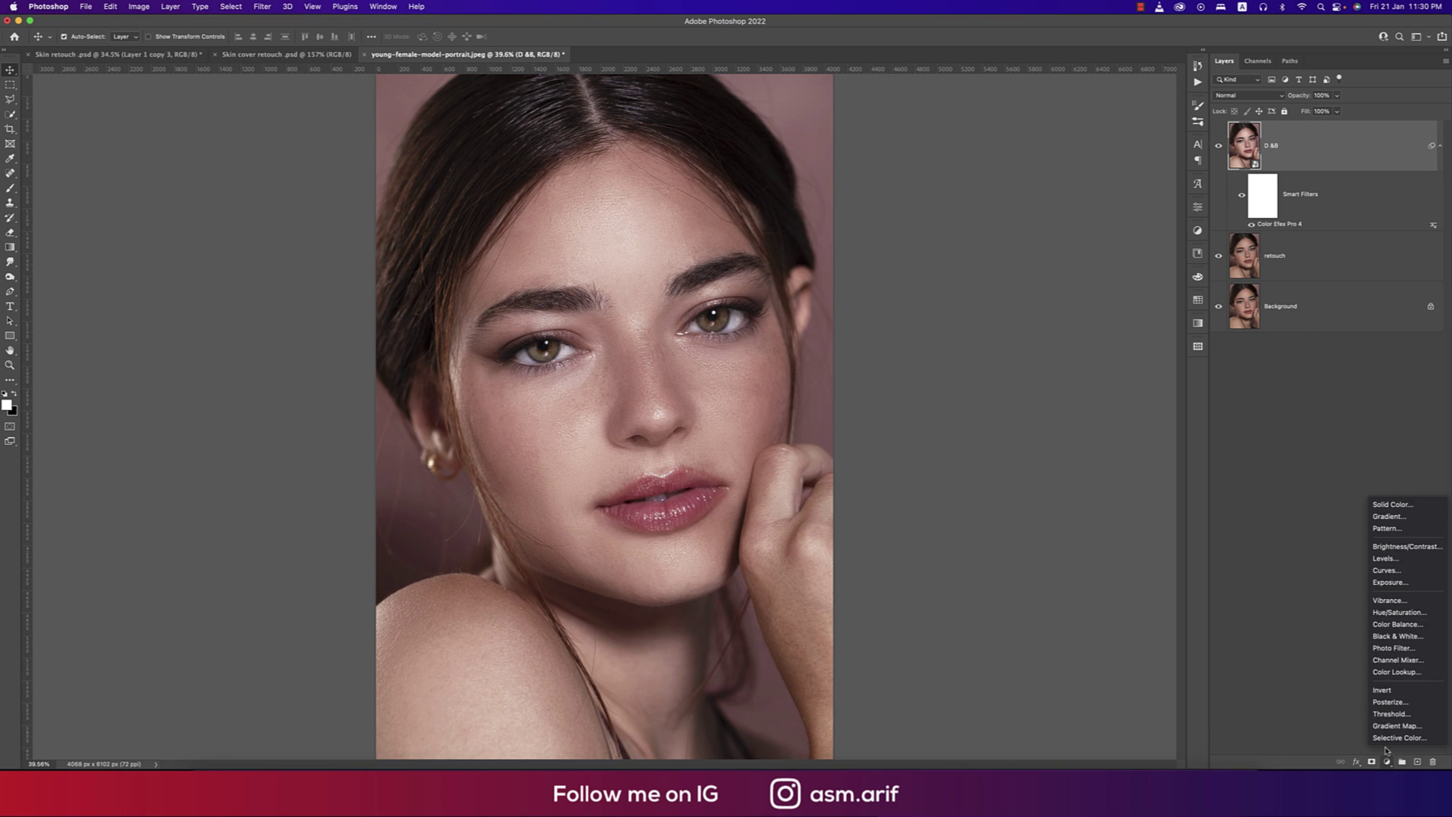
{"action": "left_click", "coordinate": [1396, 559]}
{"action": "left_click_drag", "start_coordinate": [1109, 323], "coordinate": [1112, 324]}
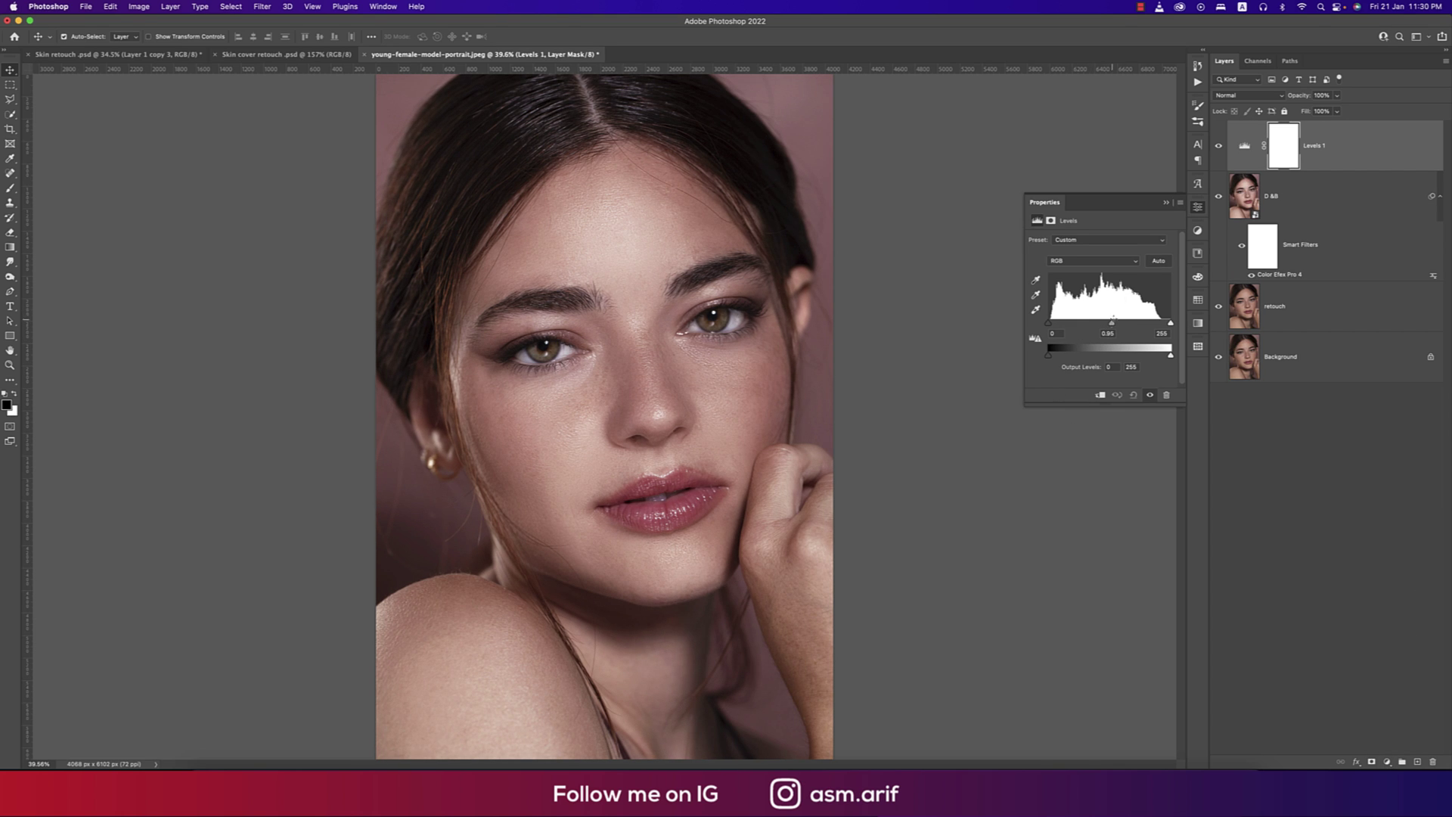
{"action": "left_click", "coordinate": [1166, 202]}
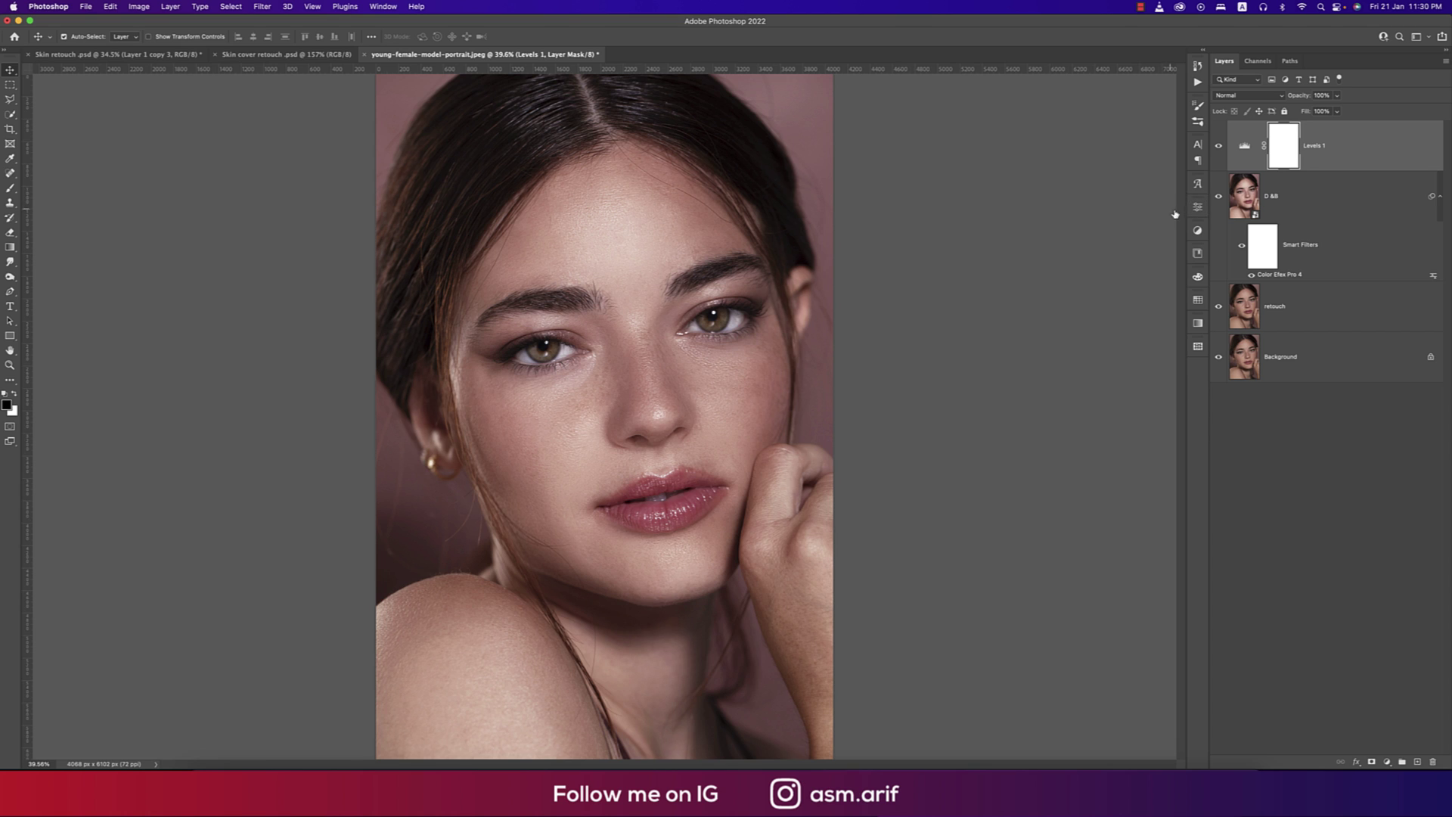
Duplicate the D &B smart object and rasterize the copy
{"action": "left_click", "coordinate": [1298, 199]}
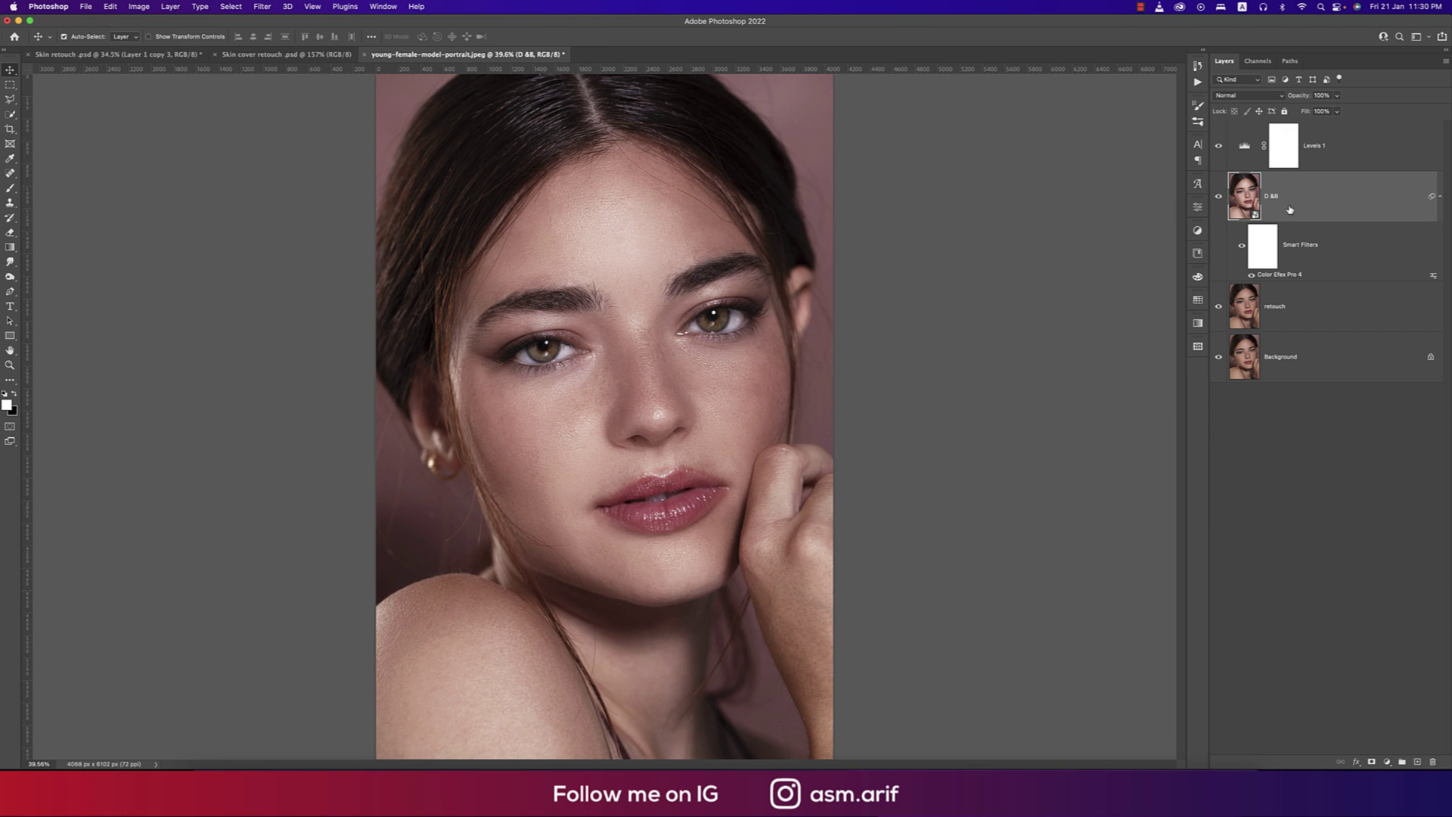
{"action": "key", "text": "super+j"}
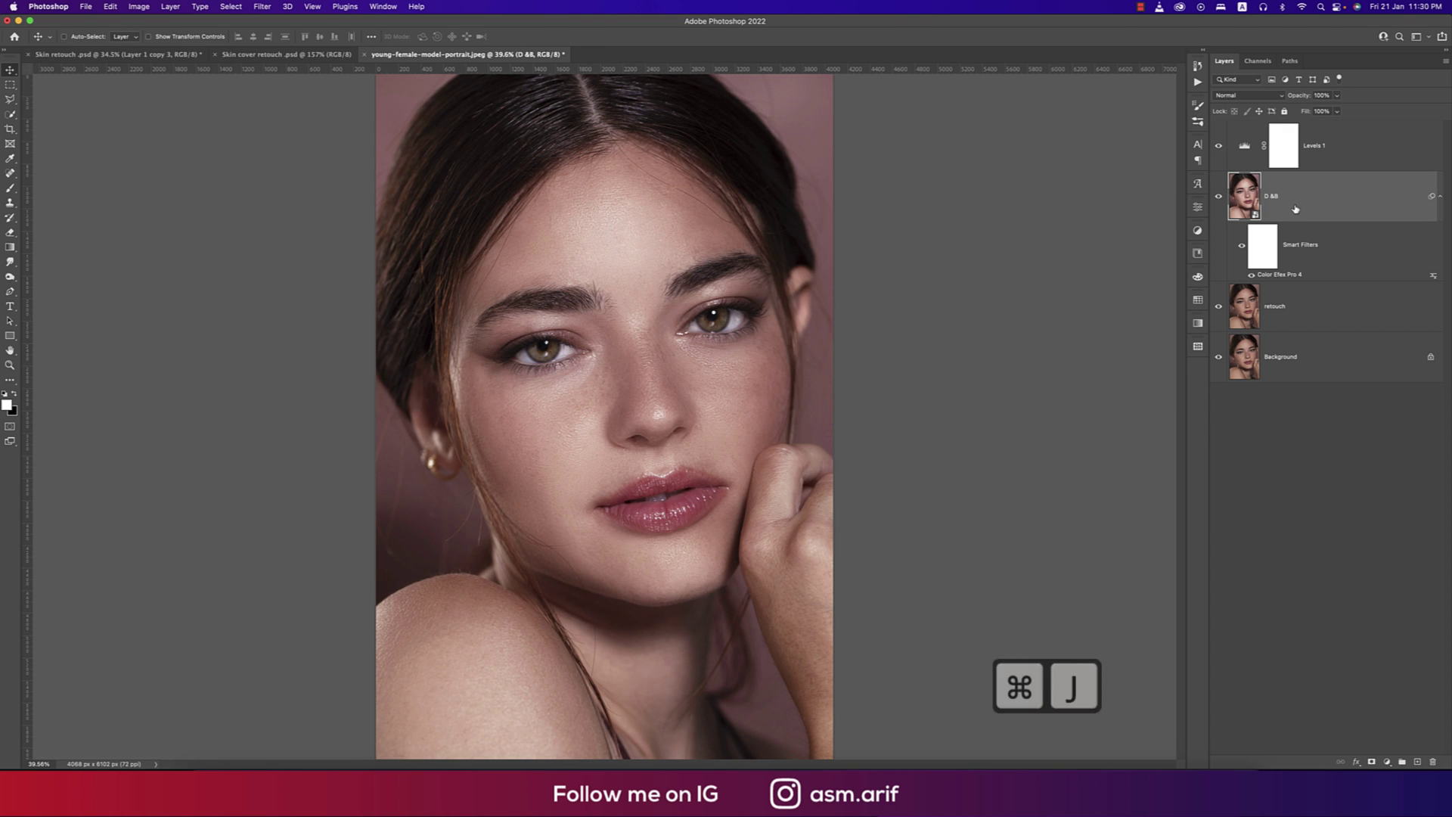
{"action": "right_click", "coordinate": [1296, 210]}
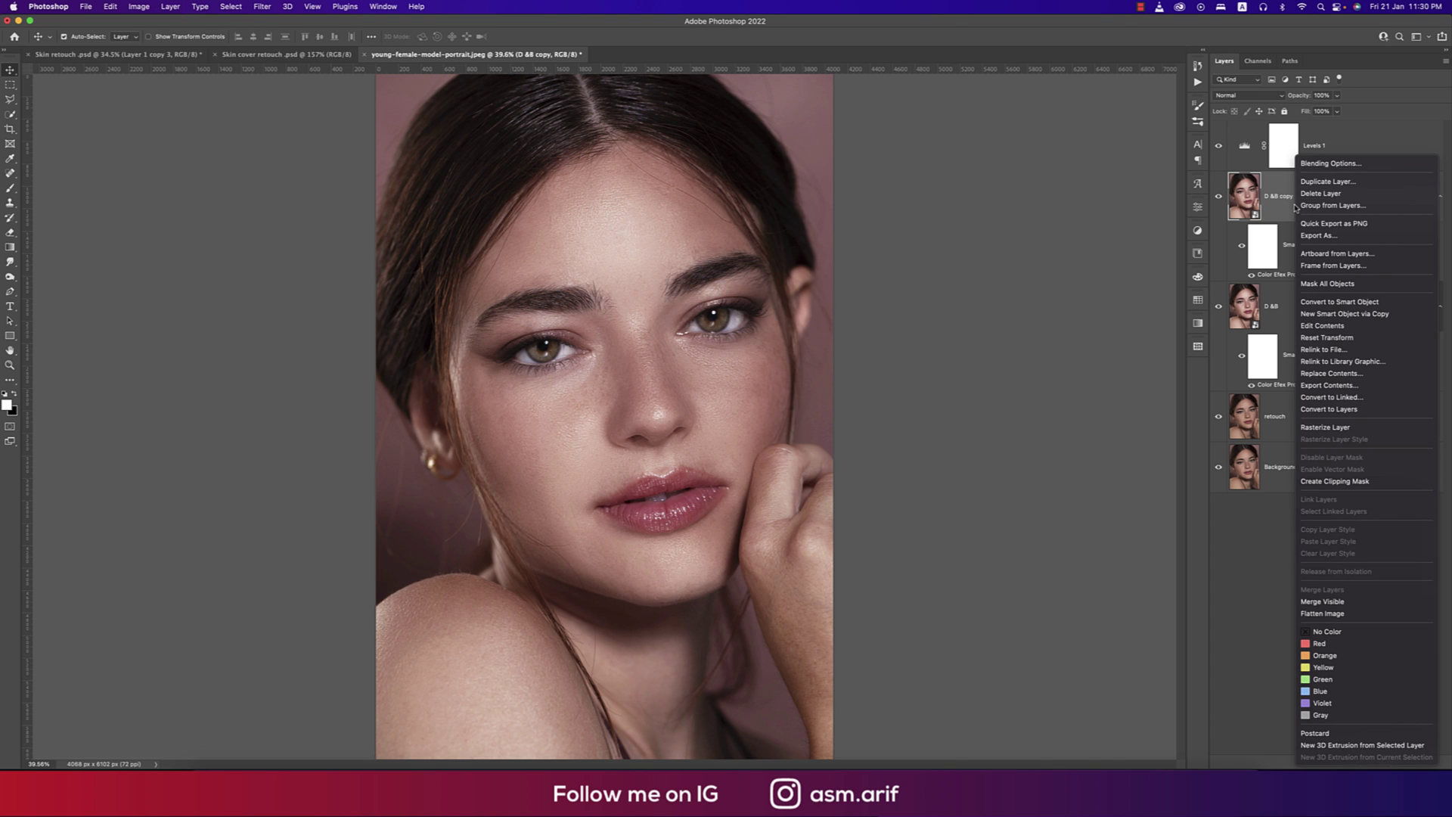
{"action": "left_click", "coordinate": [1354, 424]}
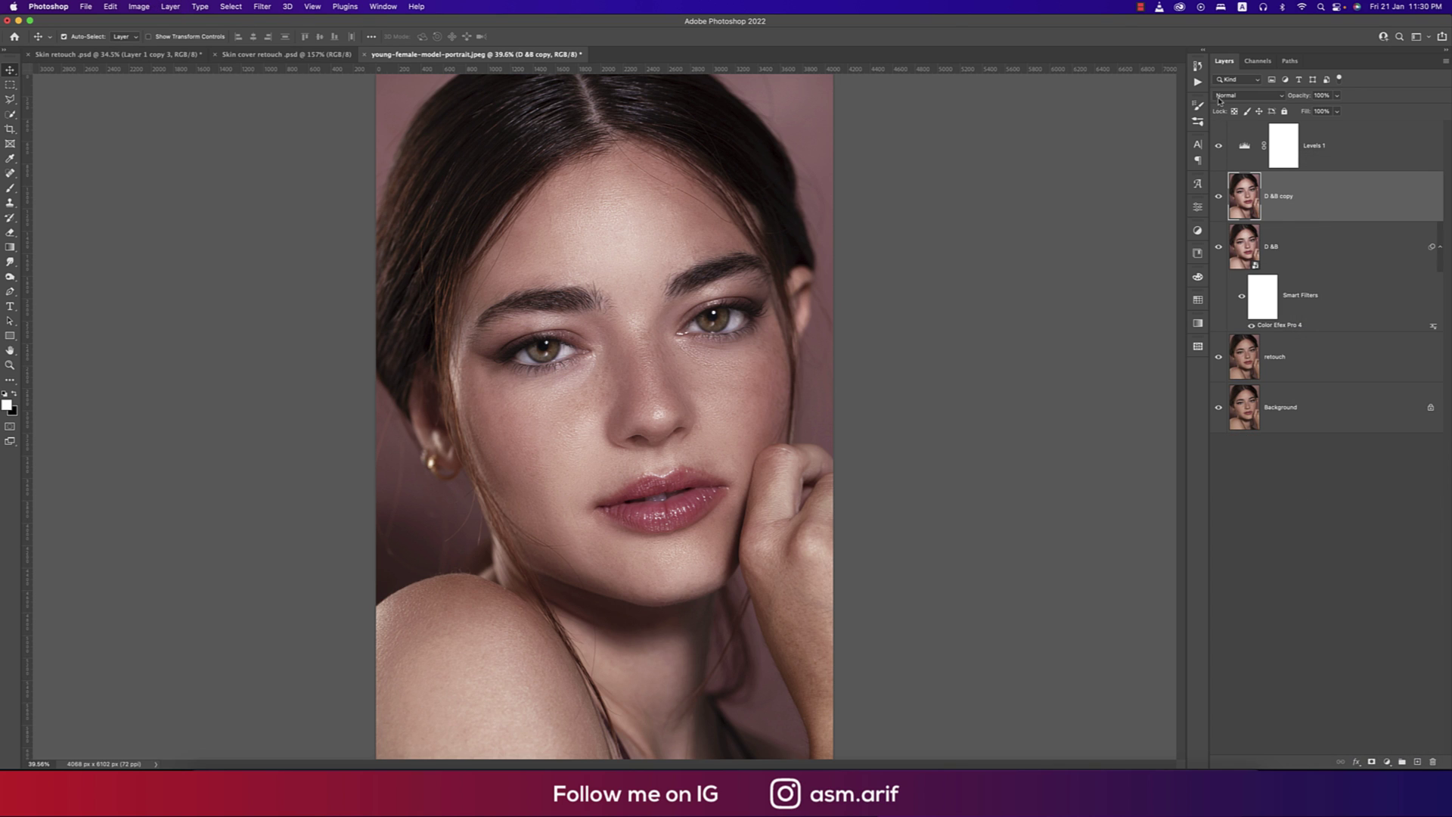
Set the rasterized D &B copy to Vivid Light and sharpen it with a High Pass filter of 1.0 pixel radius
{"action": "left_click", "coordinate": [1240, 95]}
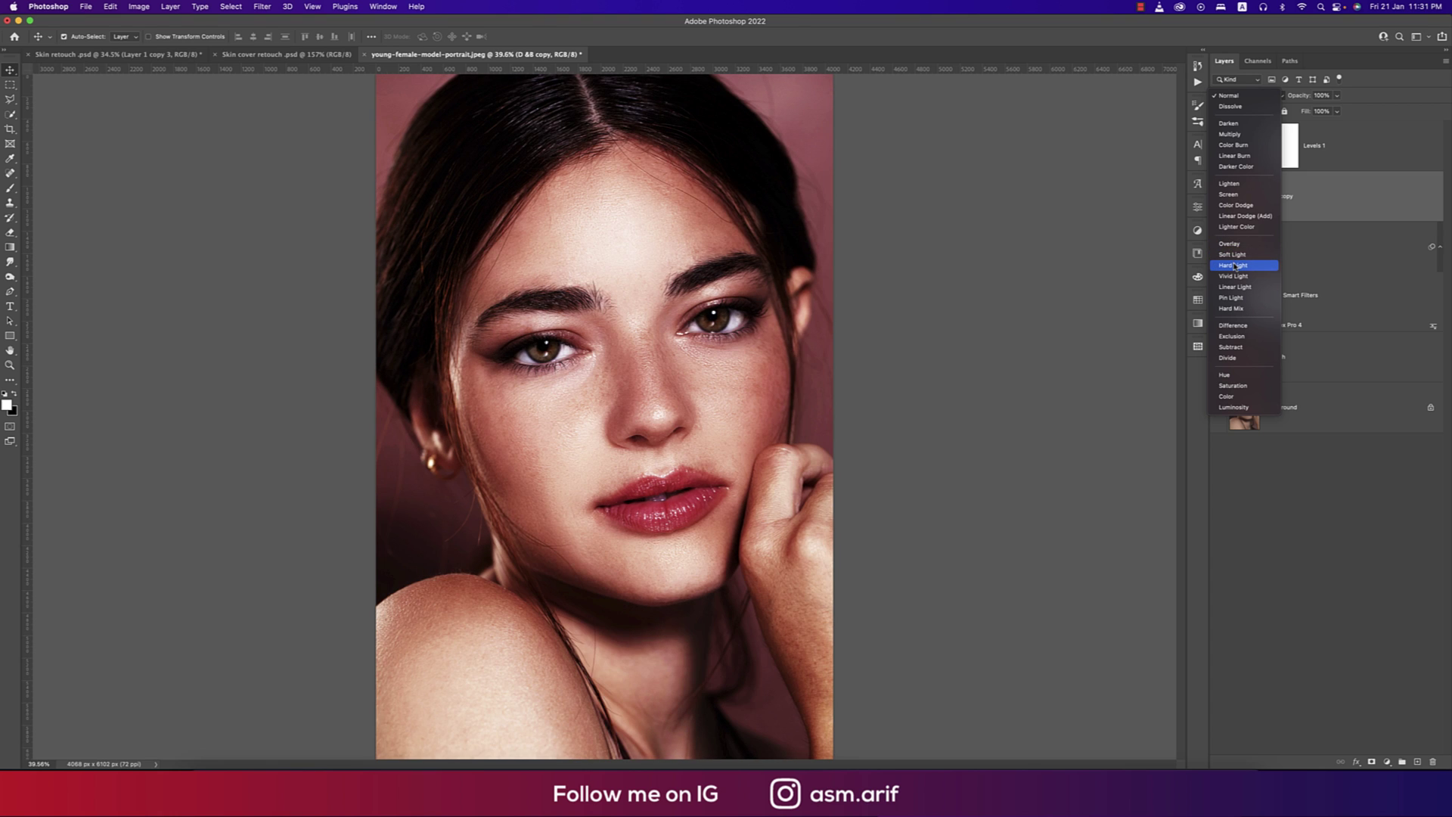
{"action": "left_click", "coordinate": [1259, 276]}
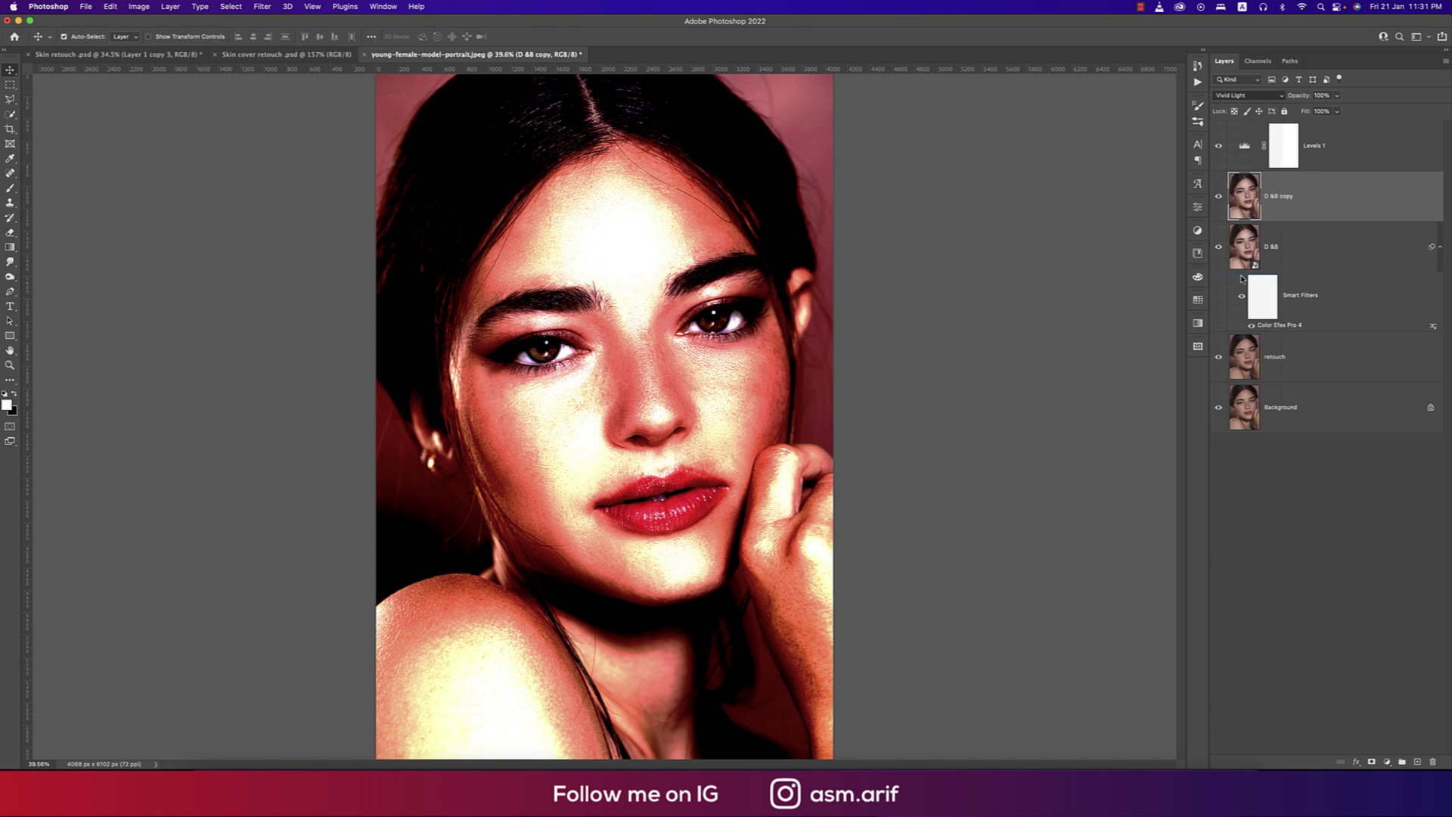
{"action": "left_click", "coordinate": [264, 7]}
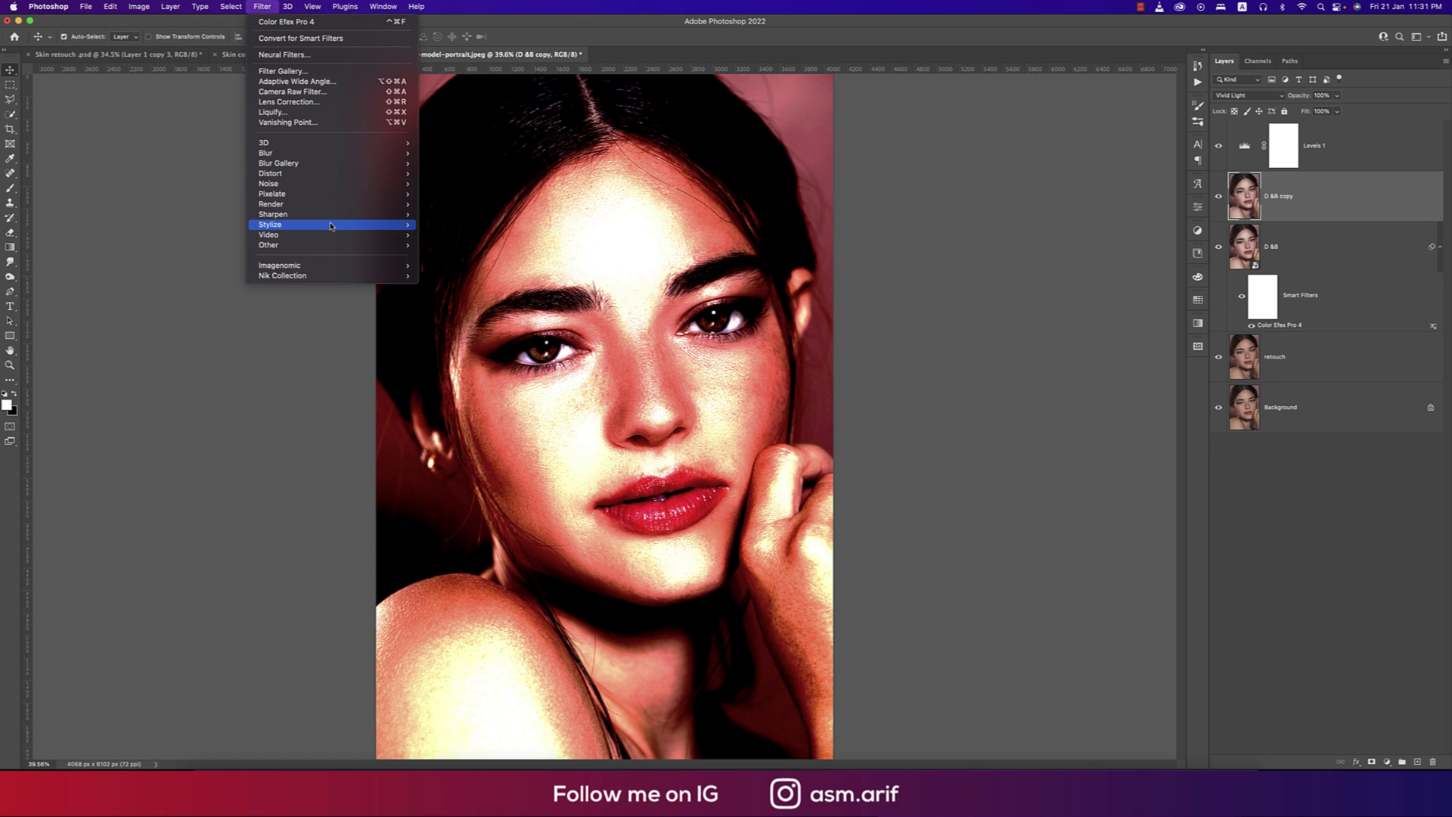
{"action": "left_click", "coordinate": [531, 274]}
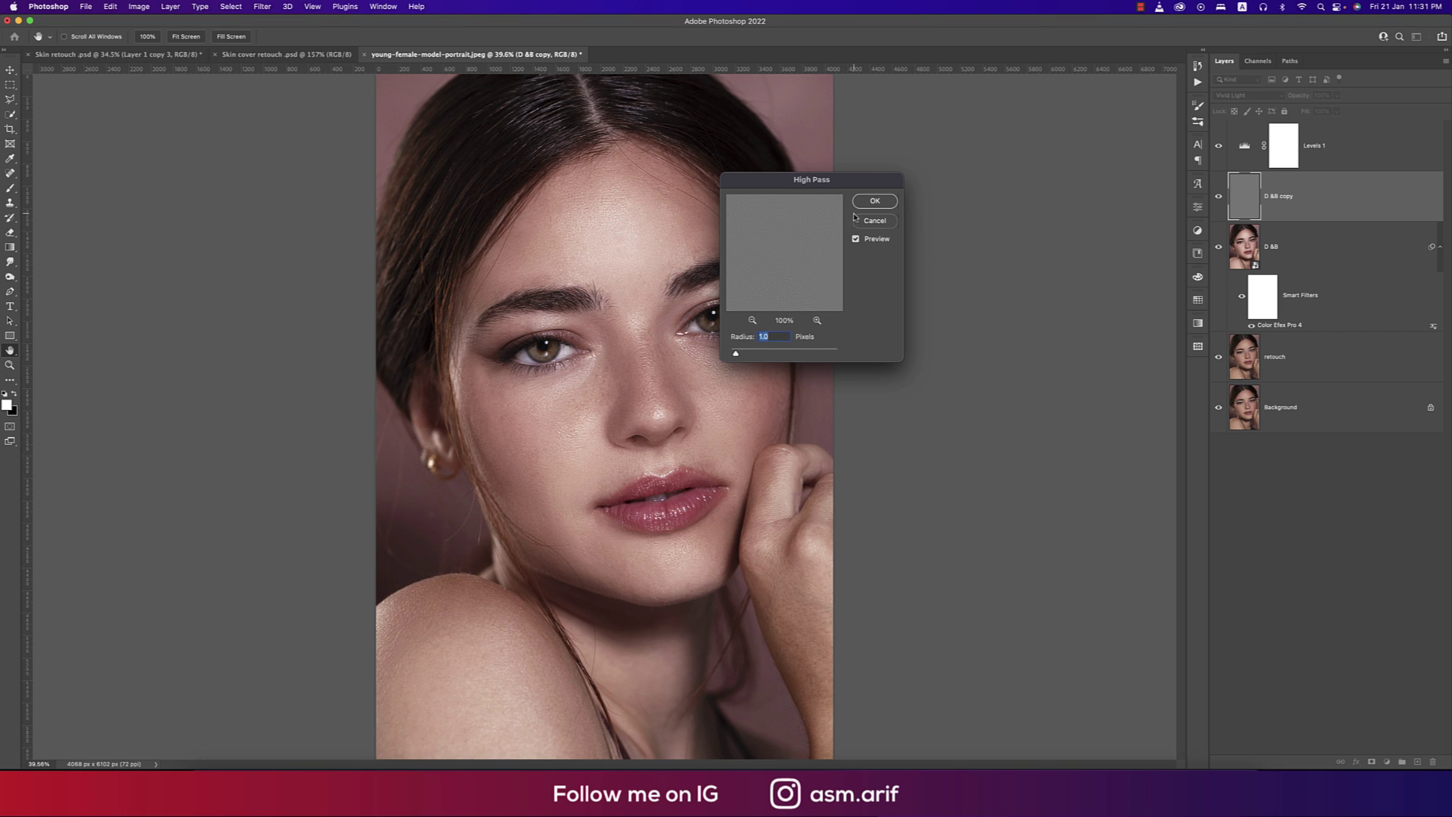
{"action": "left_click", "coordinate": [874, 201]}
Hide the Levels adjustment and view the Background layer alone to check the original portrait
{"action": "left_click", "coordinate": [1218, 151]}
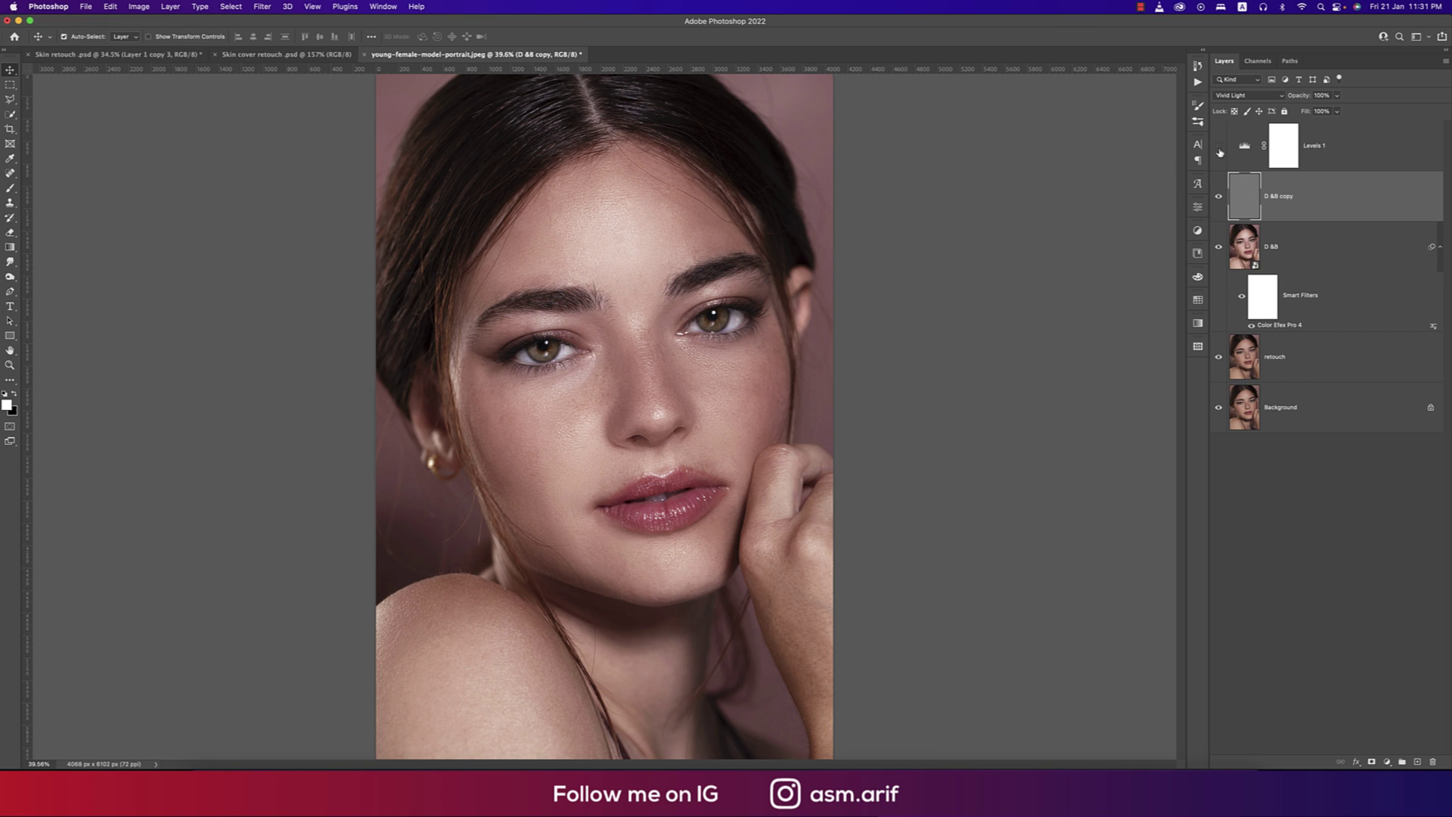
{"action": "left_click", "coordinate": [1219, 408], "text": "alt"}
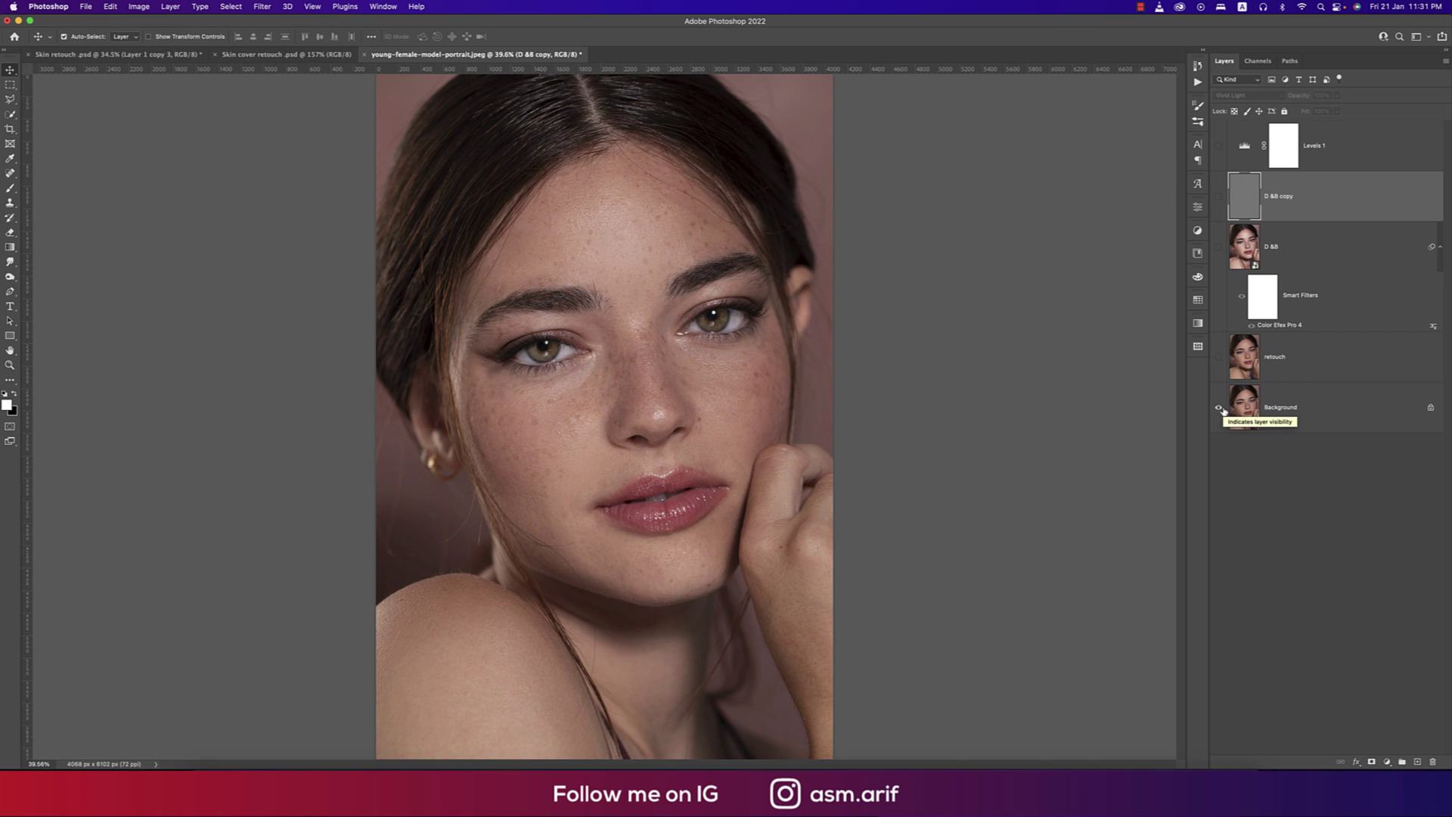
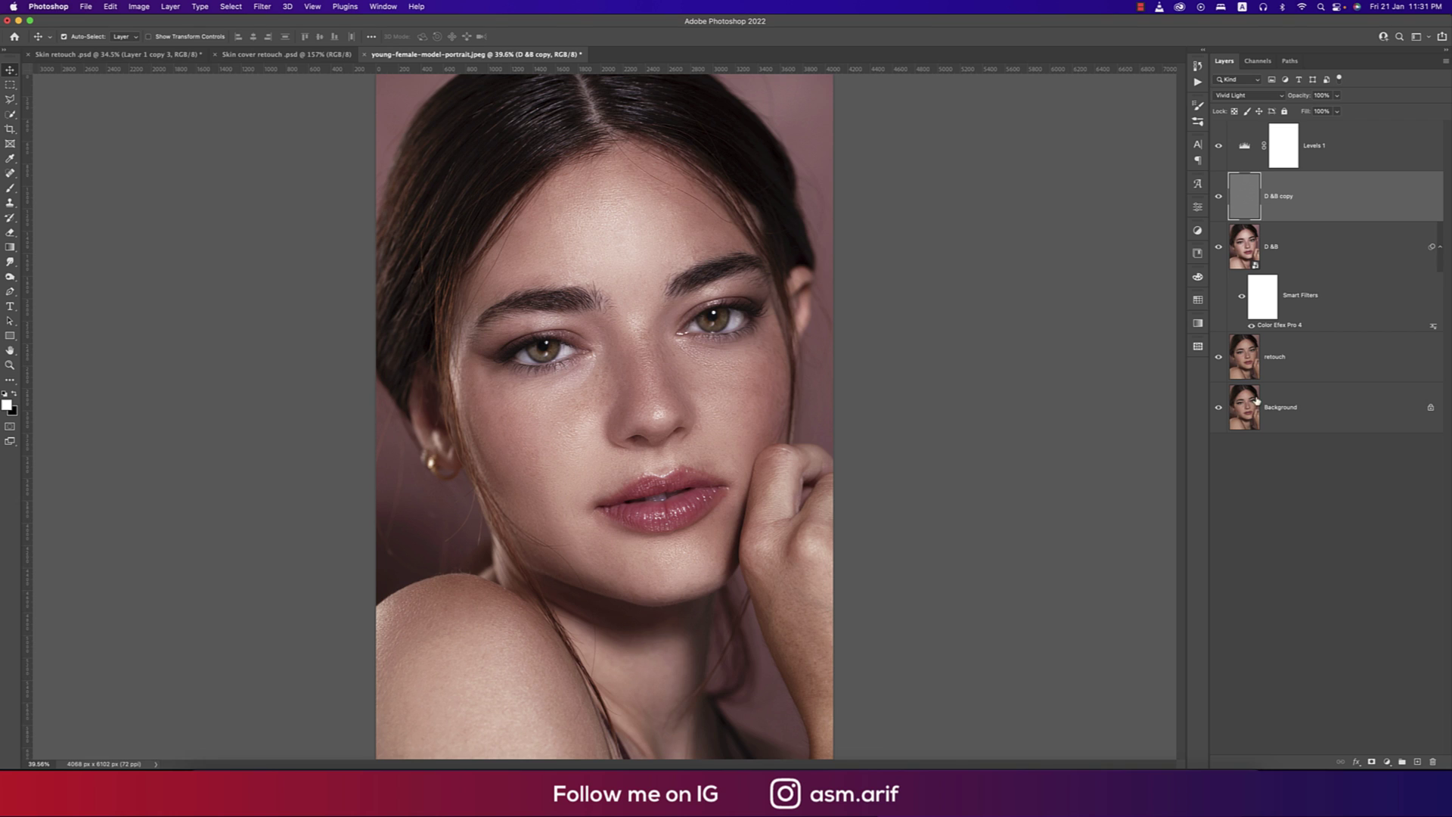
Rename the High Pass layer sharp and the Levels adjustment layer adjustment
{"action": "double_click", "coordinate": [1286, 196]}
{"action": "type", "text": "sharp"}
{"action": "key", "text": "Return"}
{"action": "double_click", "coordinate": [1320, 145]}
{"action": "type", "text": "c"}
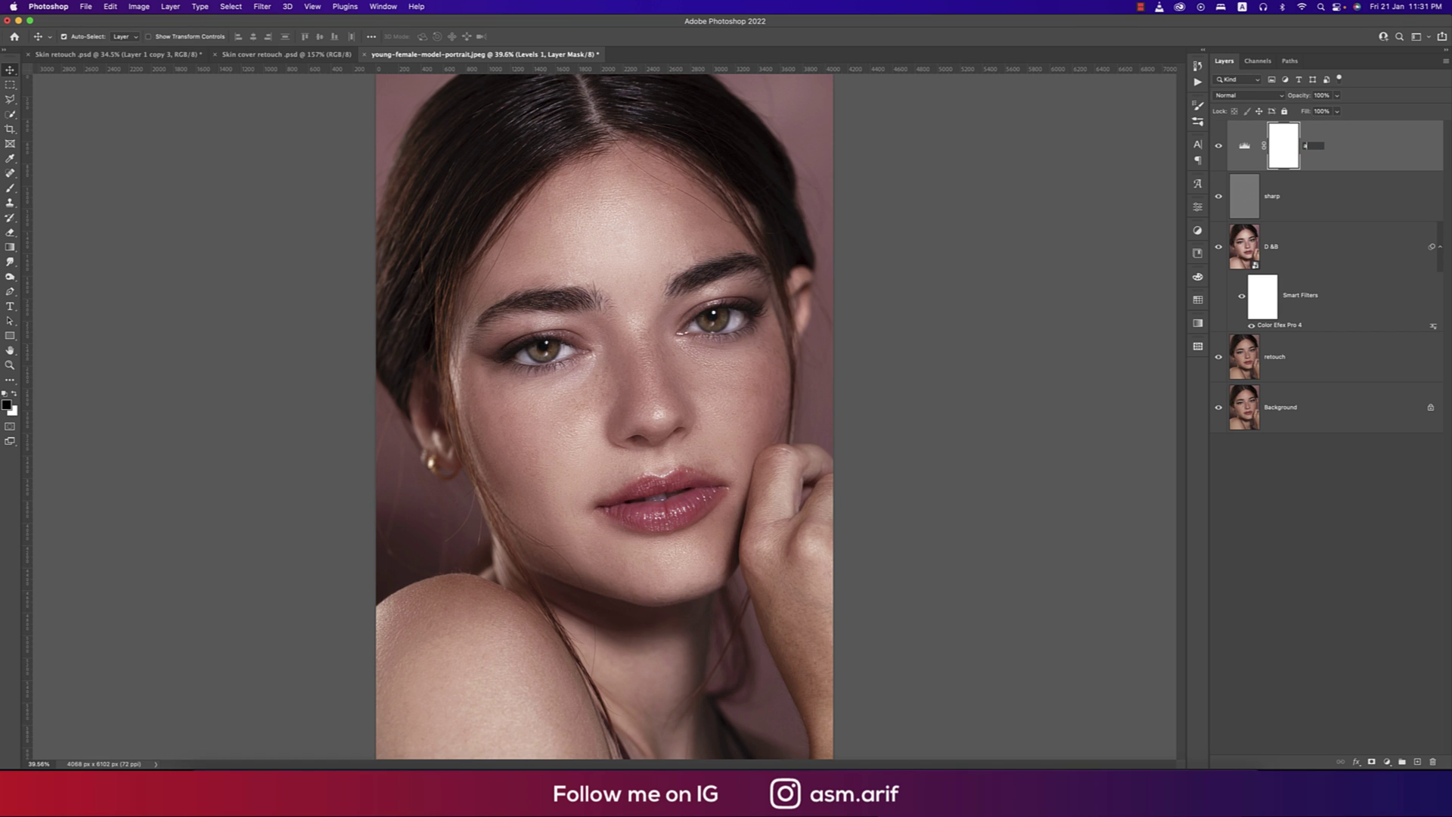
{"action": "type", "text": "djustment"}
{"action": "key", "text": "Return"}
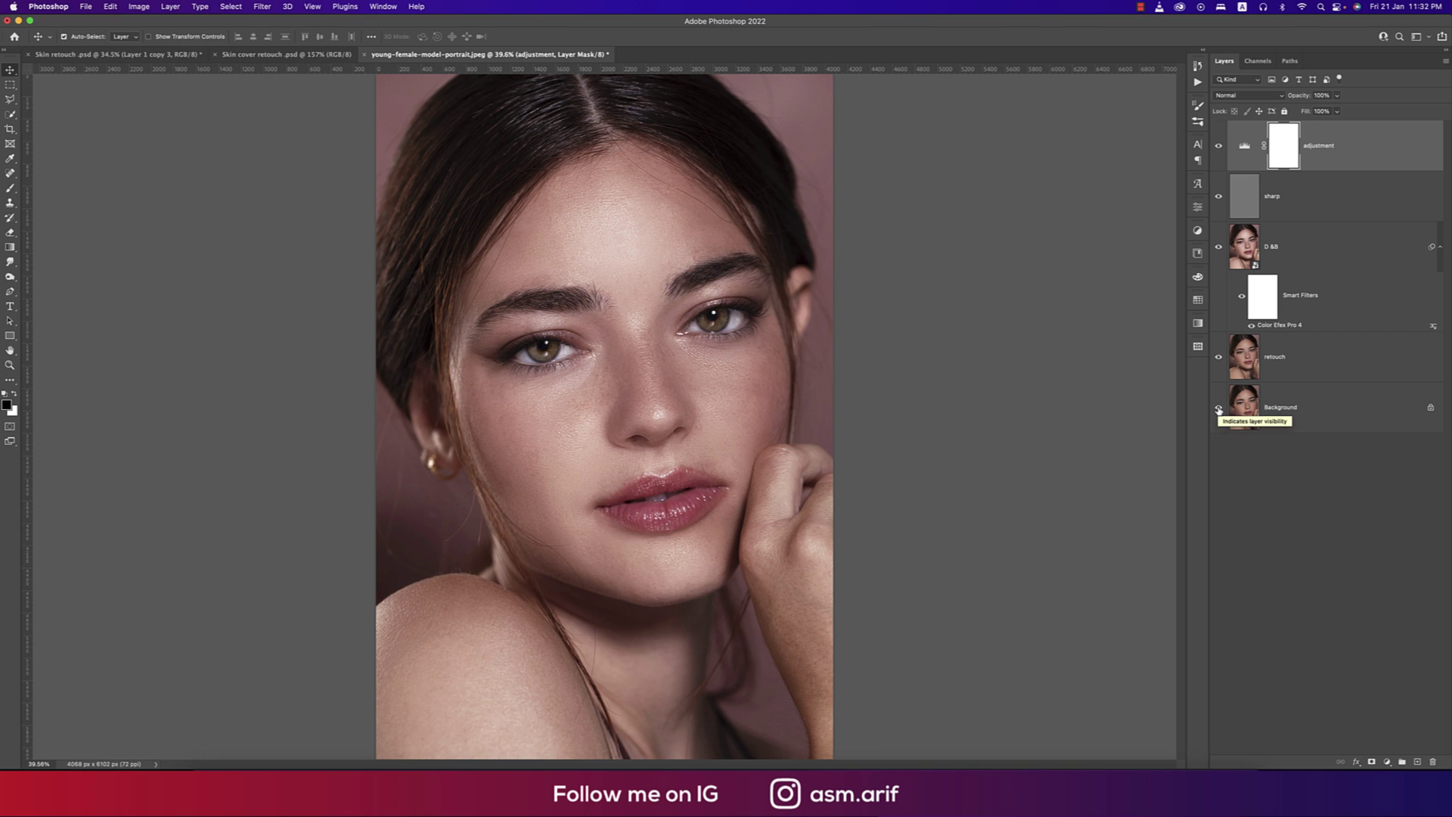
Toggle between the Background layer alone and the retouched layers to compare before and after
{"action": "left_click", "coordinate": [1219, 409]}
{"action": "left_click", "coordinate": [1219, 410], "text": "alt"}
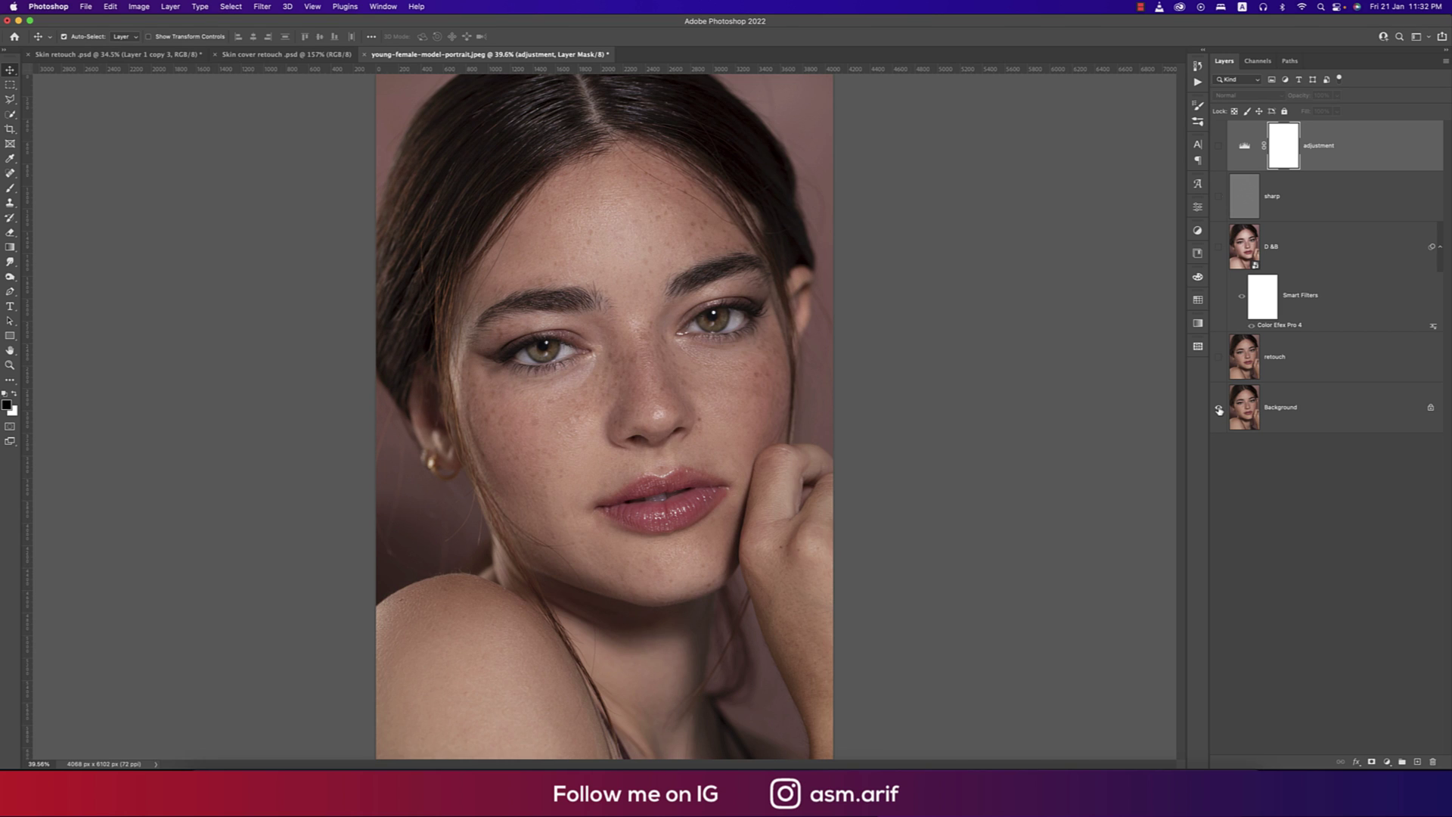
{"action": "left_click", "coordinate": [1218, 410], "text": "alt"}
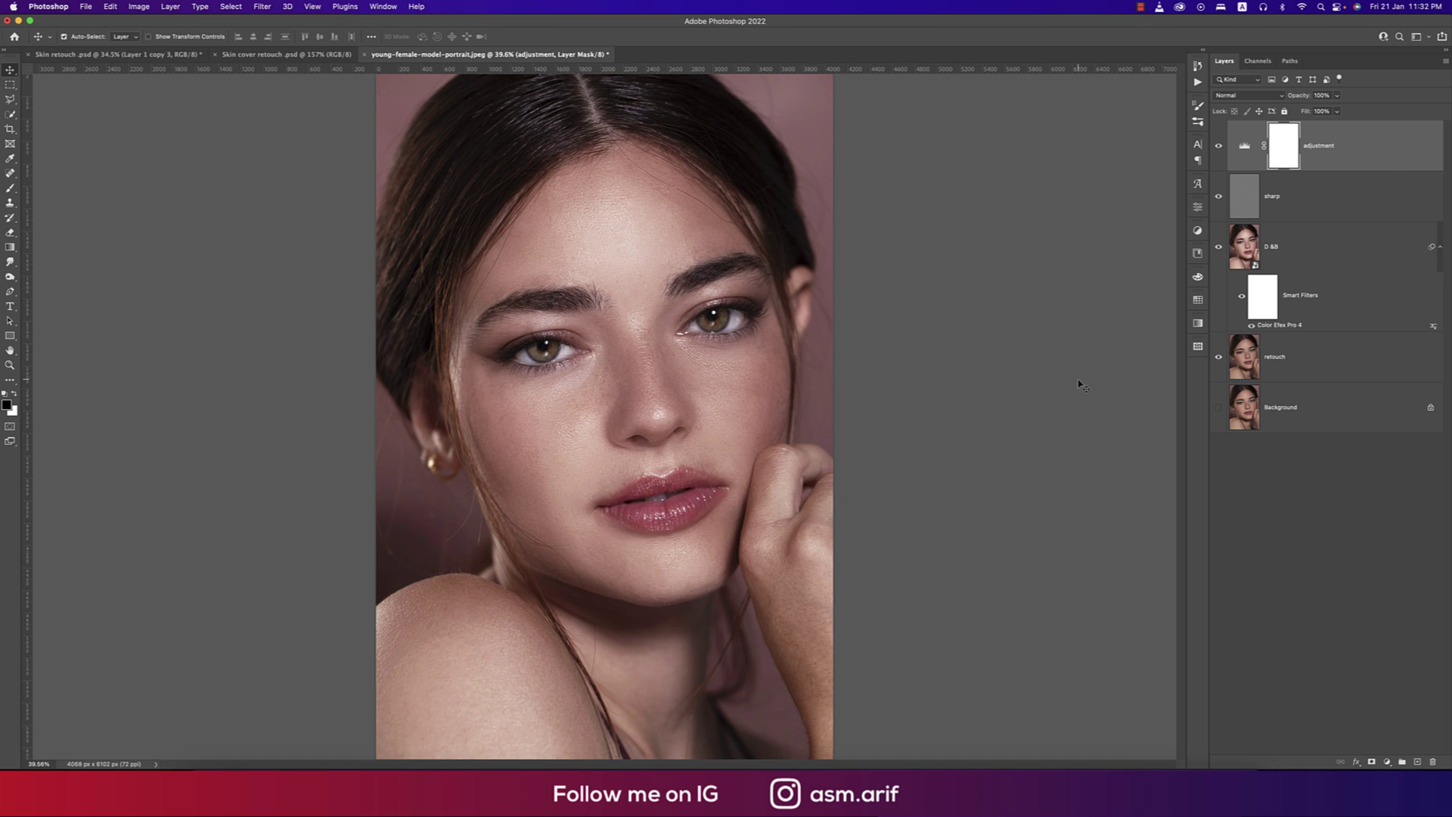